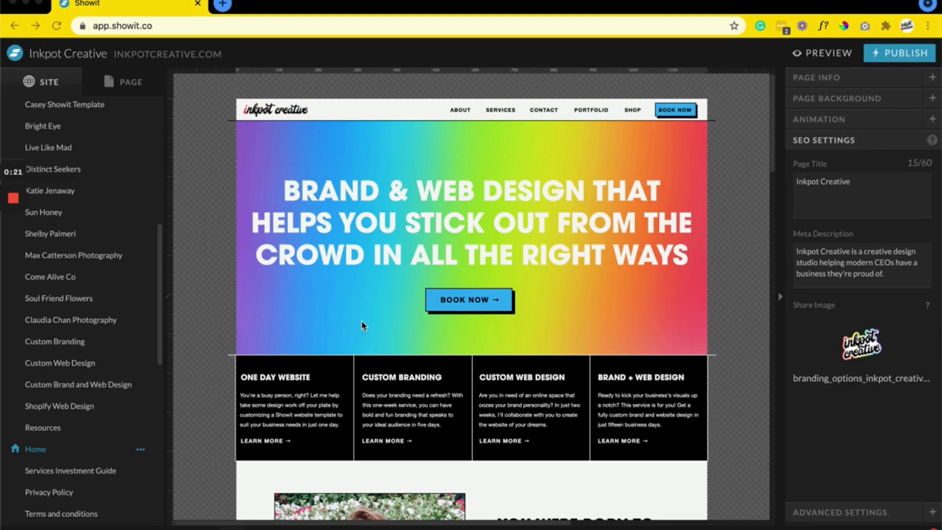
scroll(353, 273, down, 5)
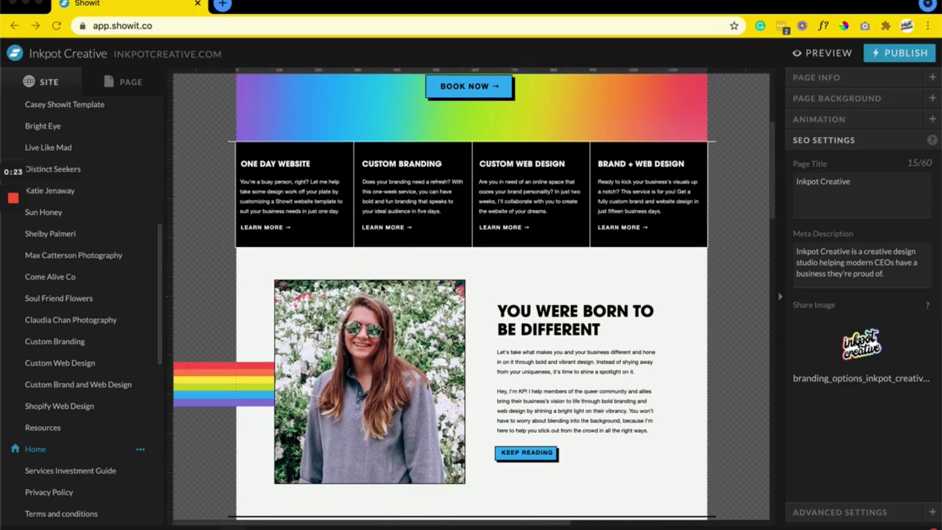
scroll(467, 363, down, 3)
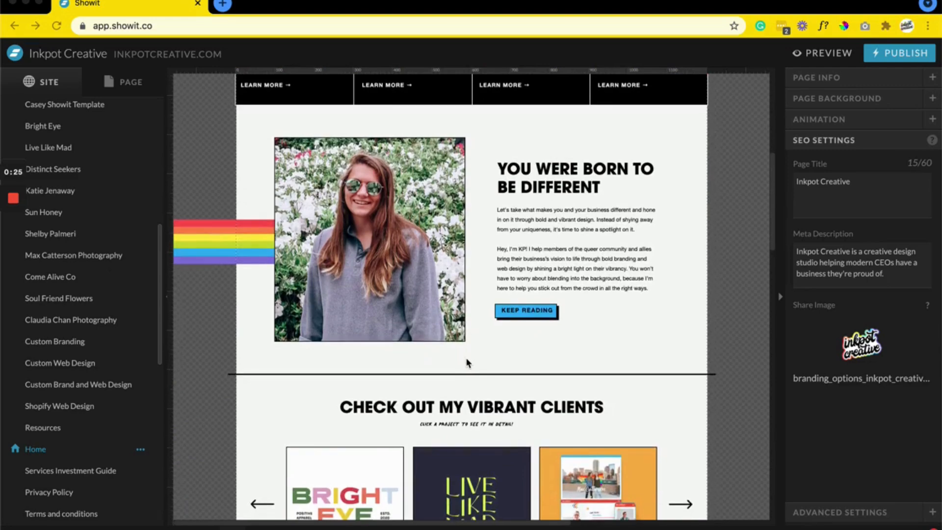
scroll(469, 363, up, 3)
scroll(467, 363, up, 5)
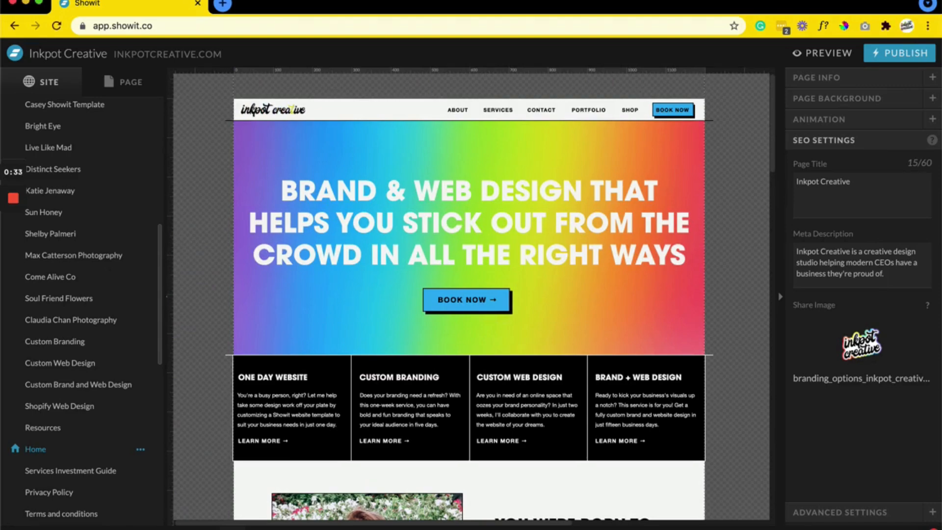
- Open the Santana Template from the account's site designs for editing
click(14, 53)
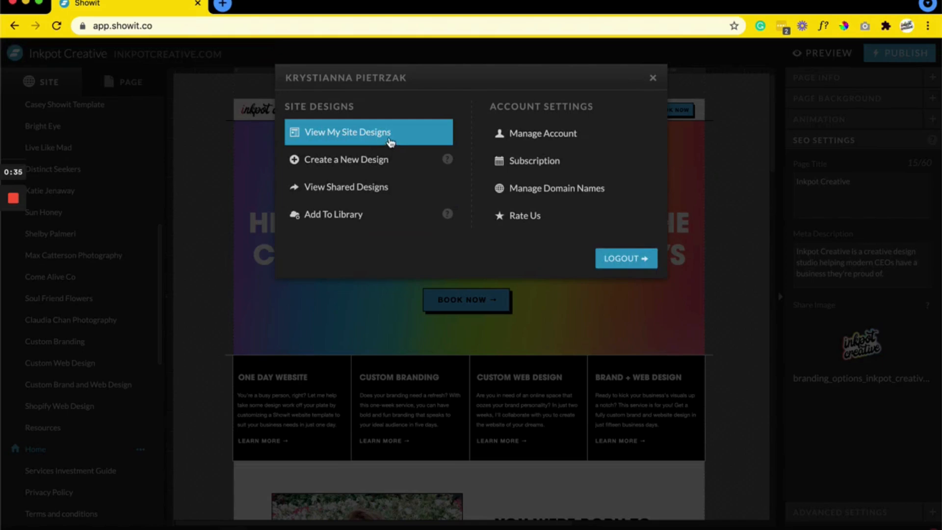
click(388, 140)
scroll(389, 192, down, 3)
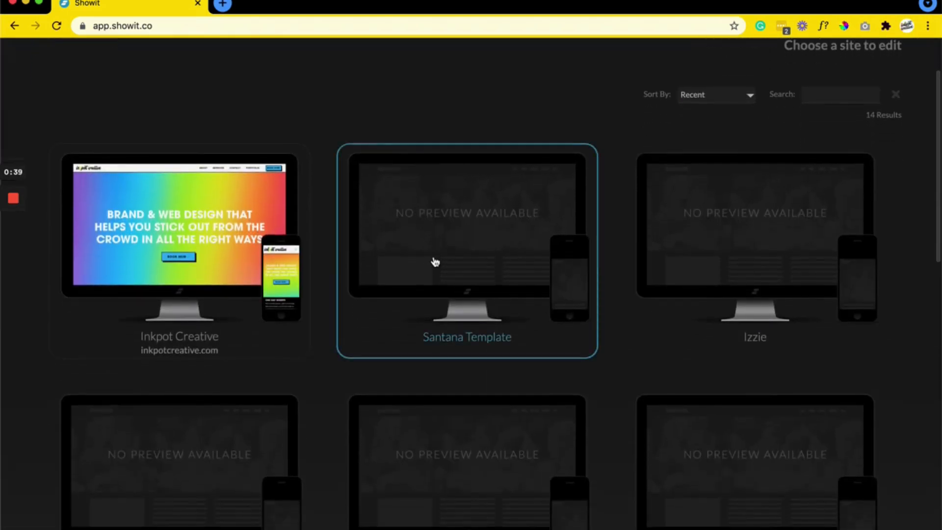
click(435, 262)
click(483, 229)
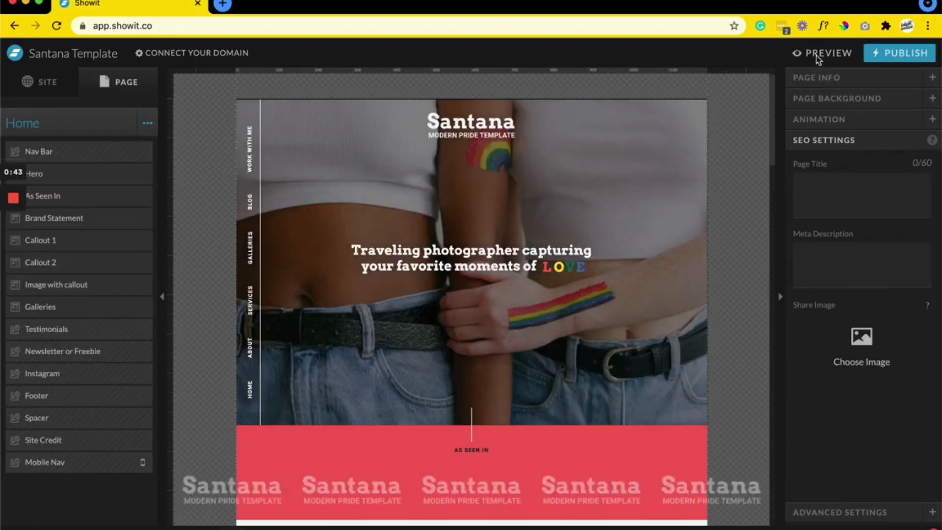
- Preview the Santana home page in a separate browser tab, then return to the editor and close the preview
click(822, 53)
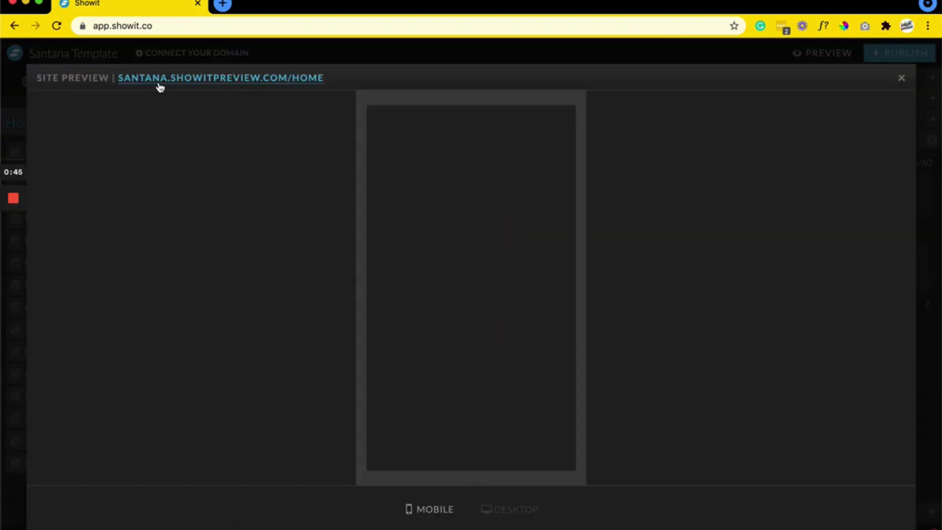
click(158, 82)
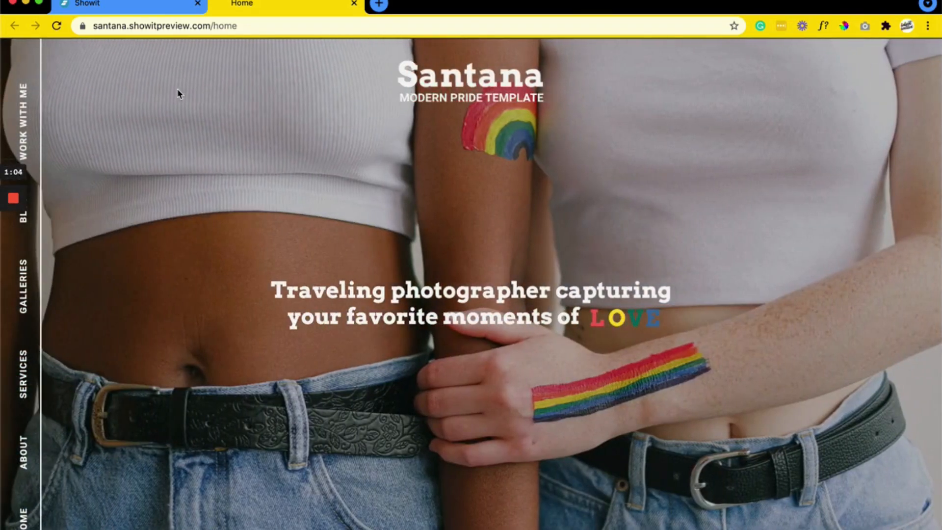
click(140, 2)
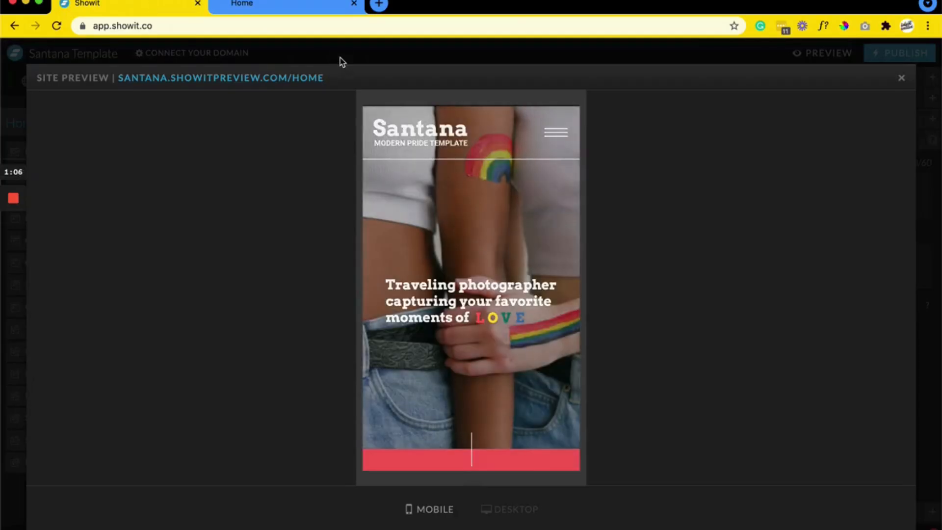
click(342, 60)
- Add a new gallery element to the Hero canvas of the Home page
click(446, 287)
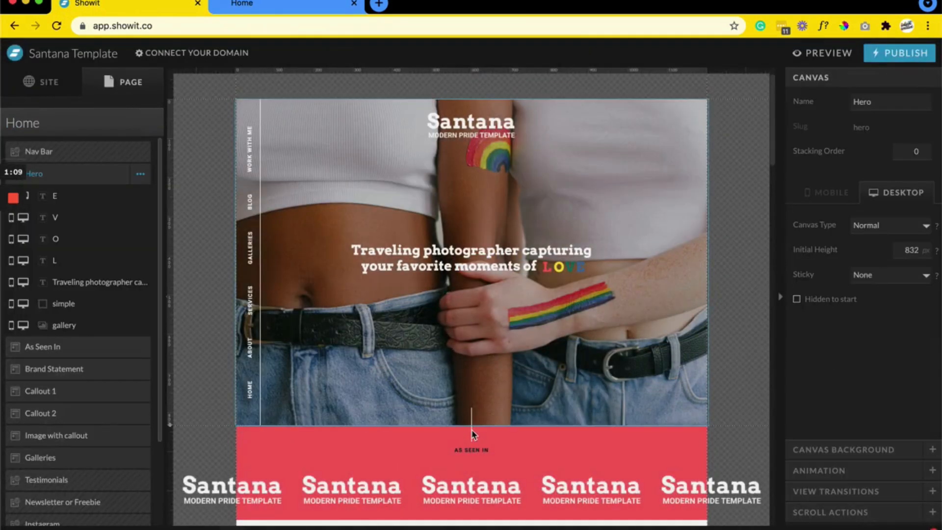
click(470, 527)
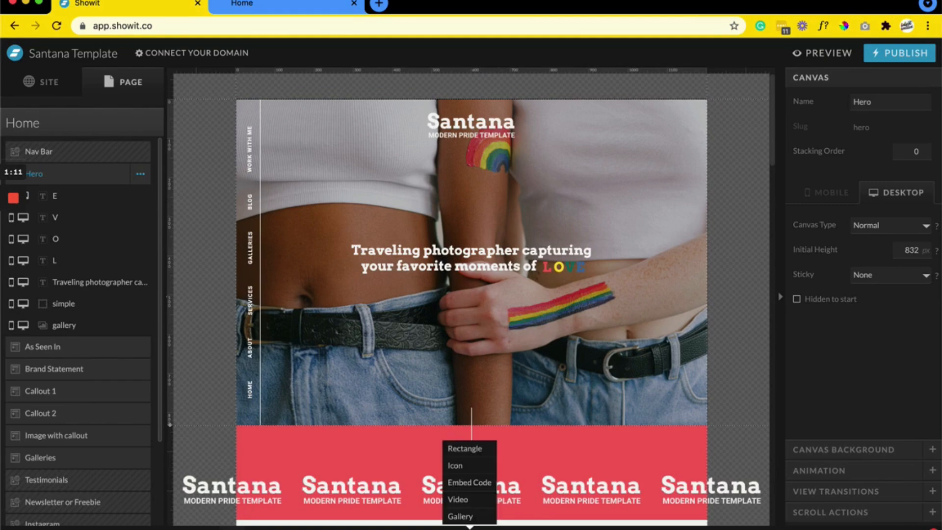
click(460, 516)
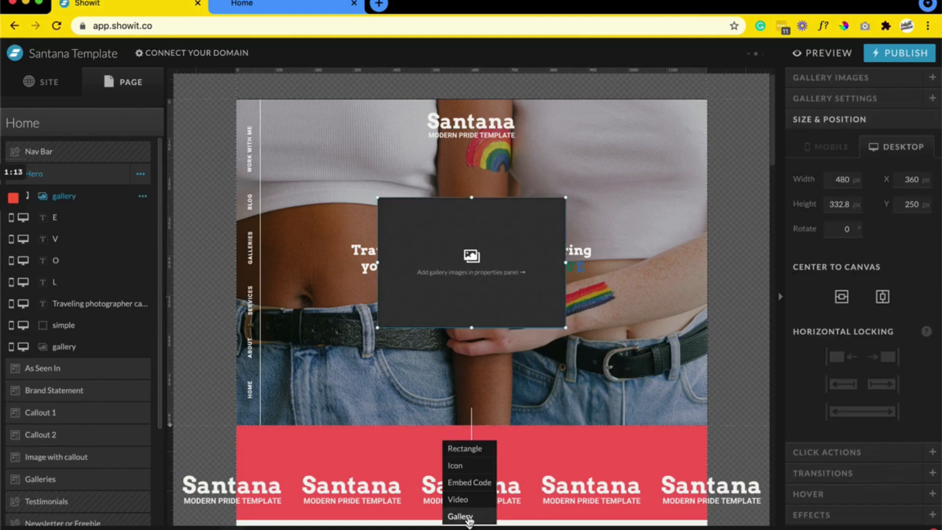
- Fill the new gallery with the Connor folder's photos, from the first through the one on the checkered floor, and save the selection
click(483, 308)
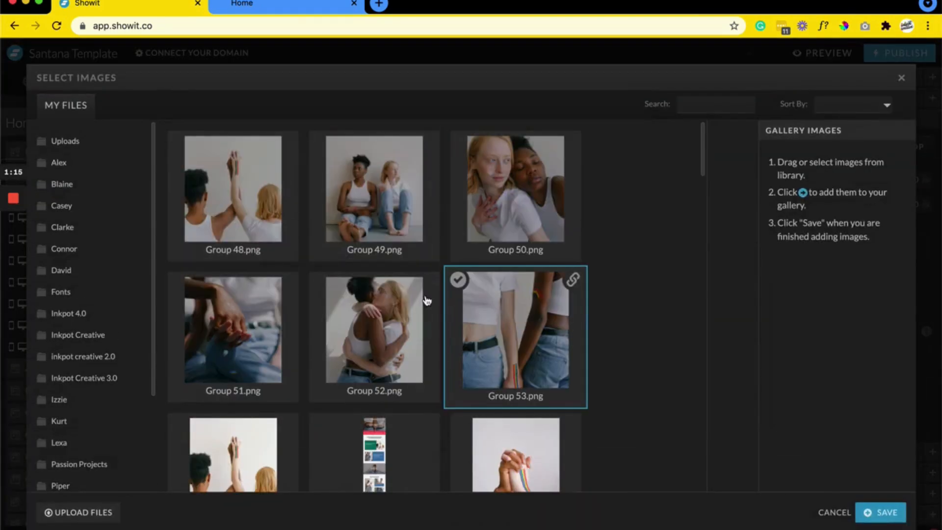
click(109, 250)
click(282, 189)
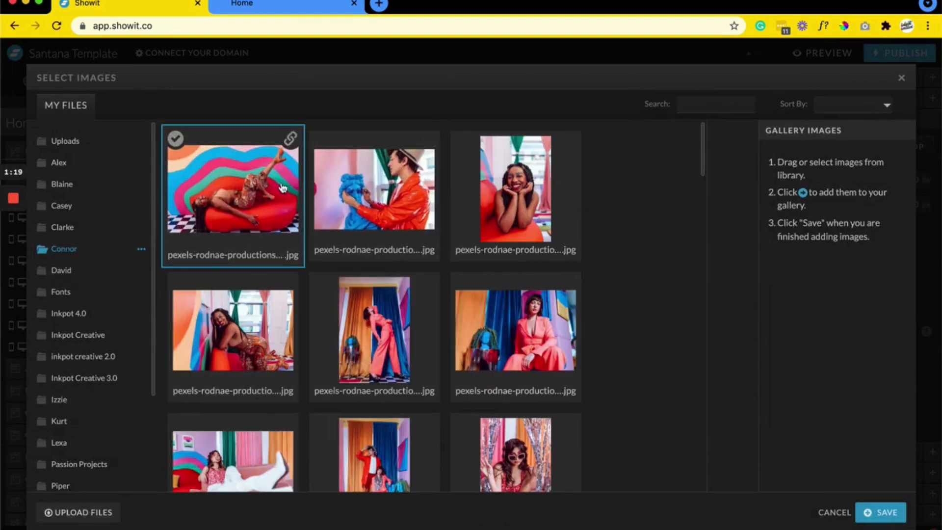
scroll(237, 216, down, 4)
scroll(237, 214, down, 5)
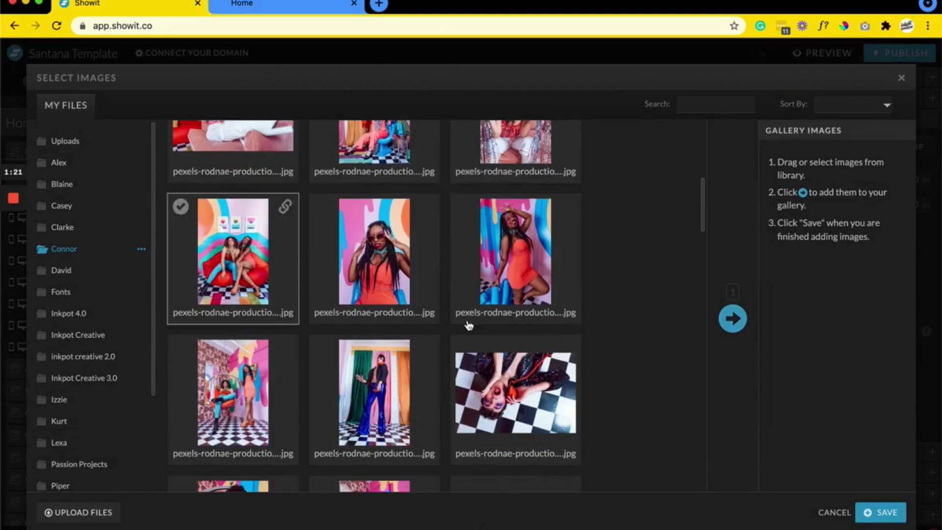
click(527, 412)
shift+click(546, 365)
click(733, 317)
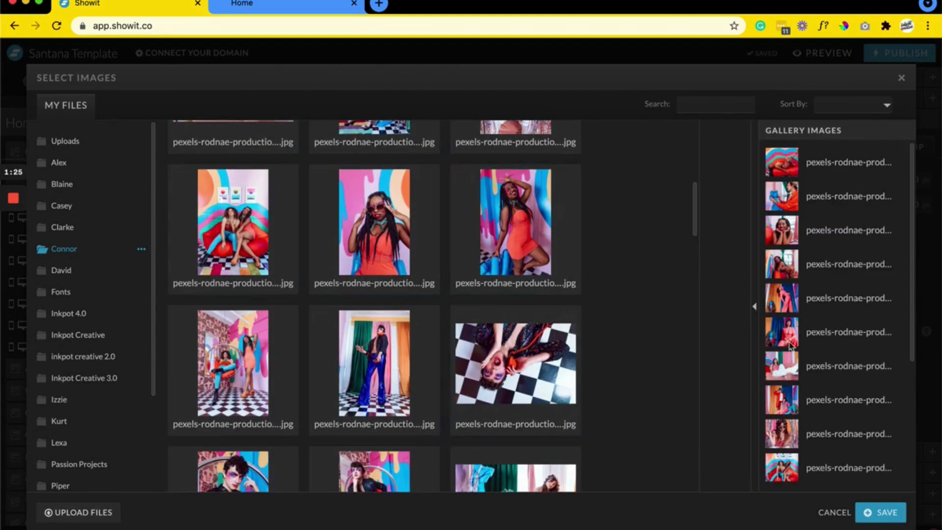
click(875, 506)
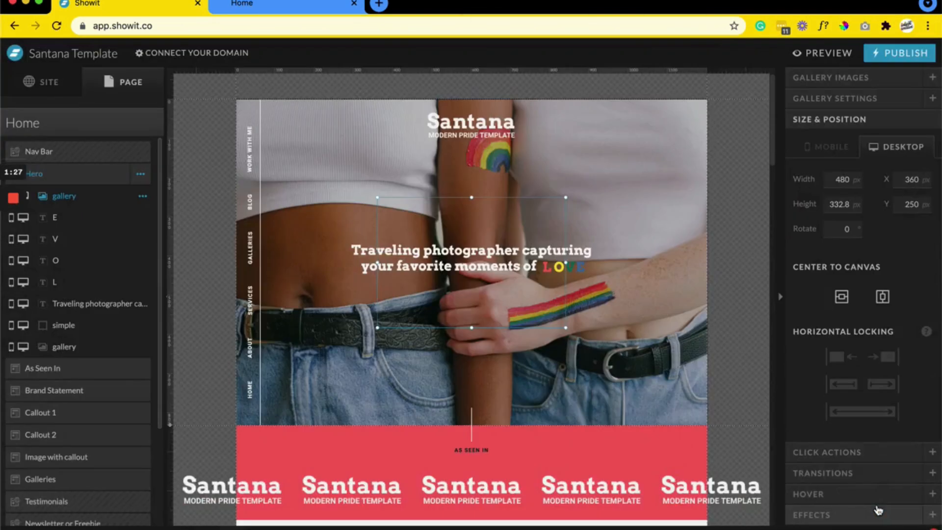
- Enlarge the gallery to about 1202 by 833 px over the whole hero, center it horizontally and lock it to full width
drag(555, 309, 707, 423)
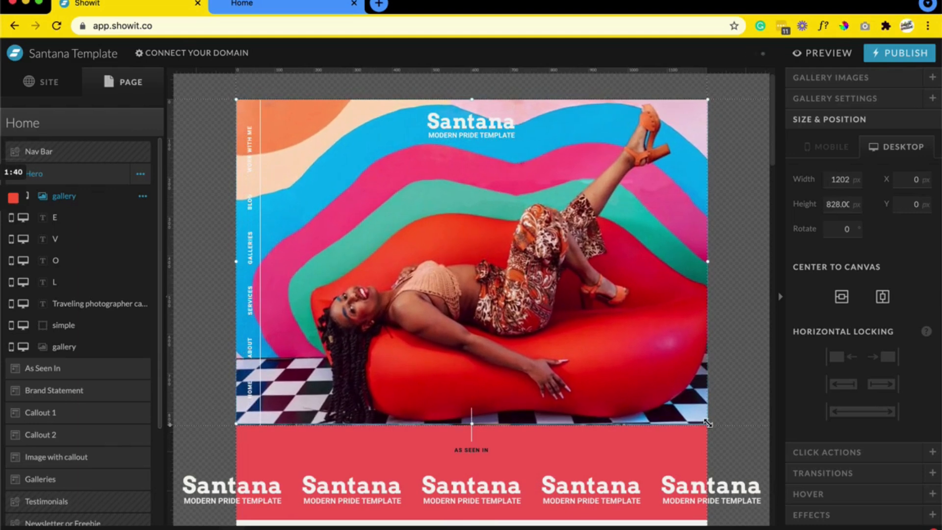
drag(471, 423, 471, 426)
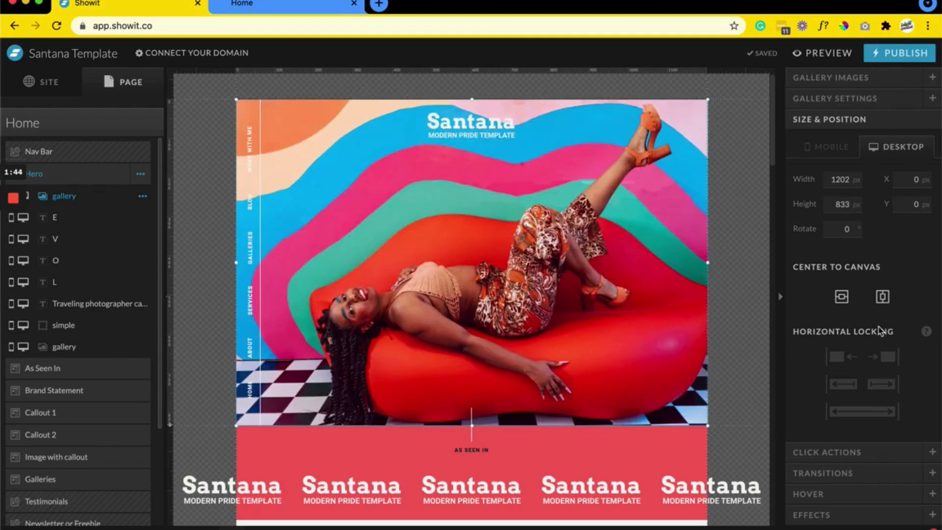
click(883, 296)
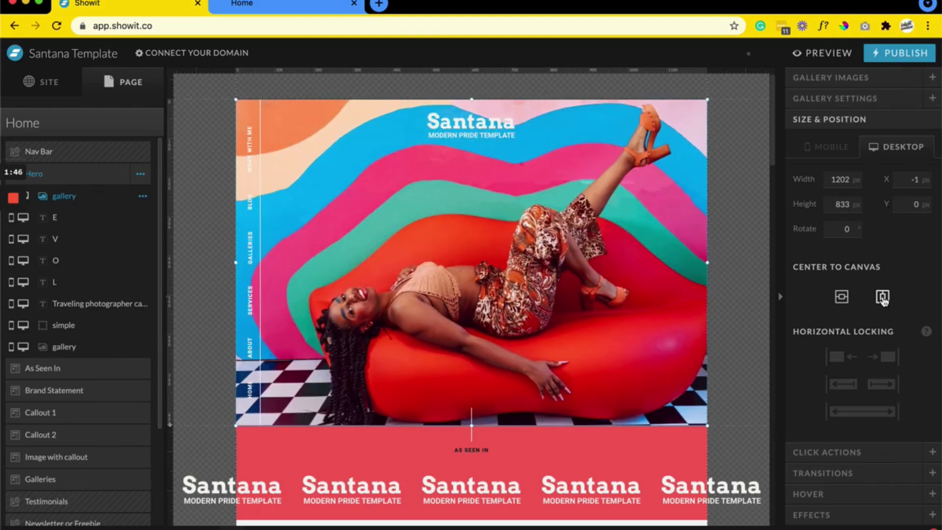
click(851, 415)
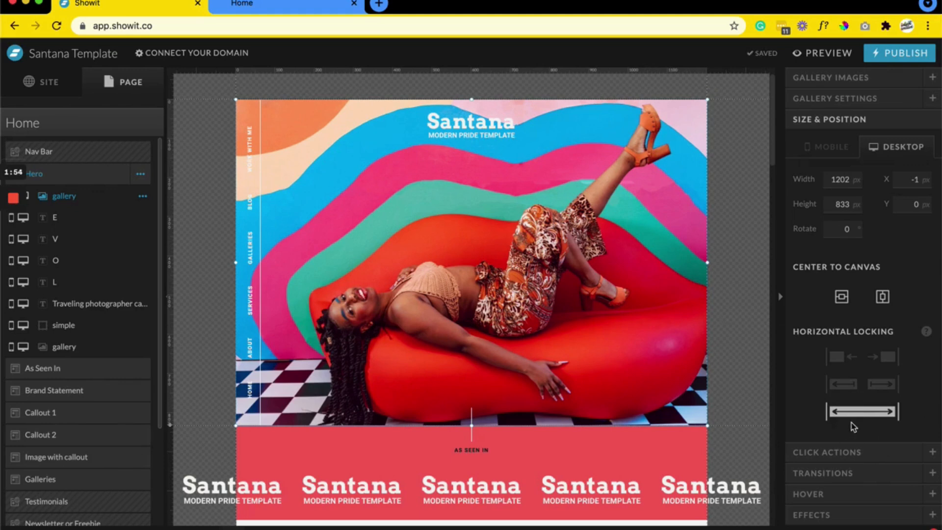
- Check the gallery settings and the available gallery types, keeping Simple Gallery
click(864, 104)
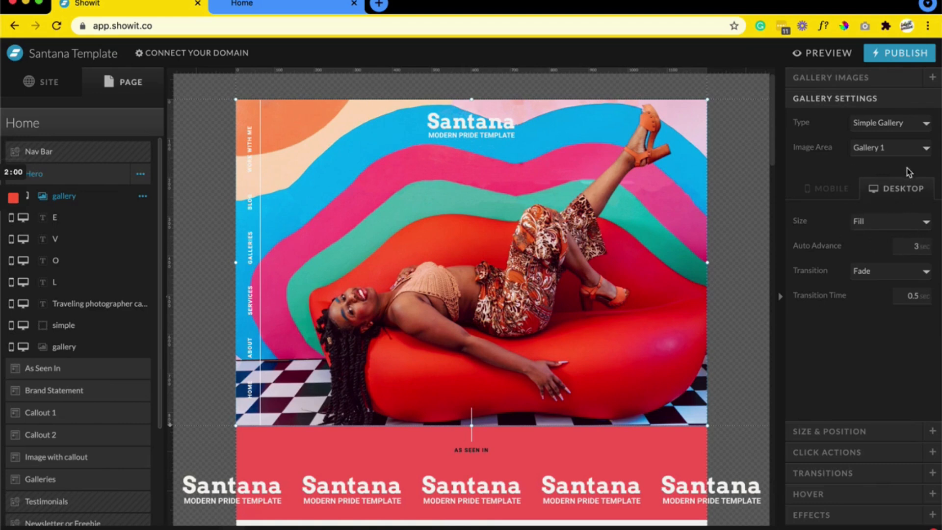
click(881, 126)
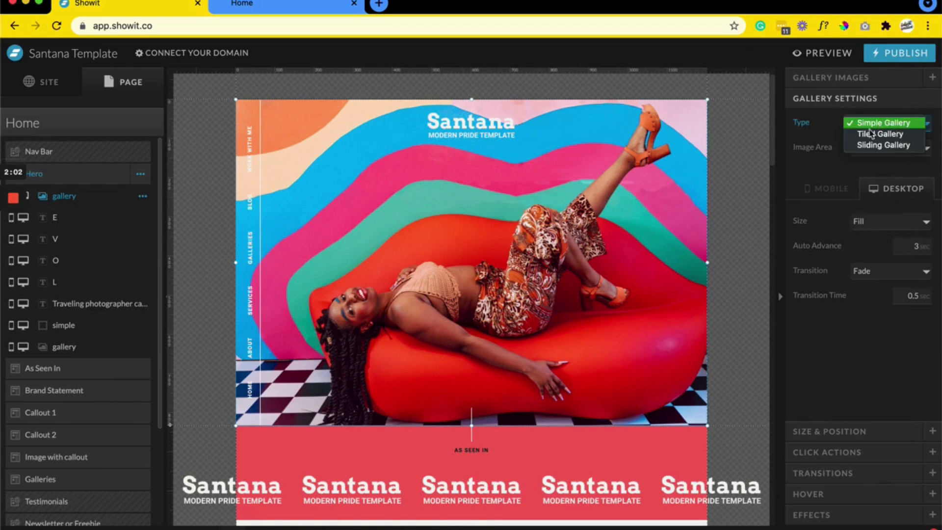
click(858, 314)
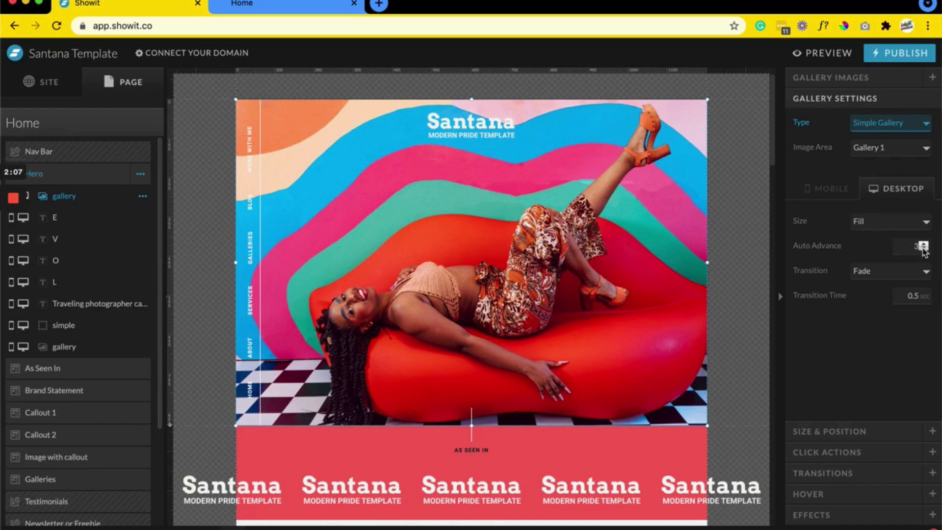
- Preview the page with the new hero gallery in a separate tab, then close that tab and the site preview
click(756, 172)
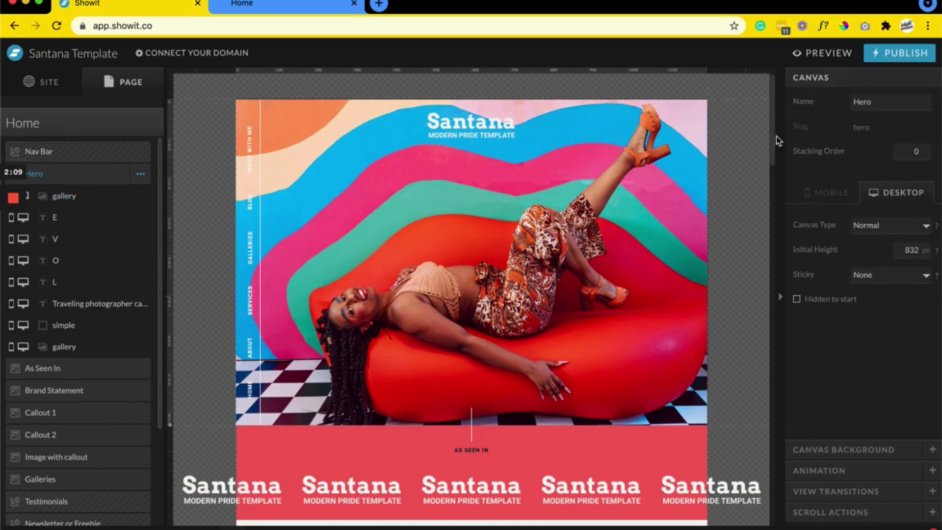
click(827, 51)
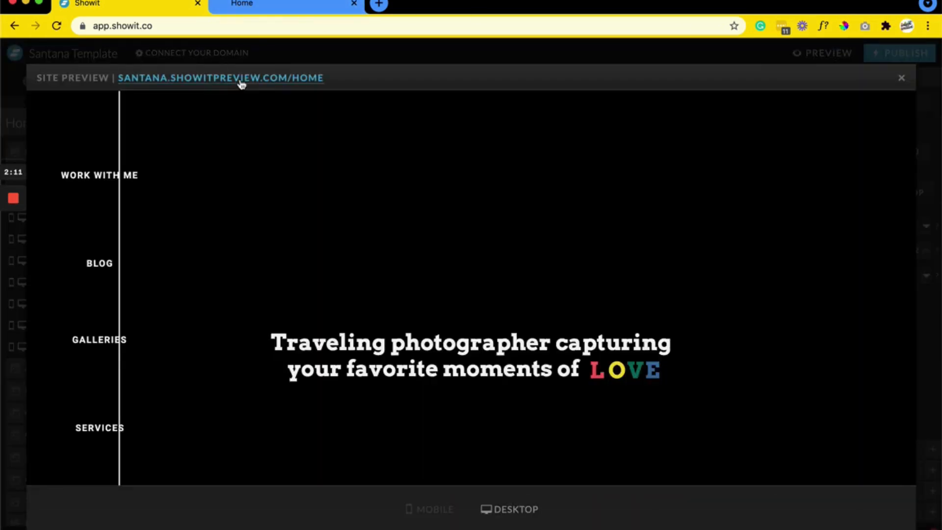
click(241, 79)
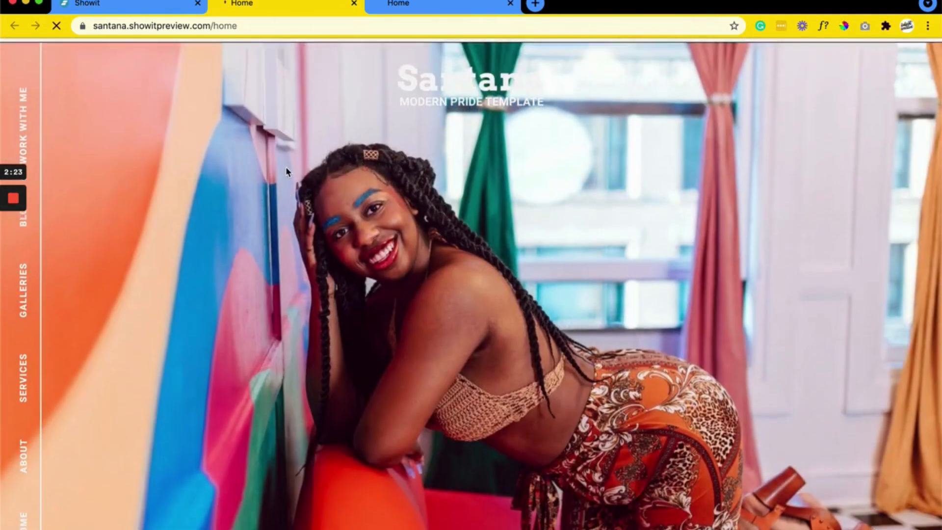
click(354, 3)
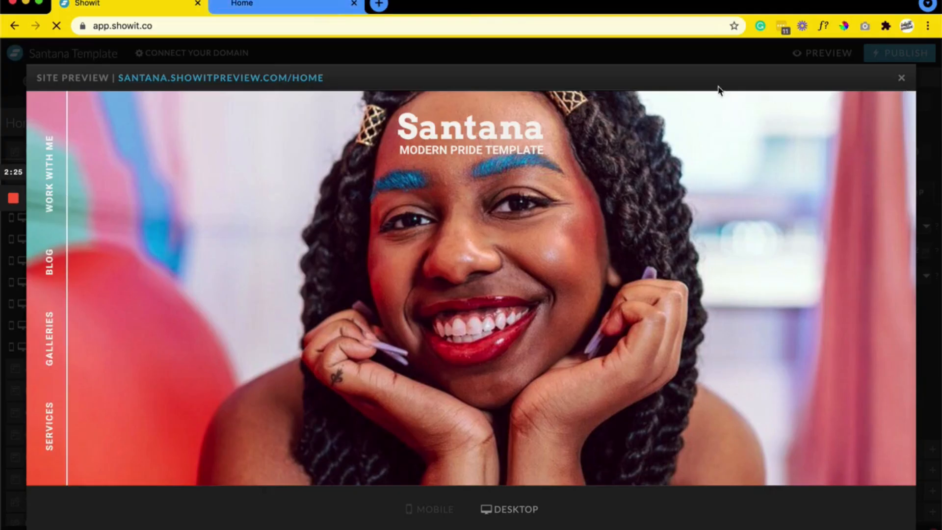
click(706, 55)
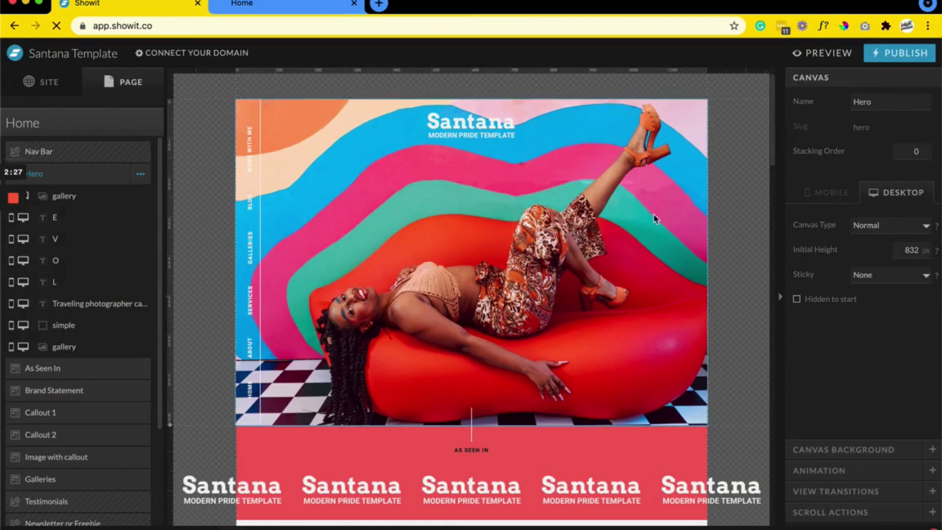
- Select the hero gallery and check its transition options, keeping Fade
click(655, 218)
click(909, 277)
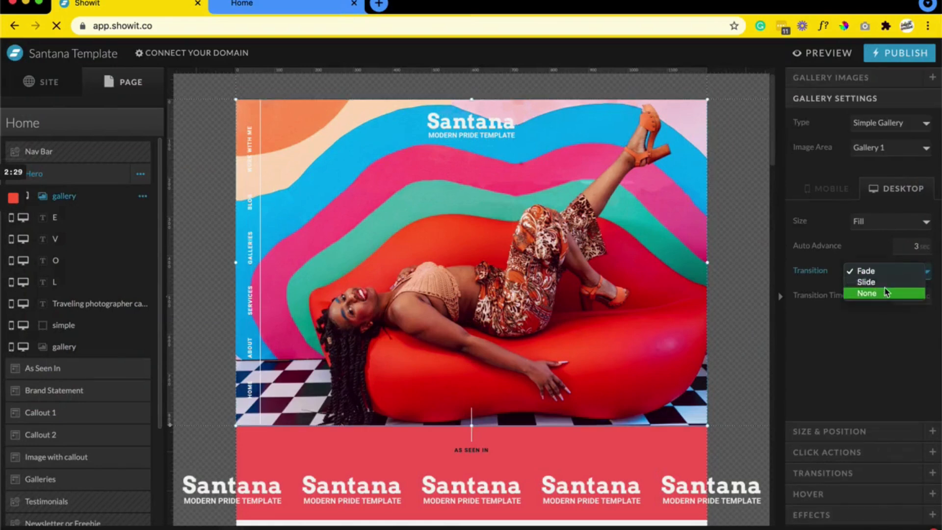
click(660, 214)
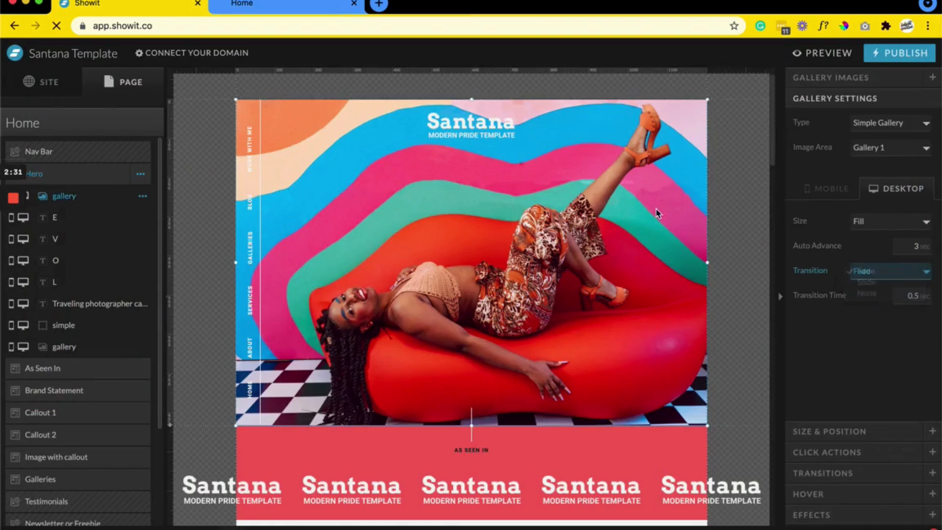
- Shrink the gallery to less than half the hero's width and reposition it over the right half of the hero image
drag(707, 100, 435, 206)
scroll(435, 209, down, 5)
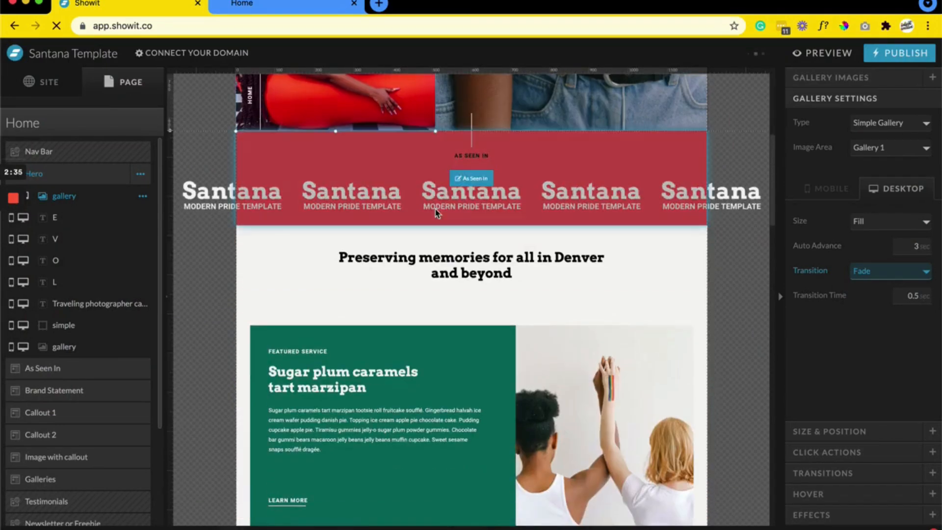
scroll(635, 392, up, 2)
drag(409, 143, 593, 118)
scroll(593, 175, down, 6)
scroll(592, 175, up, 8)
scroll(593, 118, up, 4)
scroll(593, 122, up, 1)
drag(587, 185, 609, 139)
scroll(608, 139, up, 3)
- Move the small gallery to the hero's lower right corner, then delete it from the Hero canvas
click(454, 144)
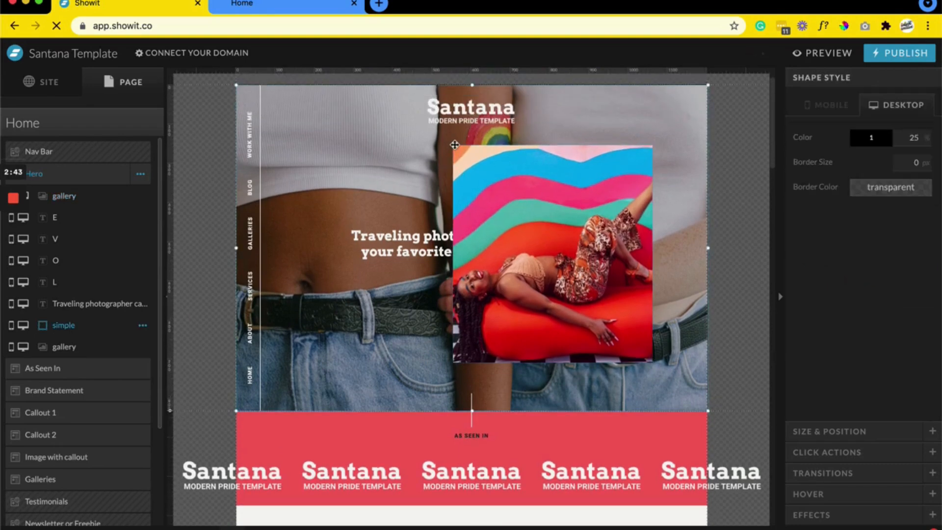
drag(477, 163, 530, 200)
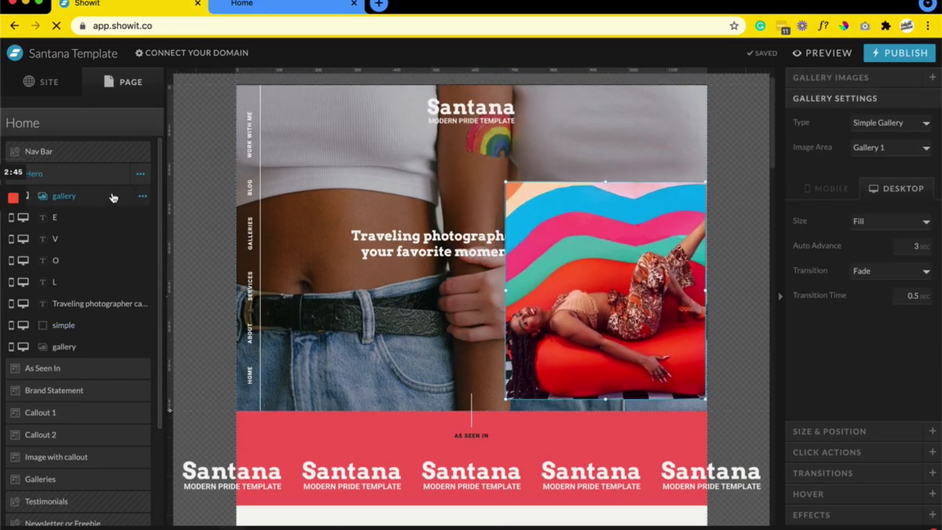
click(143, 196)
click(138, 247)
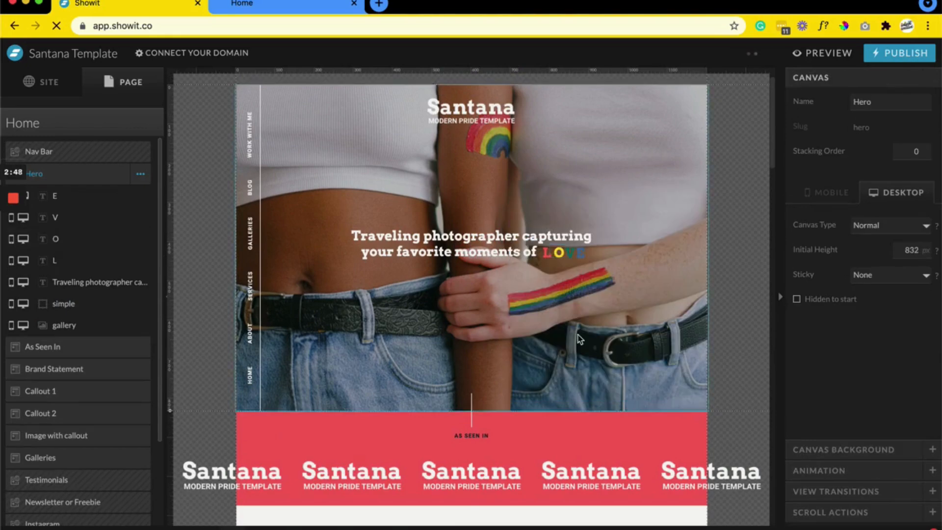
- Add a gallery to the Callout 1 canvas and fit it over the holding-hands photo beside the green text block
scroll(590, 334, down, 5)
click(590, 333)
click(590, 333)
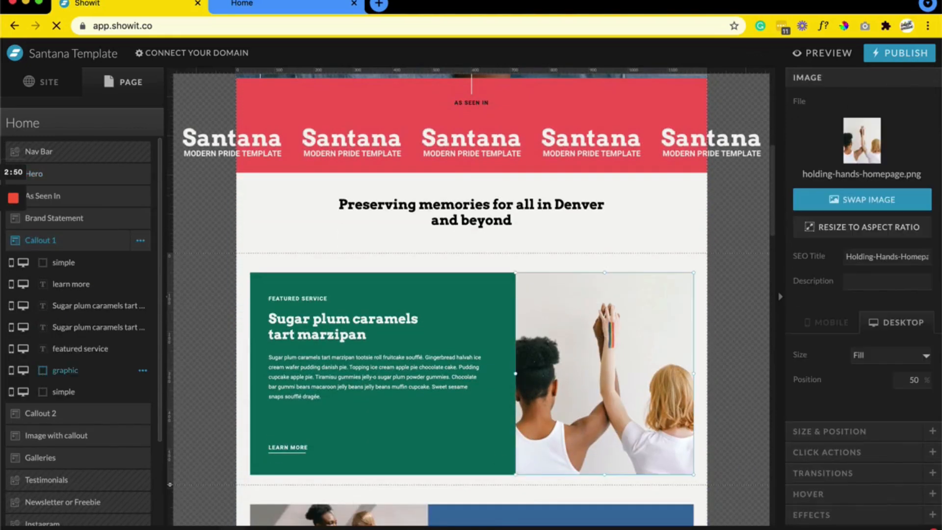
click(468, 521)
click(461, 511)
drag(526, 365, 658, 318)
drag(509, 365, 516, 474)
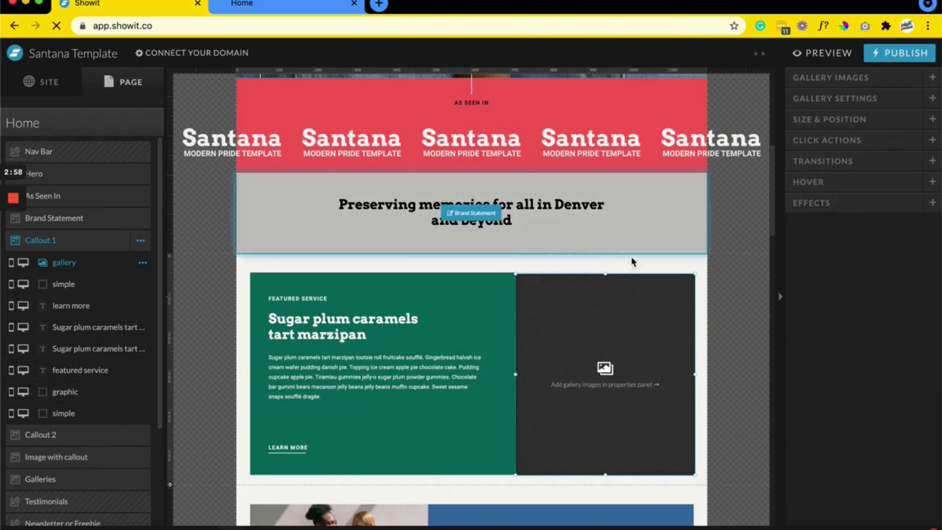
- Fill the Callout 1 gallery with a range of pexels-rodnae images from the Connor folder and save the selection
double_click(577, 393)
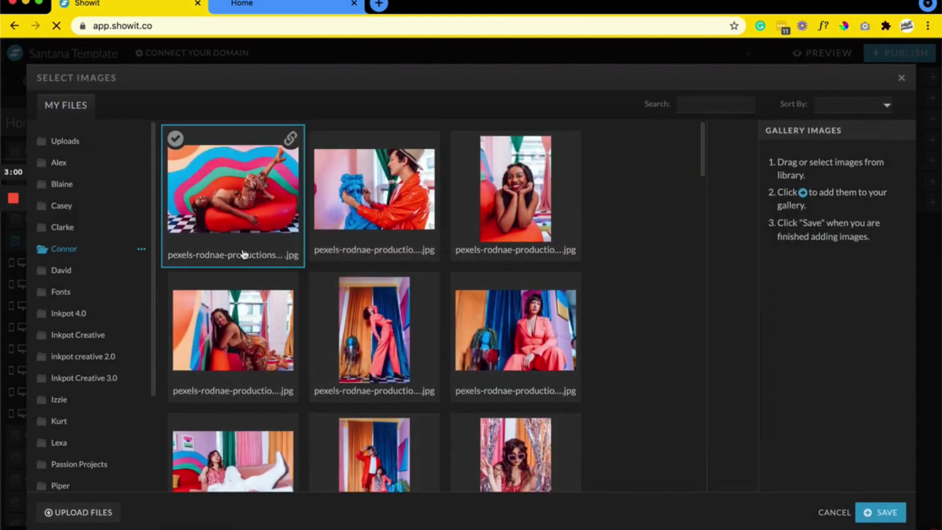
scroll(232, 394, down, 3)
scroll(231, 394, down, 3)
click(231, 395)
scroll(231, 396, down, 3)
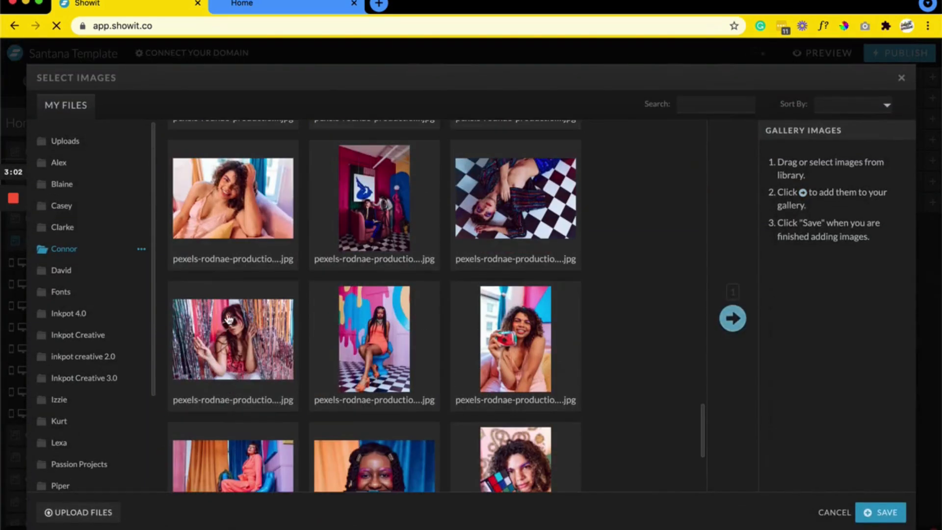
click(731, 315)
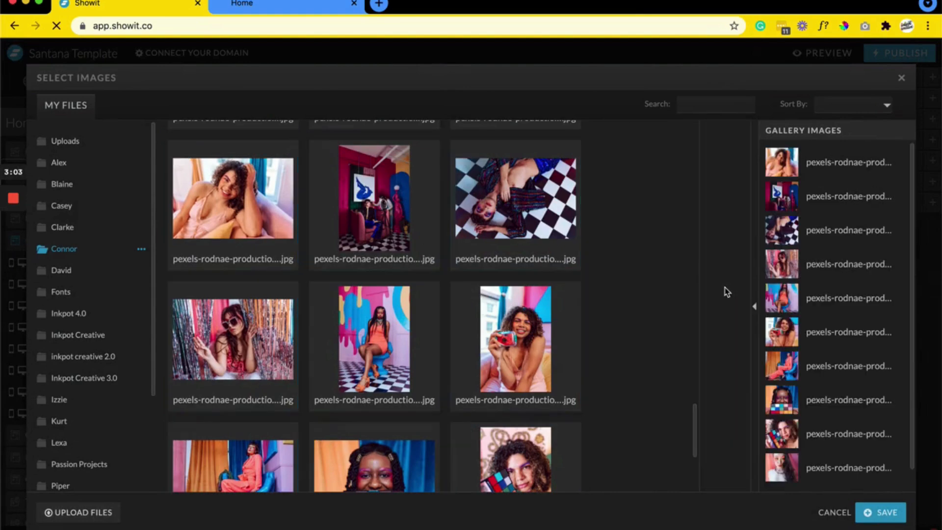
click(883, 513)
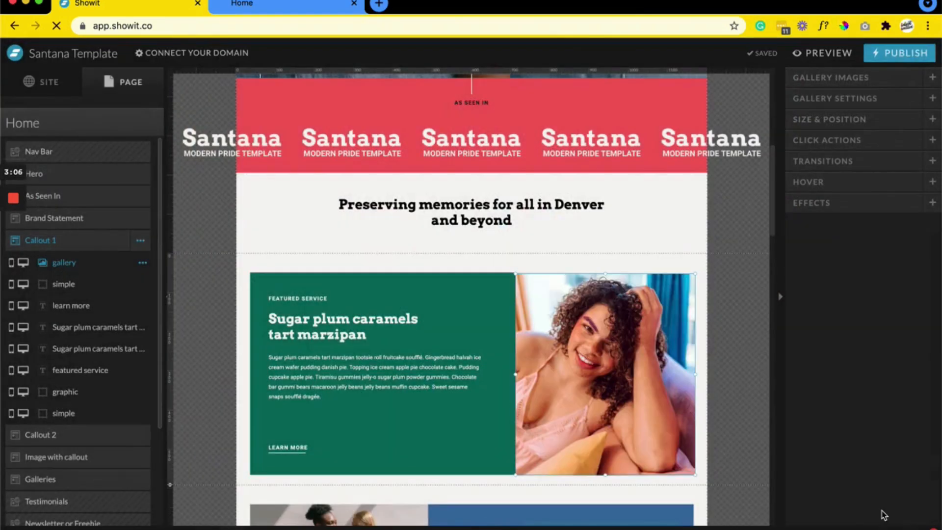
- Review the settings of the Callout 1 gallery and check its alignment with the green block
click(829, 99)
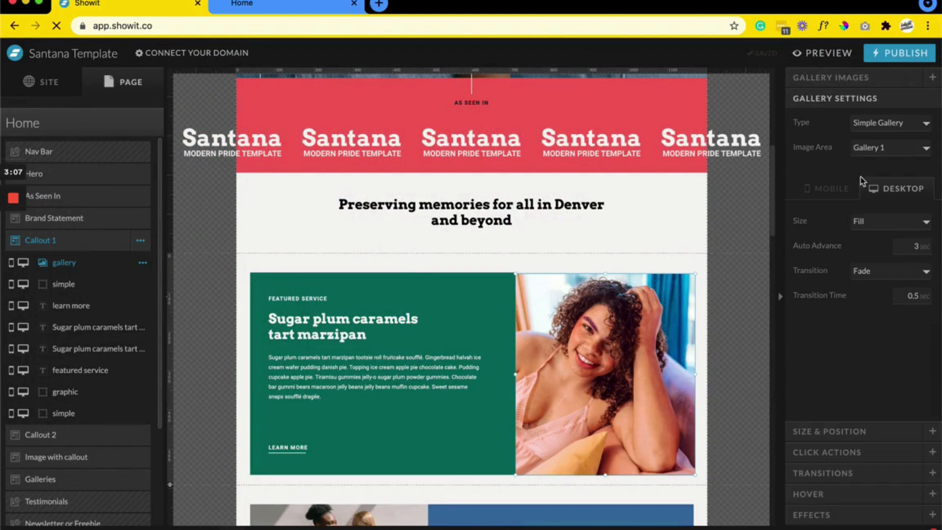
click(667, 271)
click(661, 290)
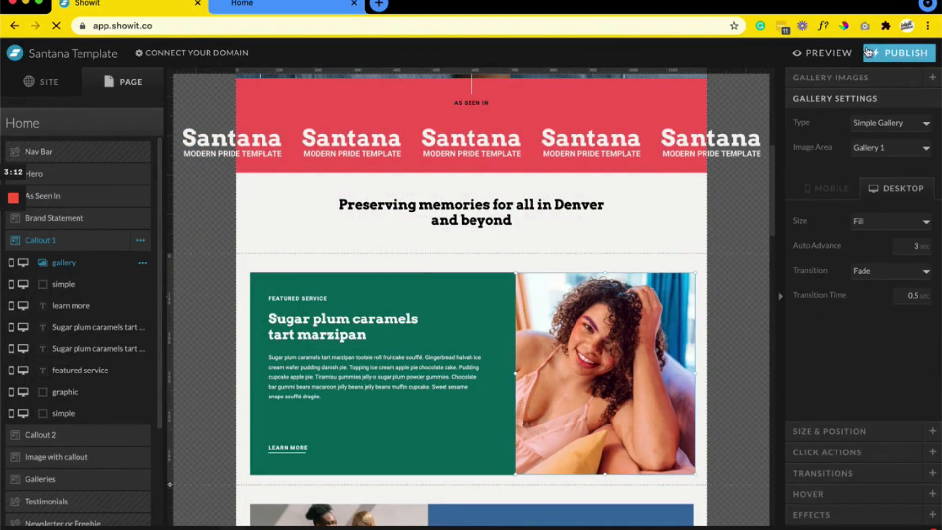
- Preview the home page down to the Callout 1 gallery to watch its images change, then close the preview
click(833, 52)
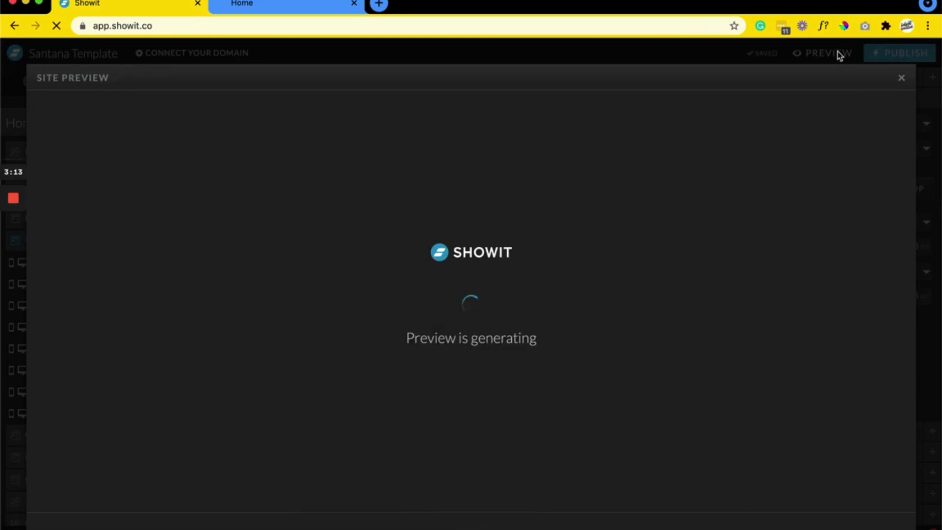
scroll(655, 258, down, 10)
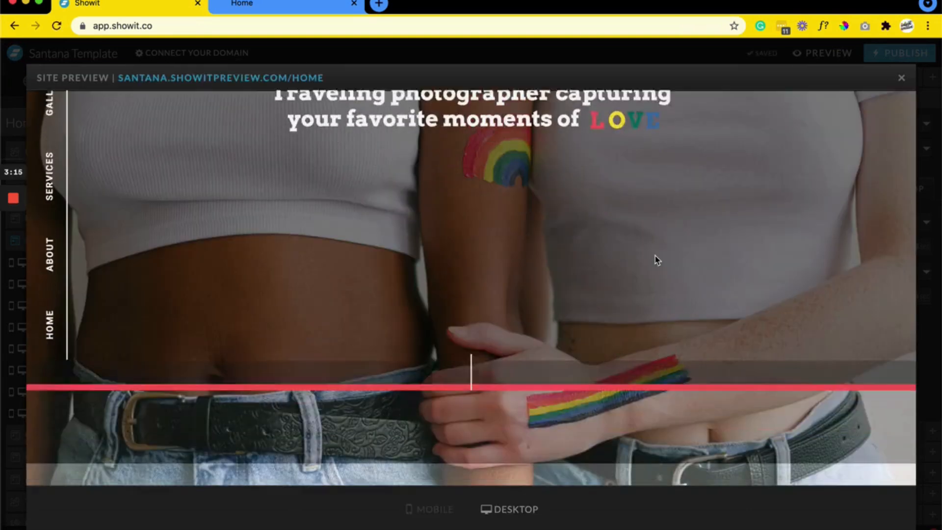
scroll(656, 260, down, 5)
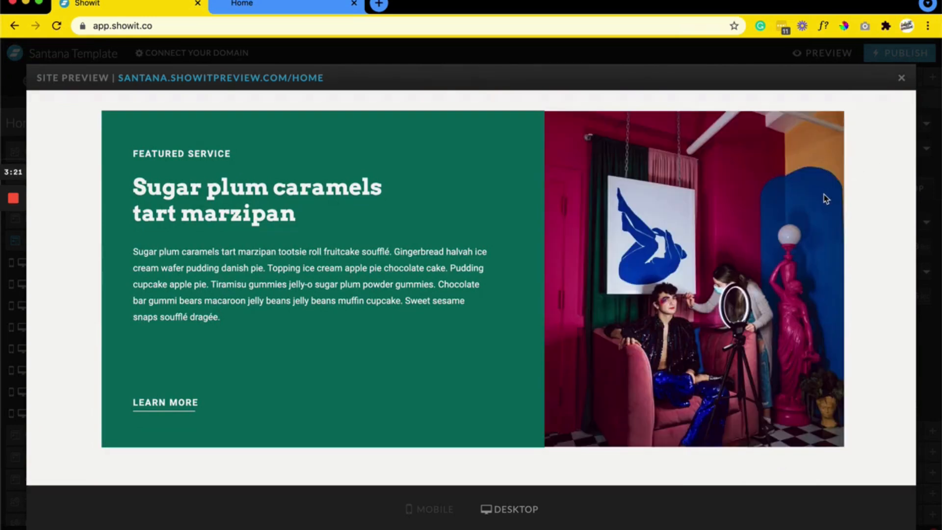
click(730, 52)
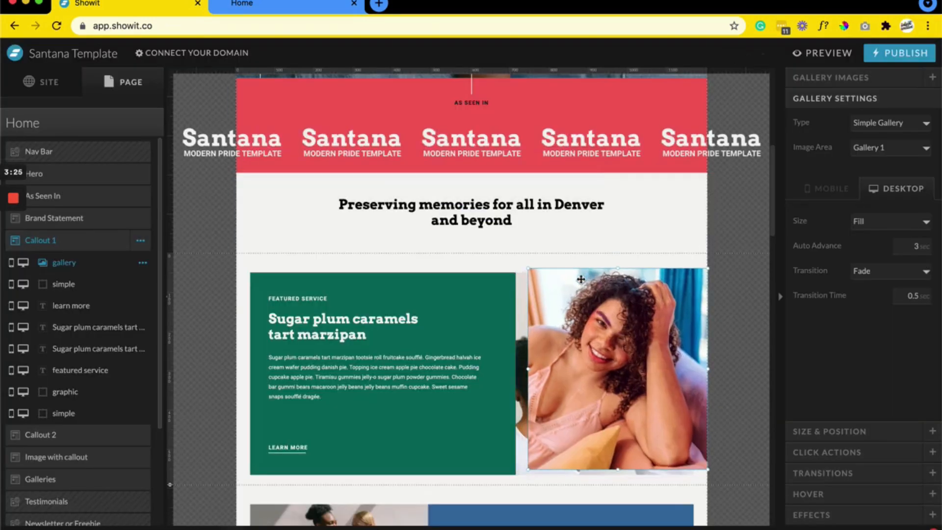
- Realign the gallery over the Callout 1 photo, then shift it sideways over the green block to uncover part of the photo
scroll(580, 279, down, 5)
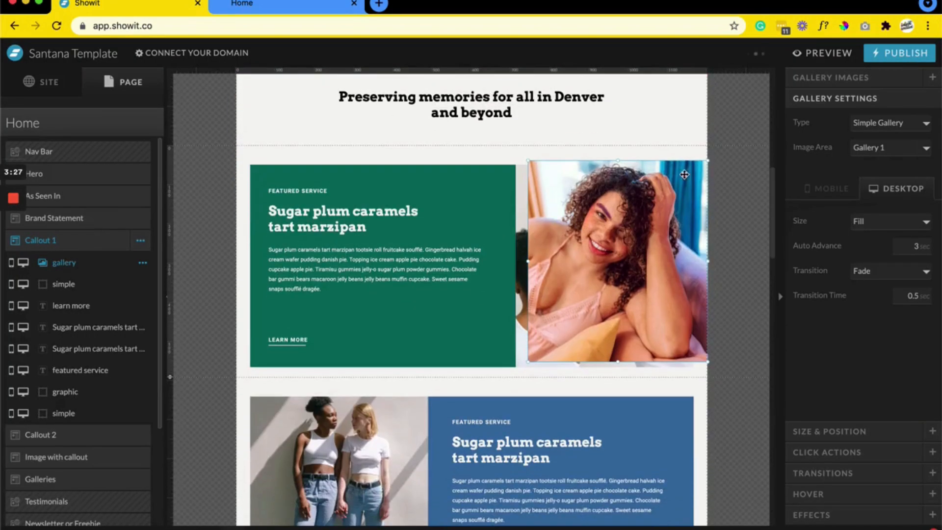
drag(571, 227, 559, 233)
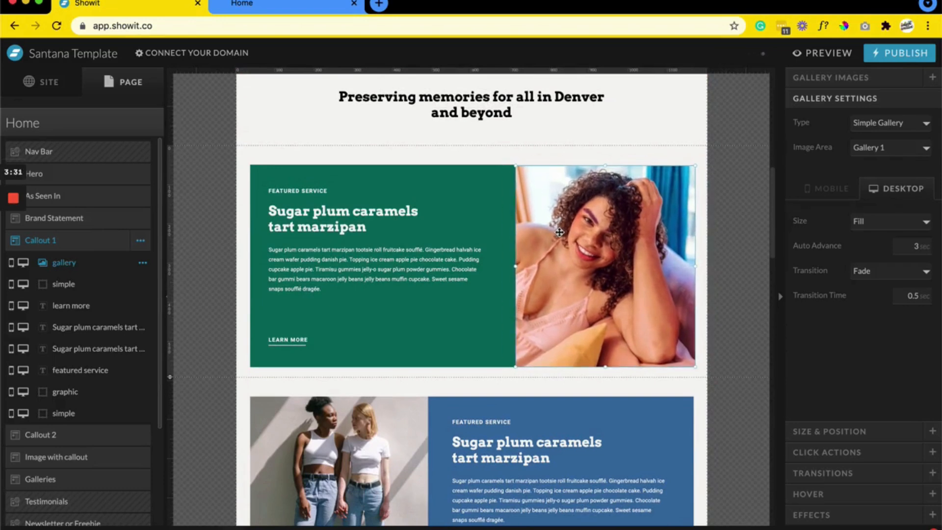
click(709, 212)
drag(687, 211, 550, 210)
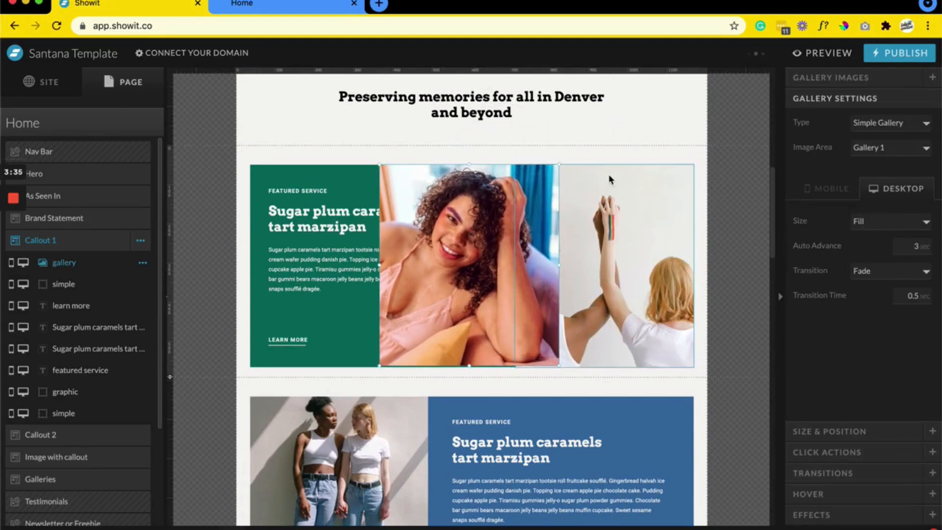
- Visit comealive.co in the preview tab, examine its founder introduction section for reference, then close the tab
click(346, 6)
click(355, 20)
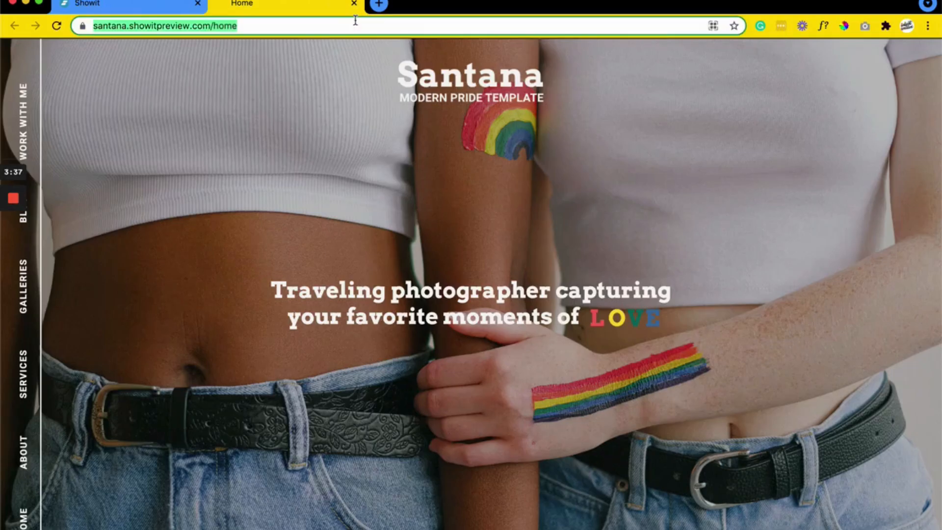
text(come)
key(Return)
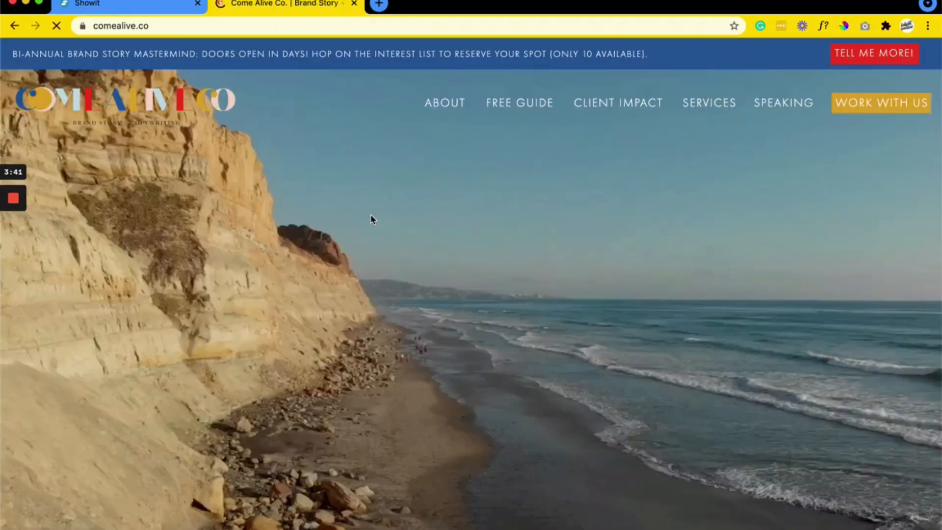
scroll(371, 218, down, 10)
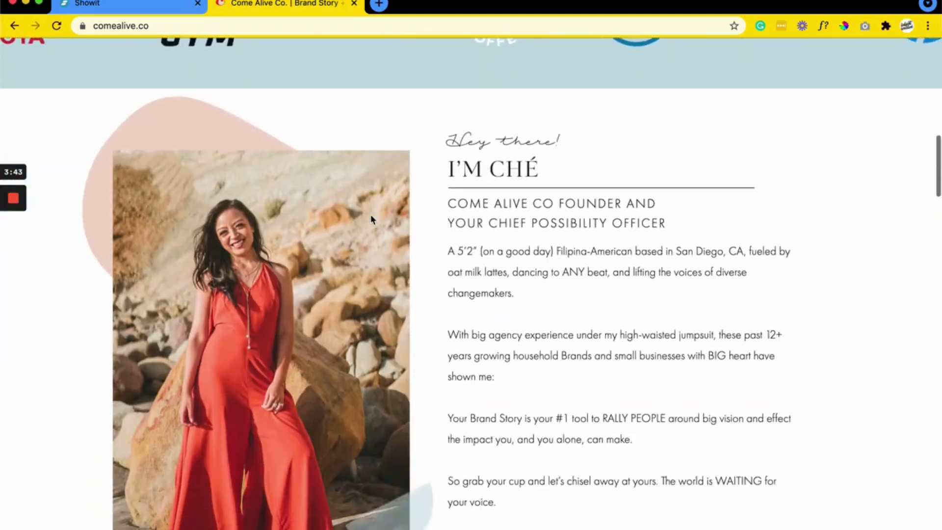
scroll(372, 218, down, 2)
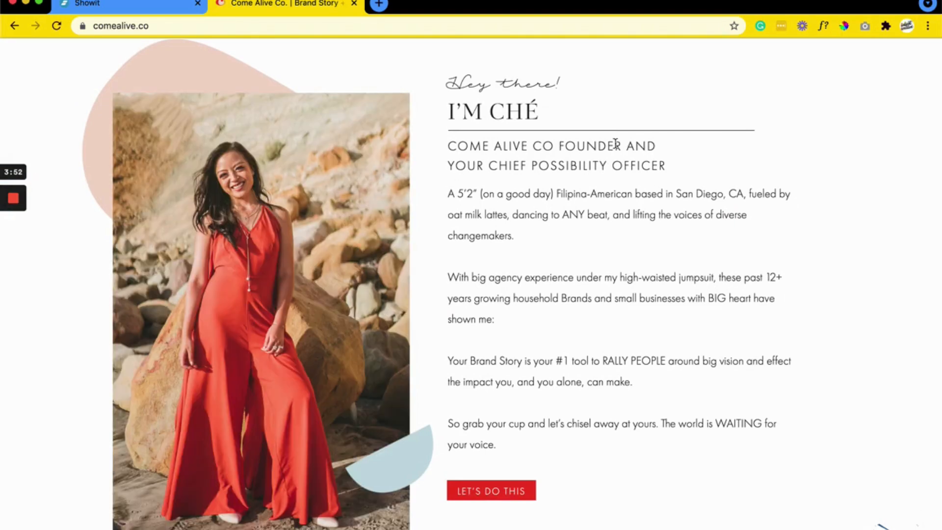
click(355, 4)
- Move the gallery further across the green block, then delete it from the Callout 1 canvas
drag(504, 233, 451, 233)
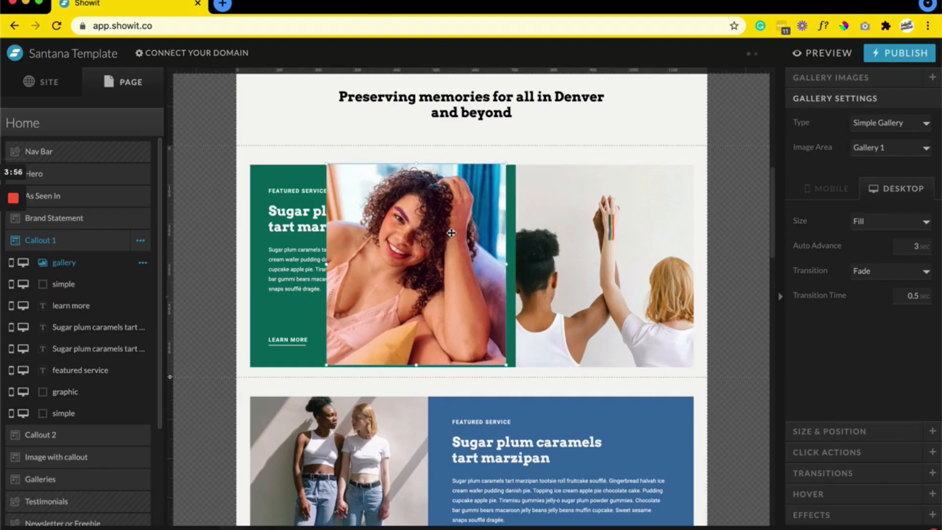
key(BackSpace)
scroll(451, 236, up, 10)
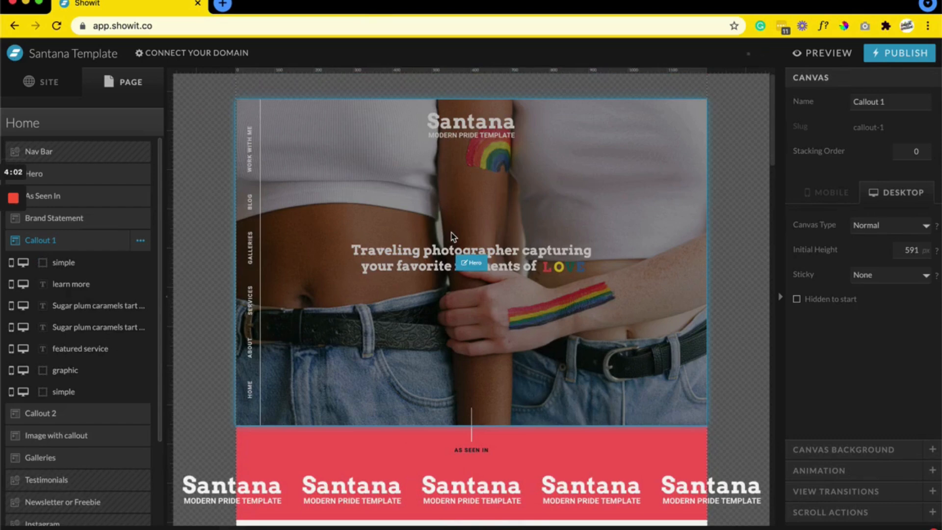
- Check the Callout 1 canvas animation settings and select the Brand Statement canvas
scroll(451, 235, down, 5)
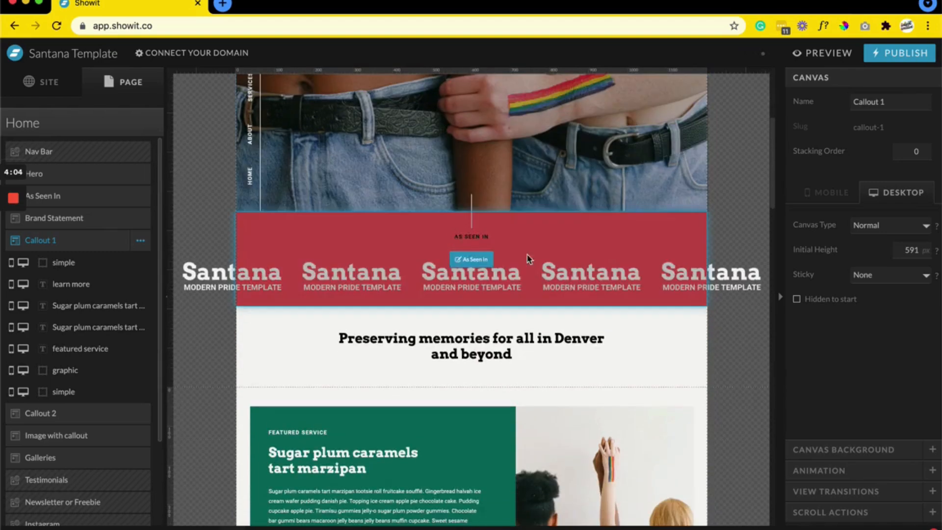
click(873, 472)
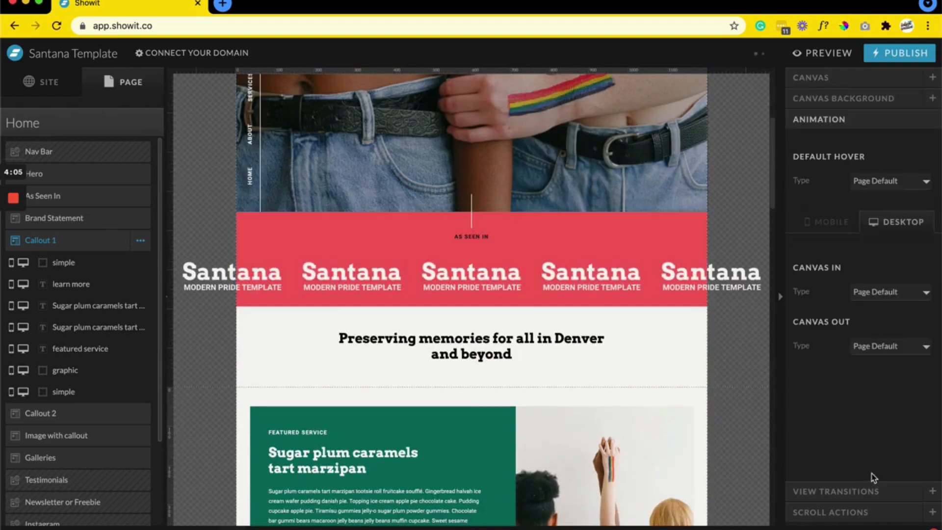
click(575, 348)
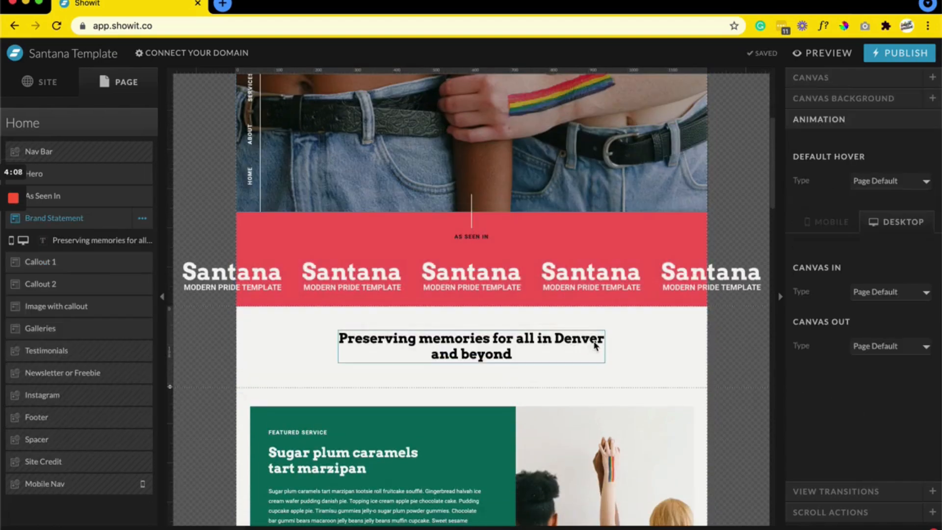
- Give the "Featured Service" label in Callout 1 a Slide transition with the direction set to Left
scroll(595, 344, down, 4)
click(328, 251)
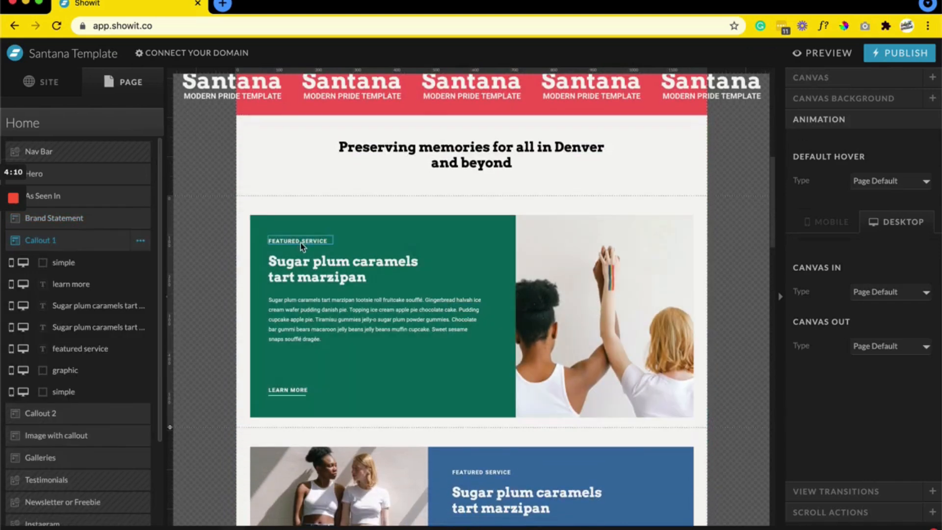
click(301, 245)
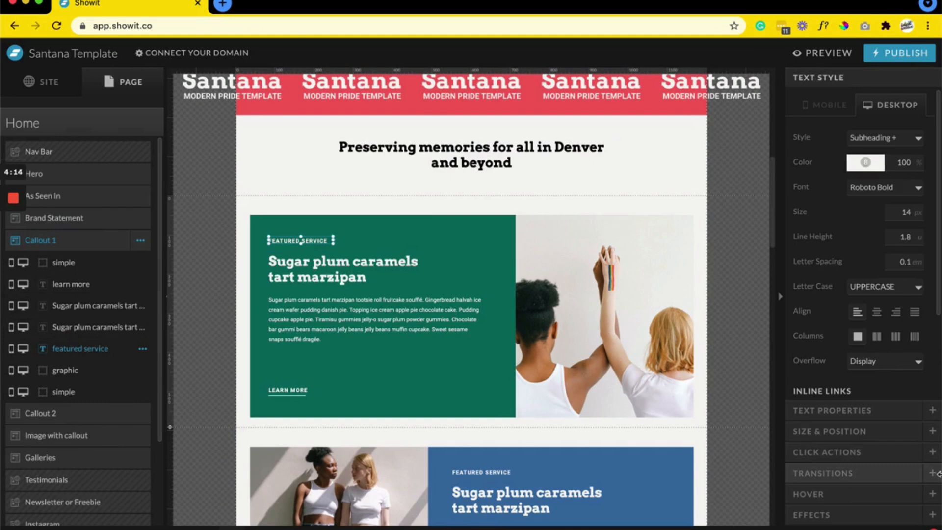
click(873, 474)
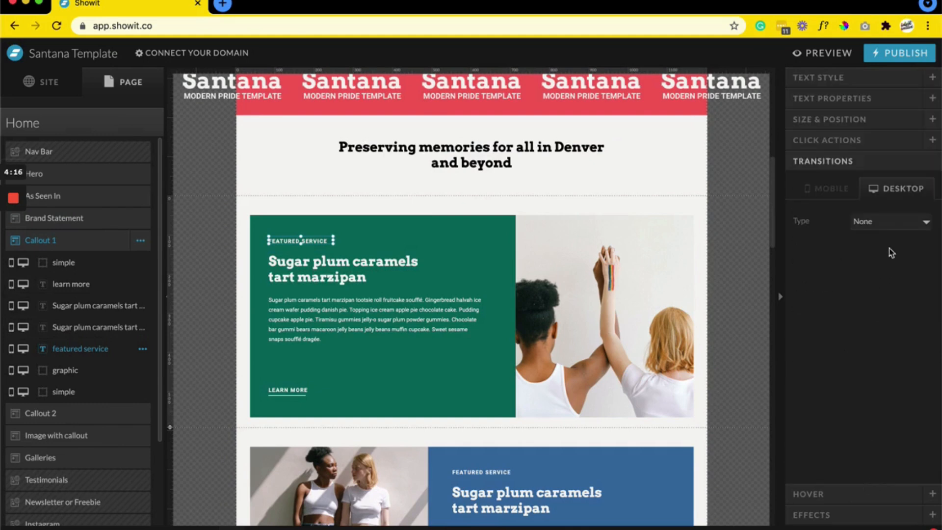
click(893, 224)
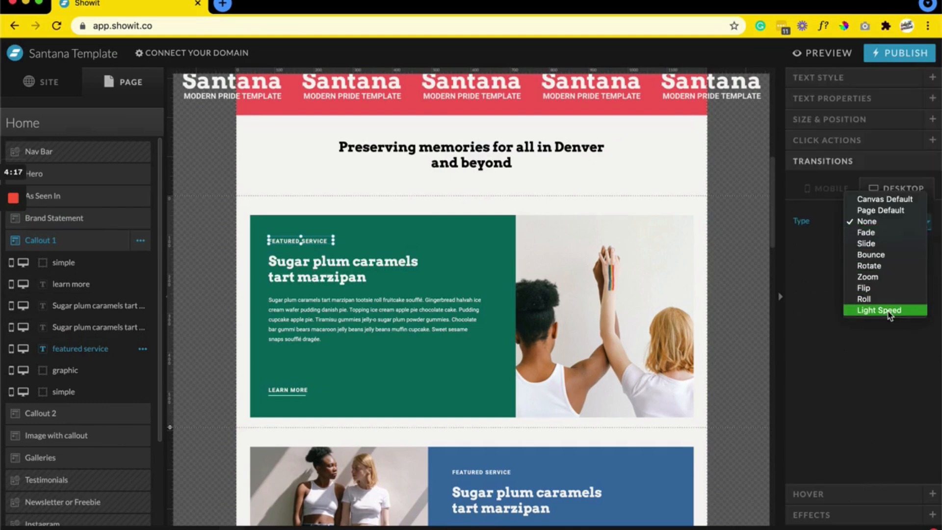
click(893, 243)
click(876, 296)
click(864, 329)
- Apply a Slide transition from the Left to the "Sugar plum caramels tart marzipan" heading in Callout 1
click(292, 278)
click(899, 218)
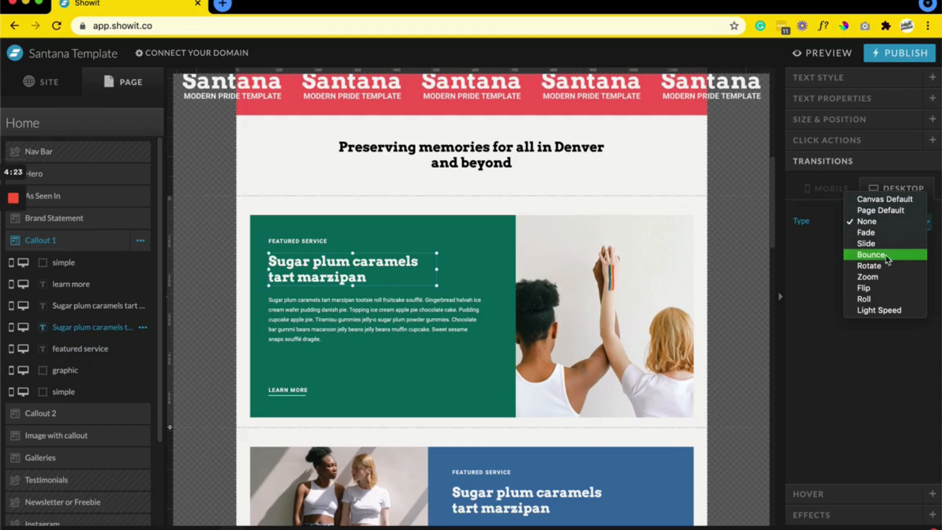
click(868, 245)
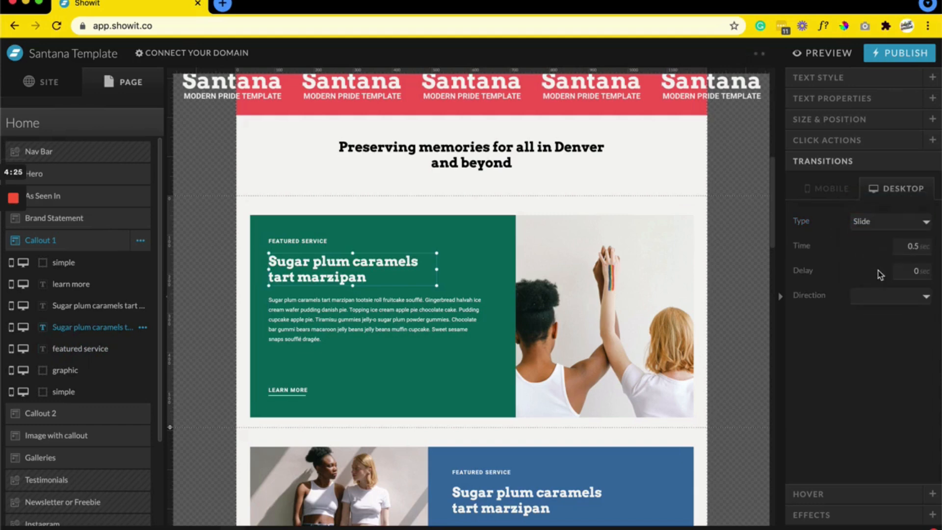
click(881, 297)
click(868, 329)
- Set the Callout 1 body paragraph's transition to Slide with the direction Left
click(344, 318)
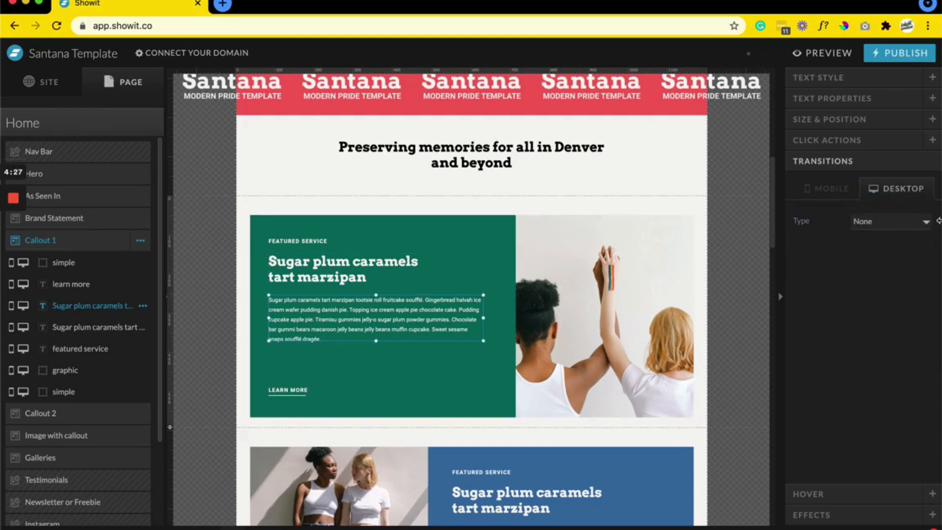
click(890, 220)
click(873, 245)
click(869, 296)
click(868, 329)
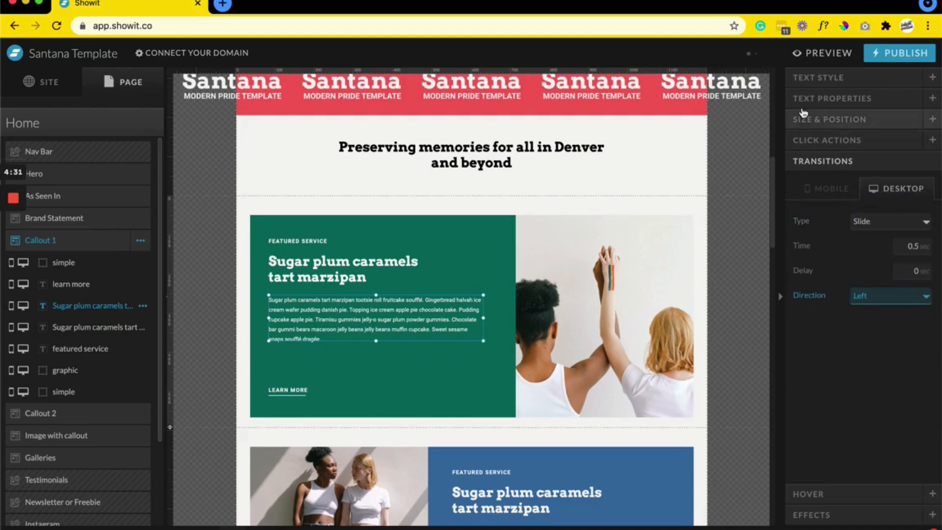
- Preview the Santana site in its own browser tab, examine the text transitions in Callout 1, and close the preview
click(817, 55)
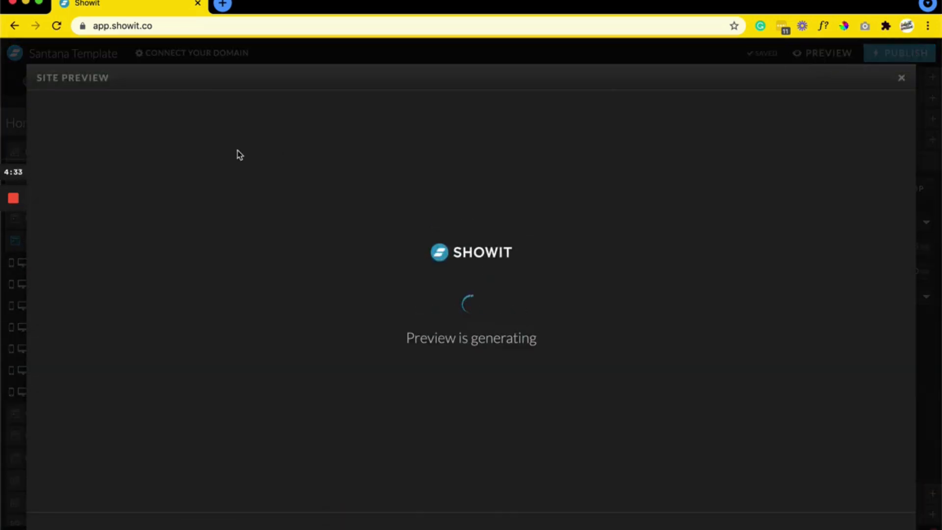
click(238, 79)
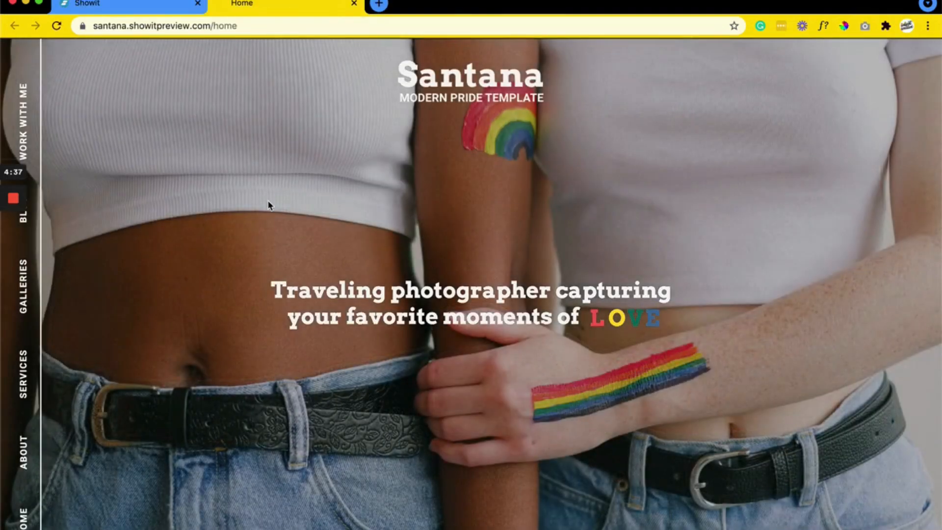
scroll(269, 205, down, 5)
scroll(269, 205, down, 8)
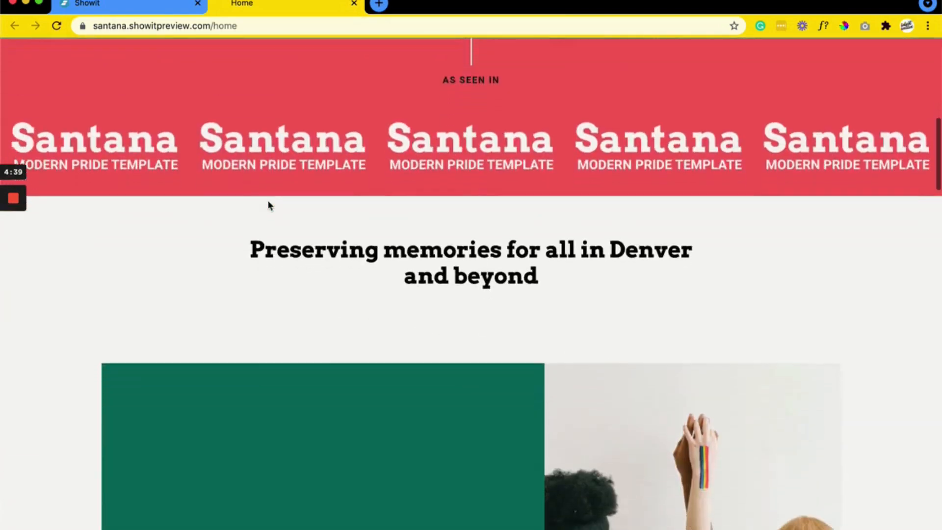
scroll(269, 205, down, 2)
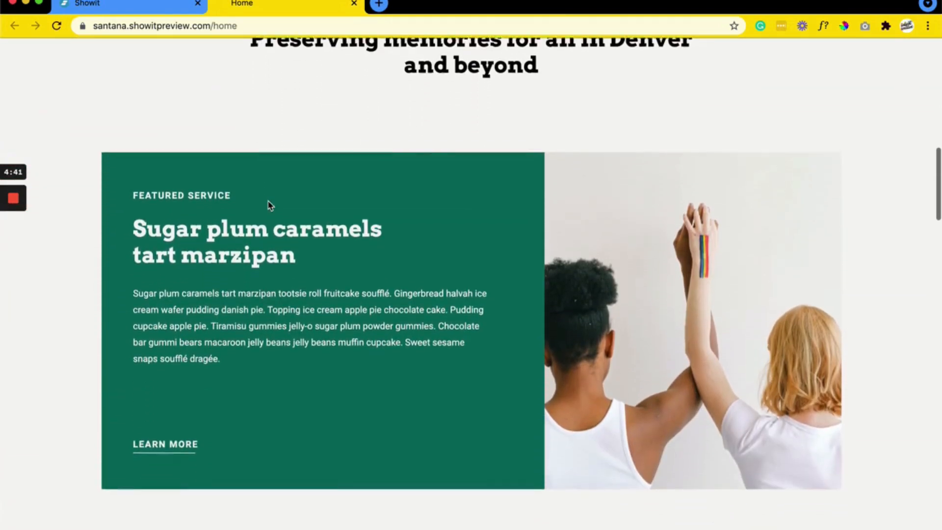
click(353, 2)
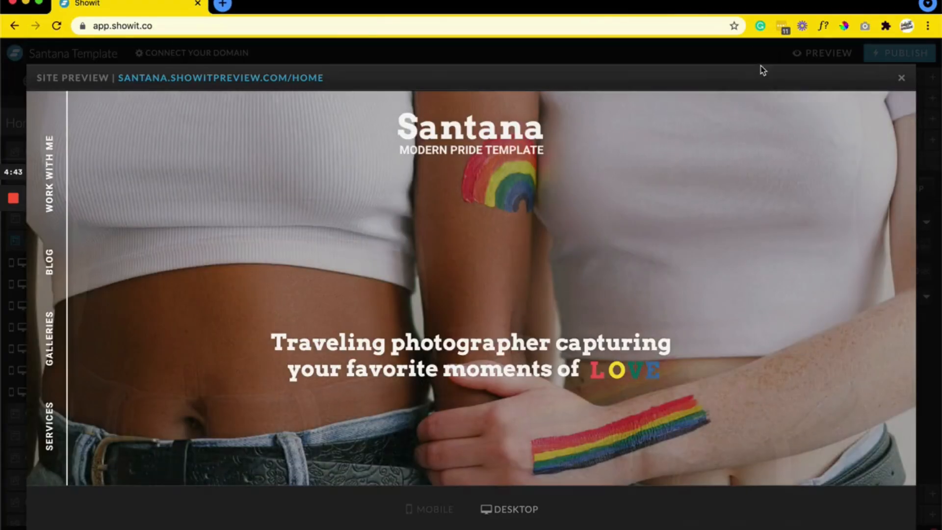
click(758, 51)
- Check the Callout 1 text transitions and undo the recent Slide transition settings, including the one on the "Featured Service" label
click(872, 220)
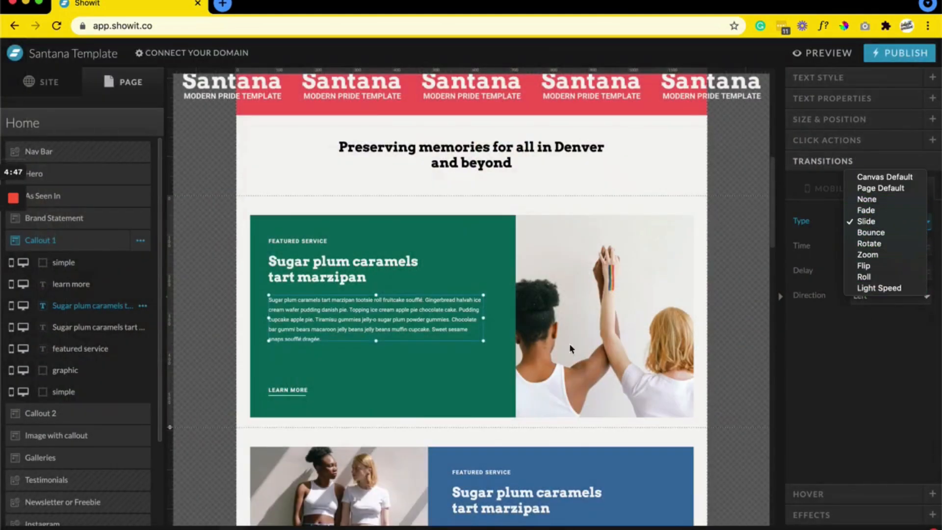
click(407, 328)
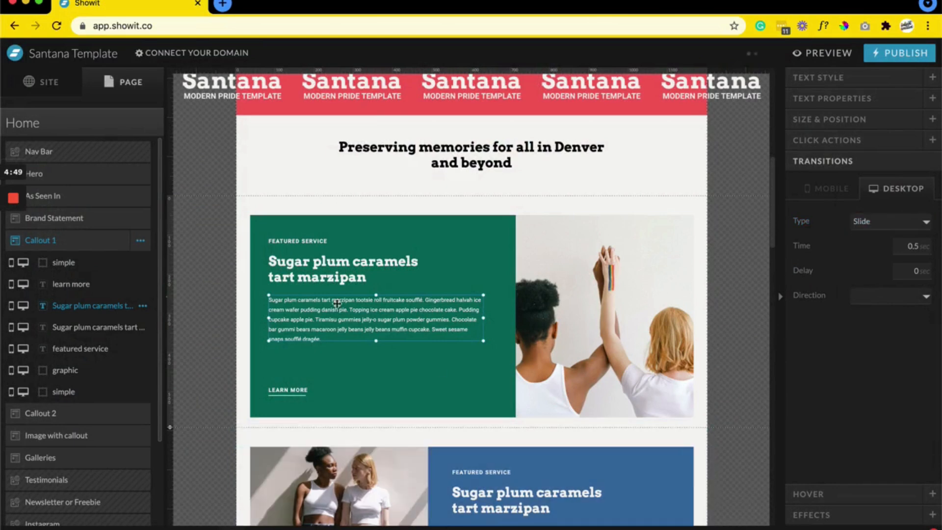
click(294, 271)
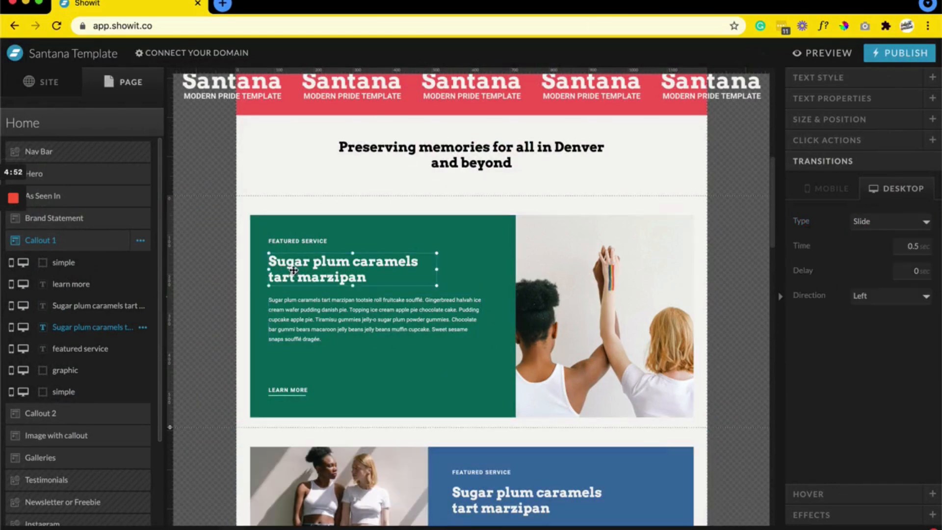
click(316, 239)
key(super+z)
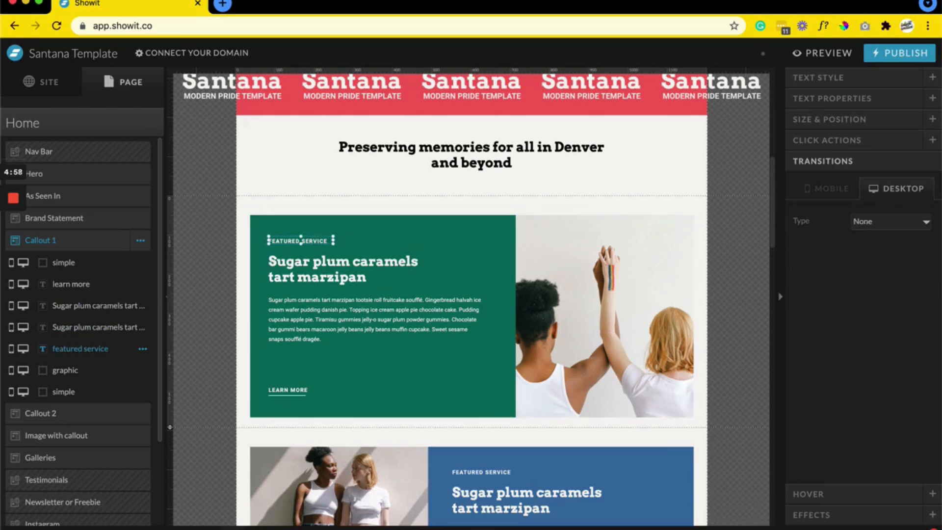
- Leave the Santana Template and open the Casey Template from the saved site designs
scroll(592, 319, up, 8)
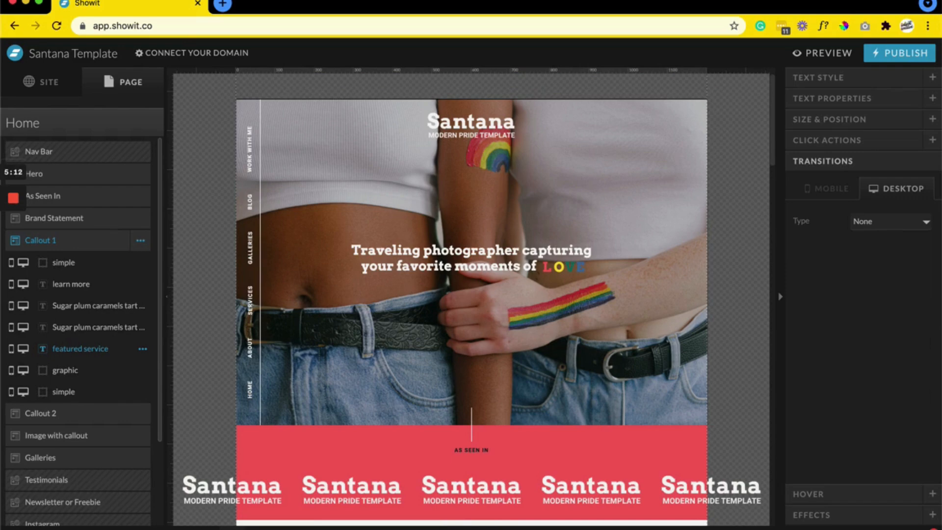
click(14, 53)
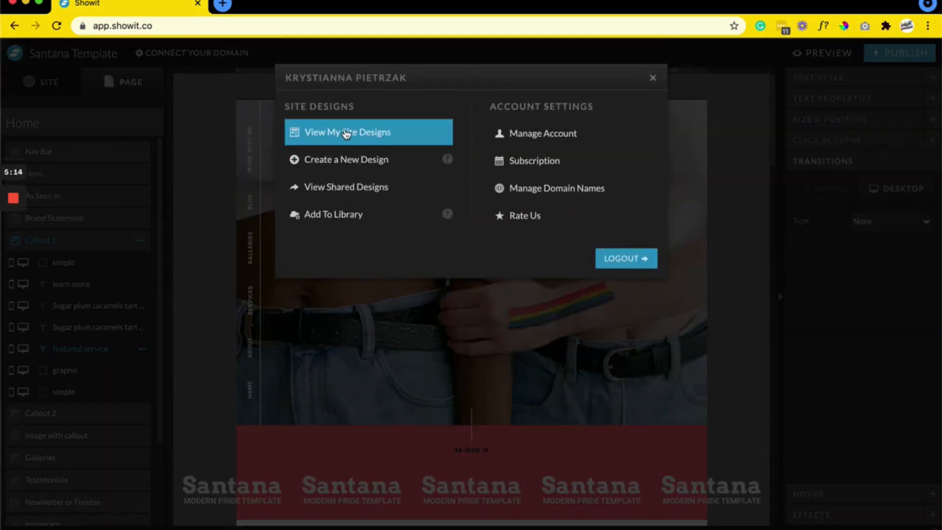
click(346, 134)
scroll(353, 217, down, 3)
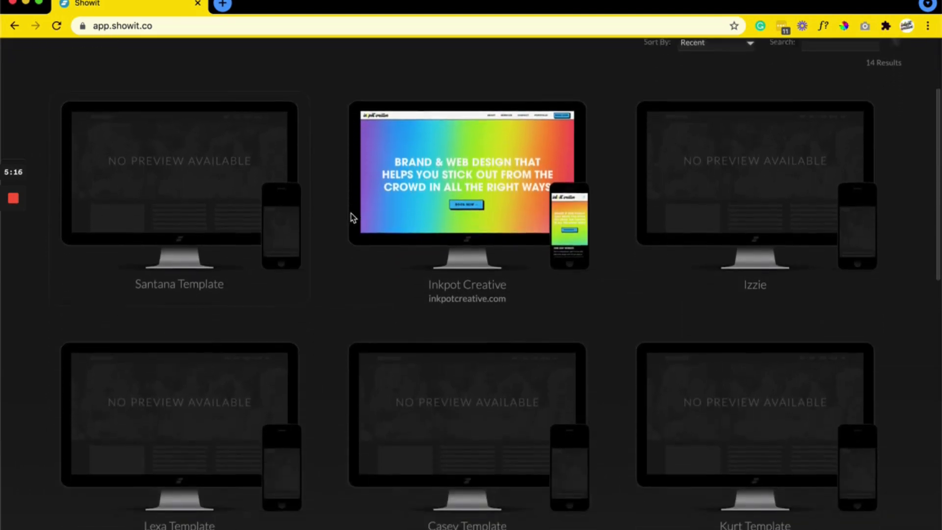
click(442, 399)
click(444, 409)
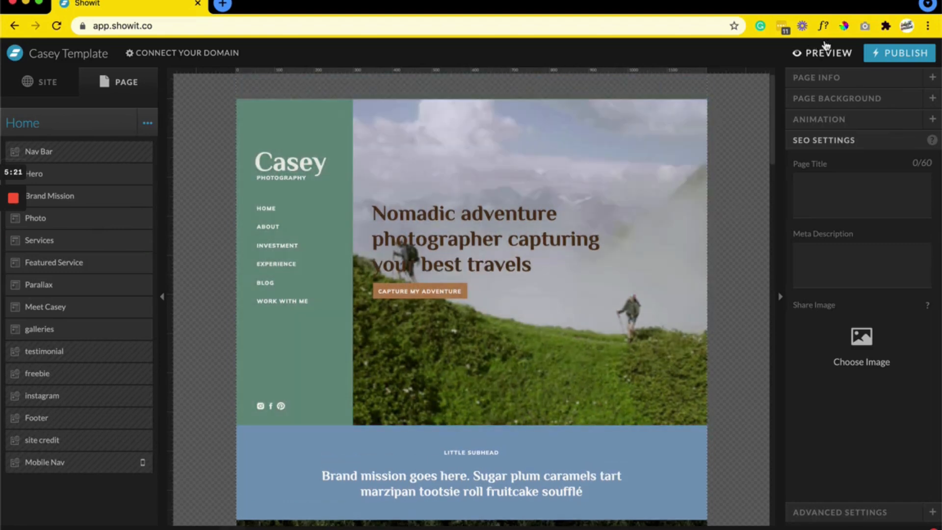
- Preview the Casey home page in a separate browser tab and examine its hero video background
click(827, 53)
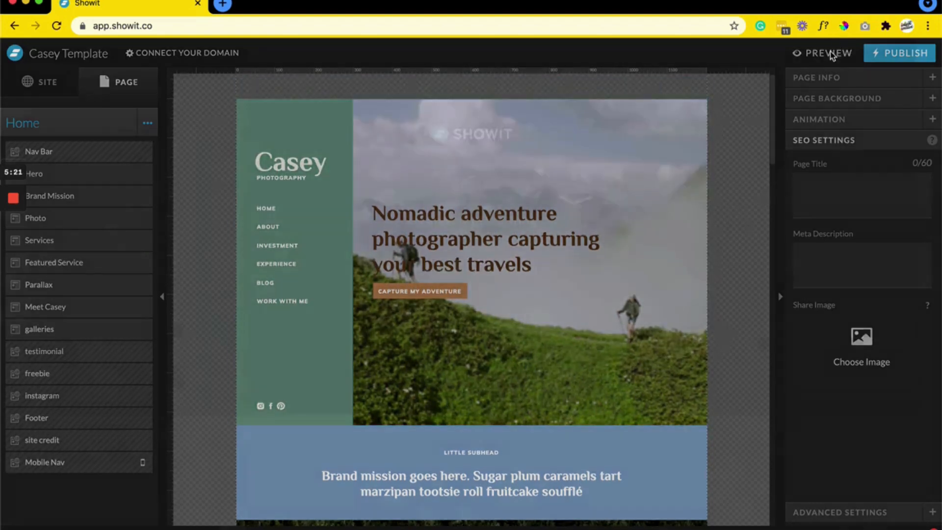
click(168, 80)
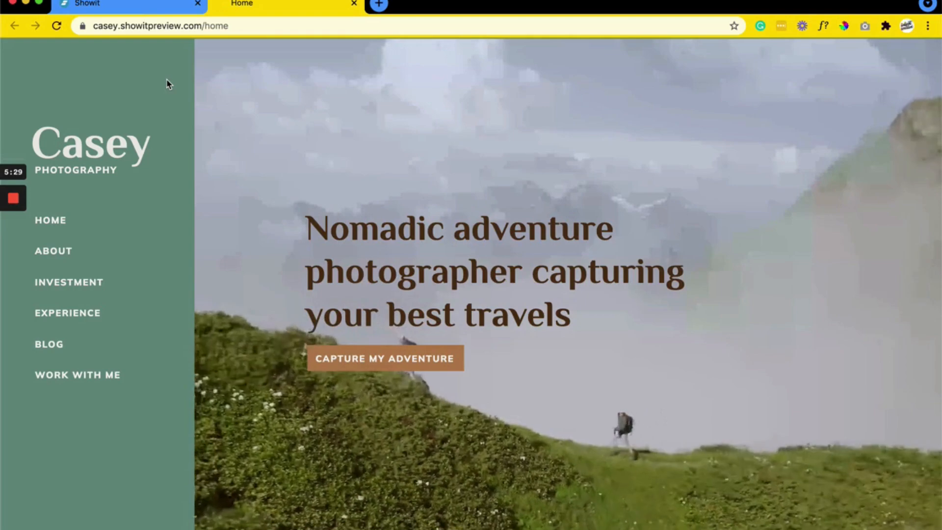
scroll(167, 84, down, 6)
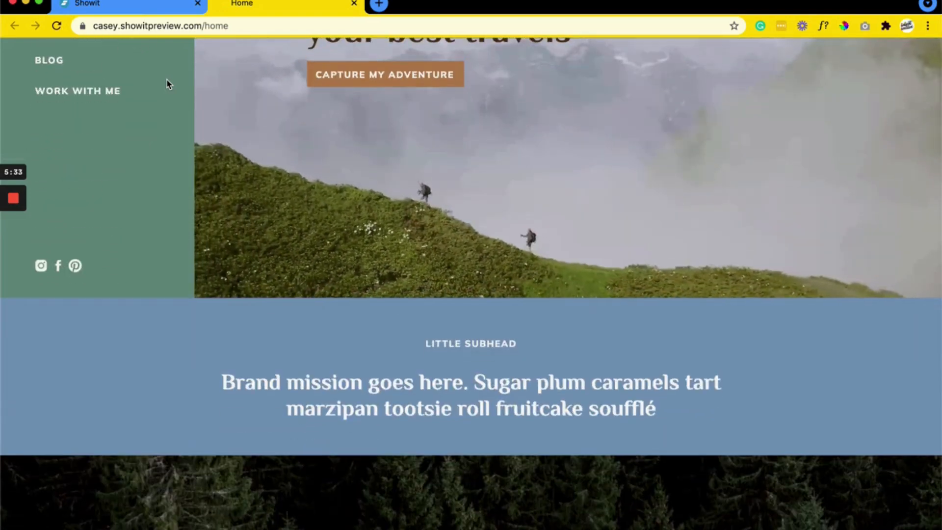
scroll(167, 84, up, 1)
scroll(167, 84, up, 6)
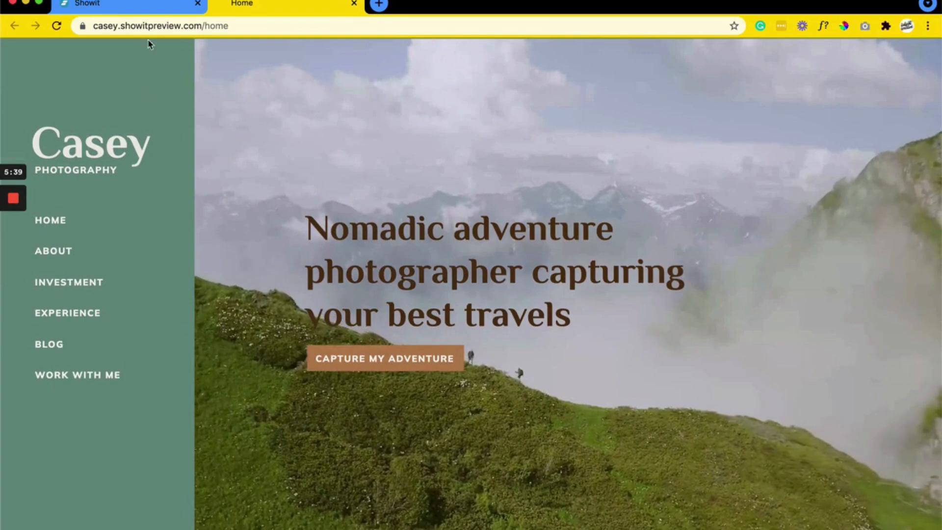
- Examine the mobile version in the Casey site preview, close it, and select the Hero canvas
click(147, 7)
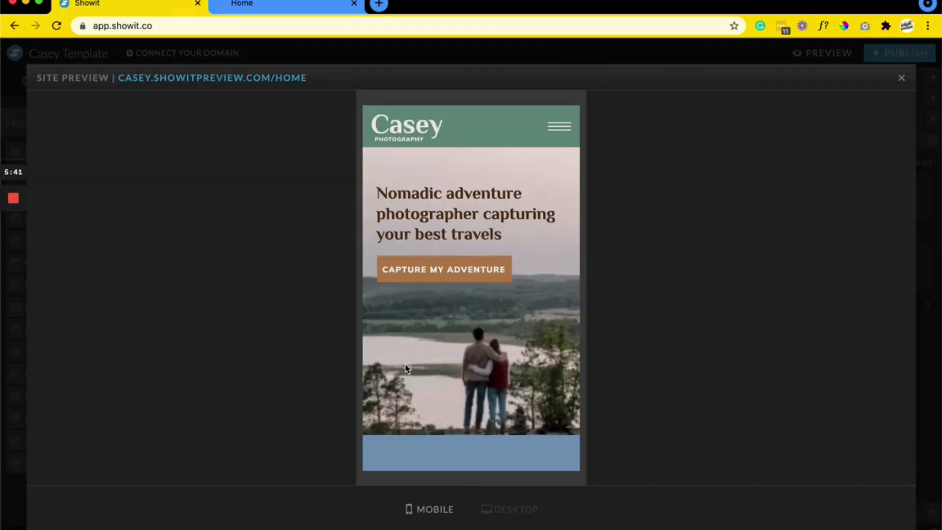
scroll(403, 361, down, 10)
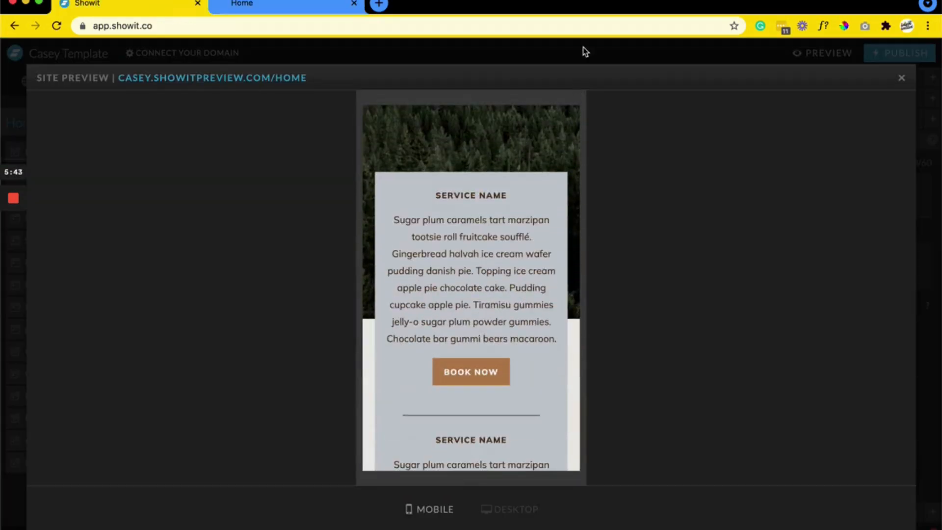
click(583, 51)
click(520, 324)
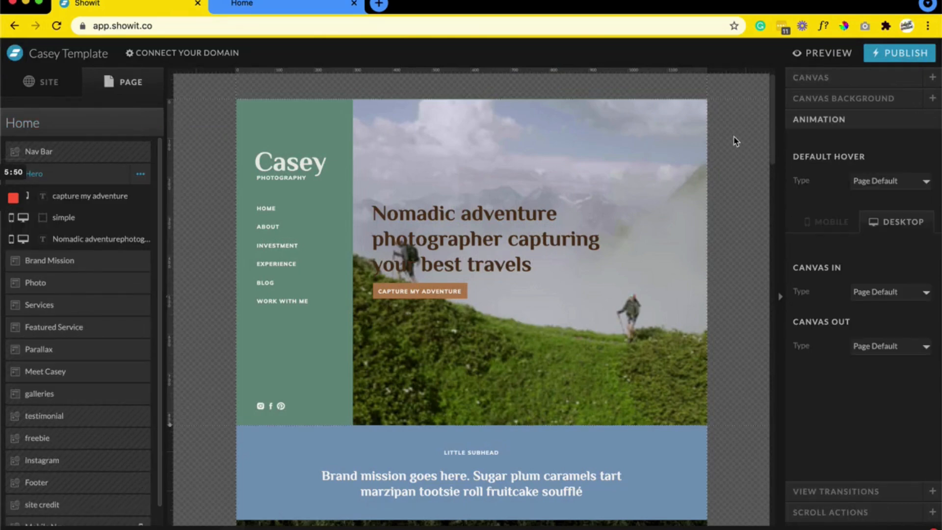
- Open pexels.com in a new browser tab and place that tab directly after the Showit tab
click(377, 5)
text(pexels.com)
key(Return)
drag(411, 10, 319, 5)
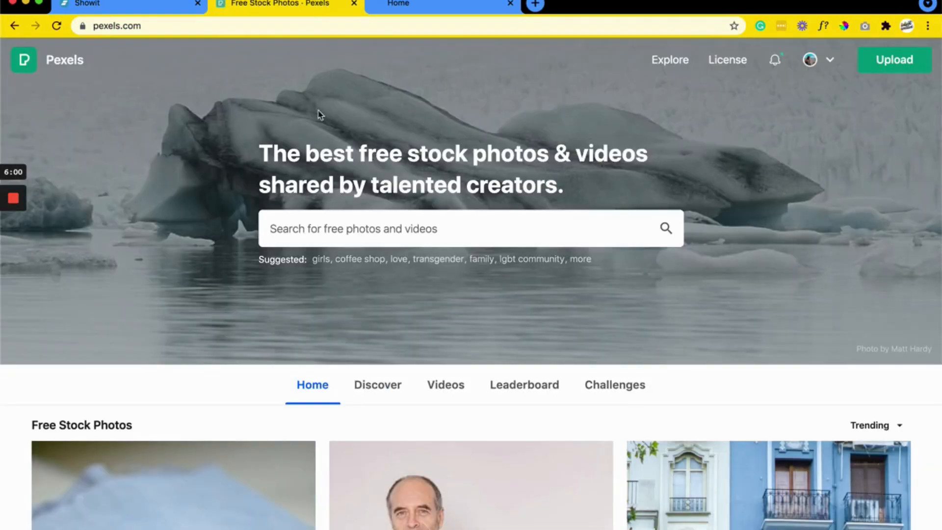
- Search Pexels for "beach" and limit the results to videos
click(318, 232)
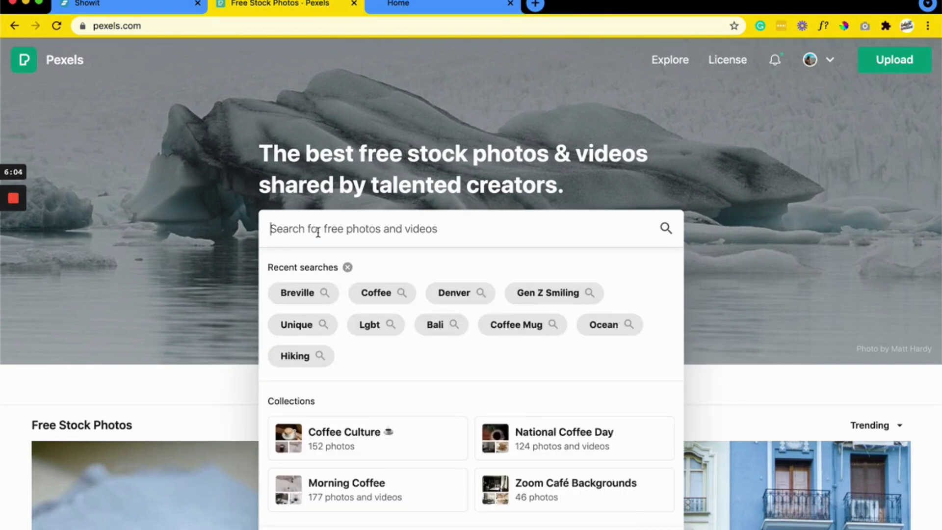
text(beach)
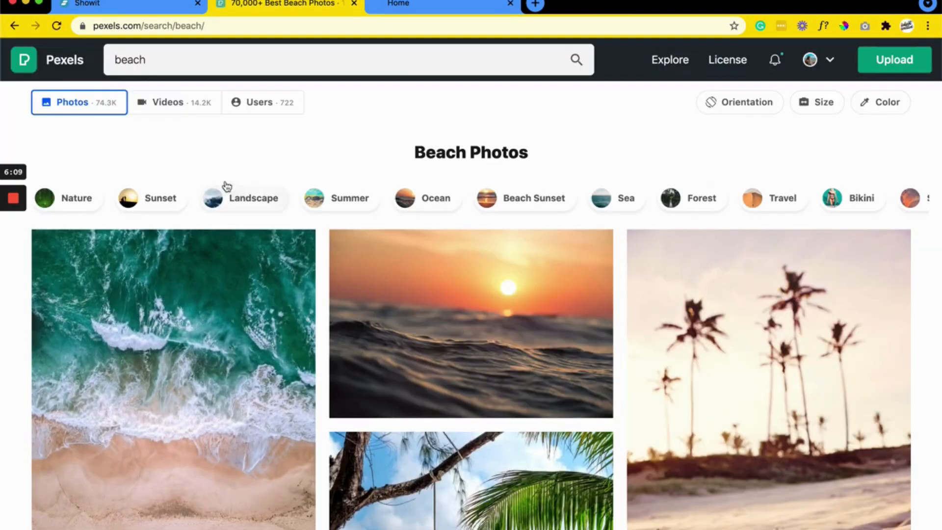
click(176, 106)
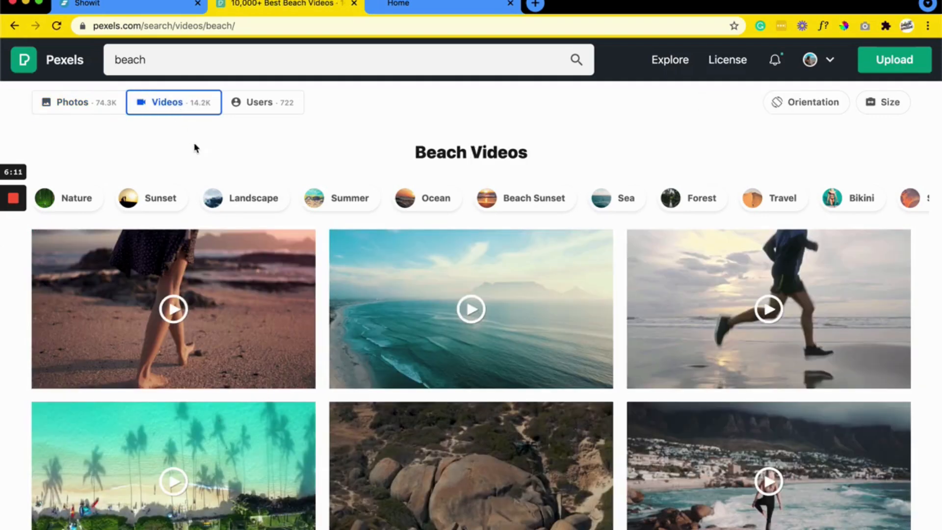
- Download the free drone video of a sea beach with palm shadows and return to the beach video results
scroll(192, 130, down, 3)
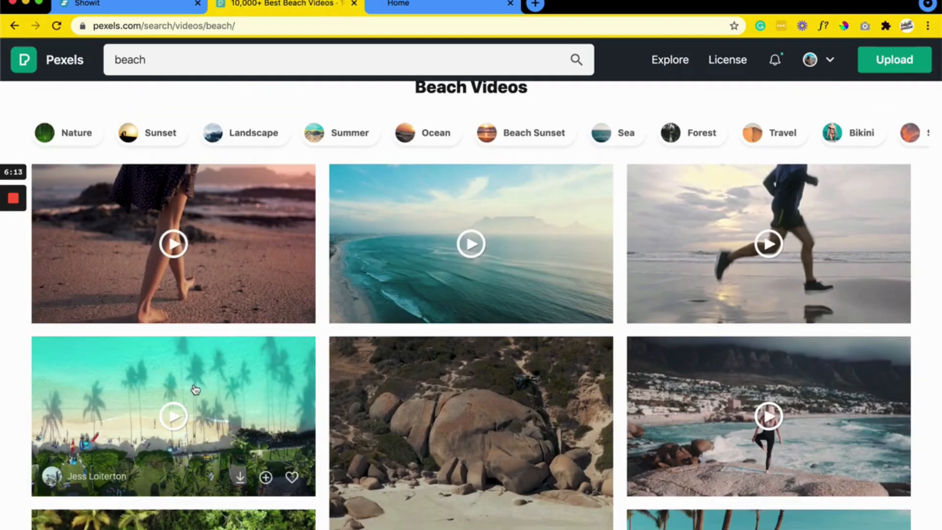
click(195, 388)
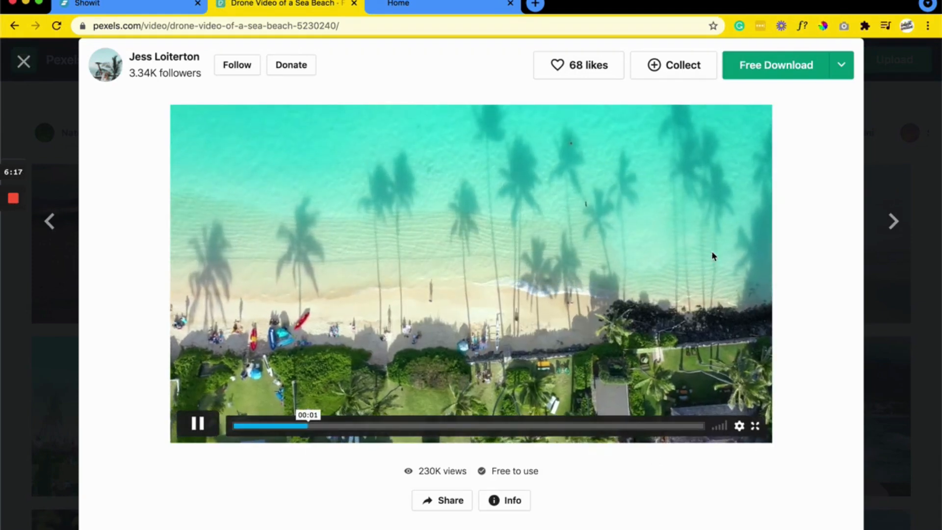
click(788, 65)
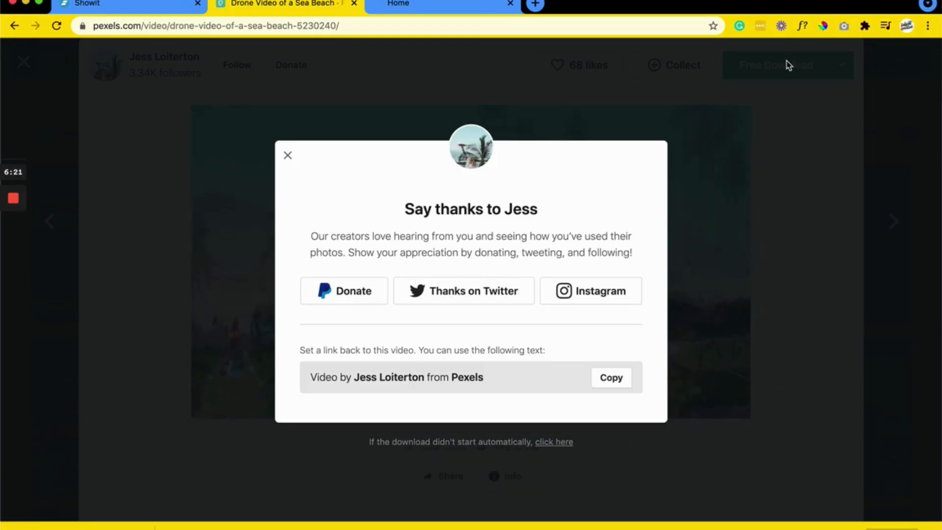
click(850, 111)
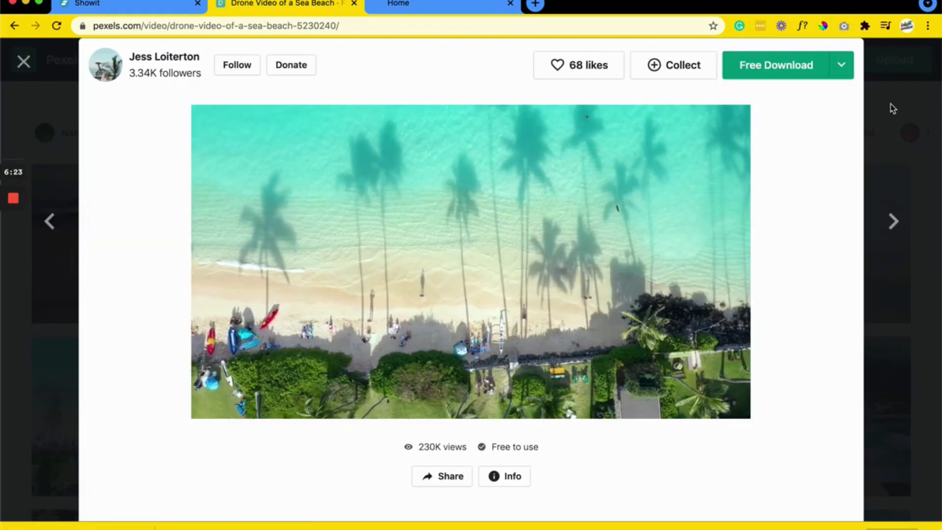
click(892, 109)
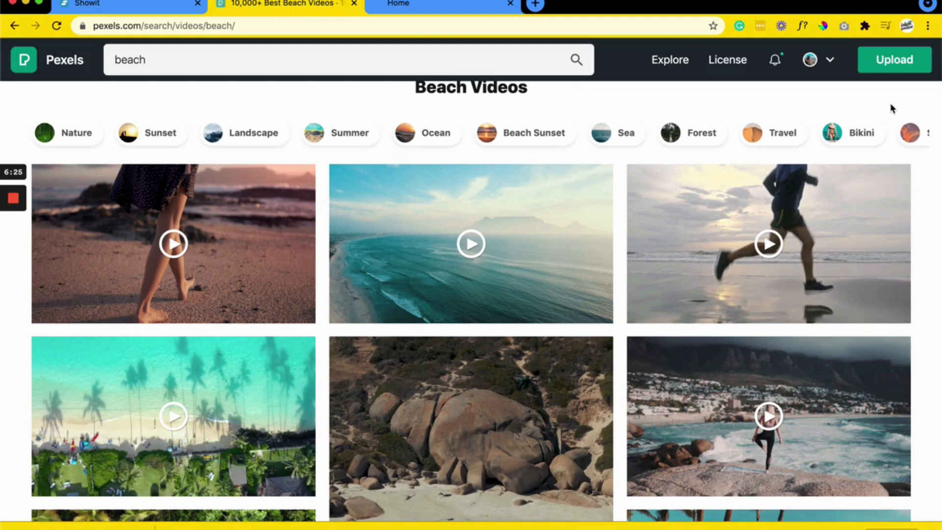
scroll(840, 229, up, 1)
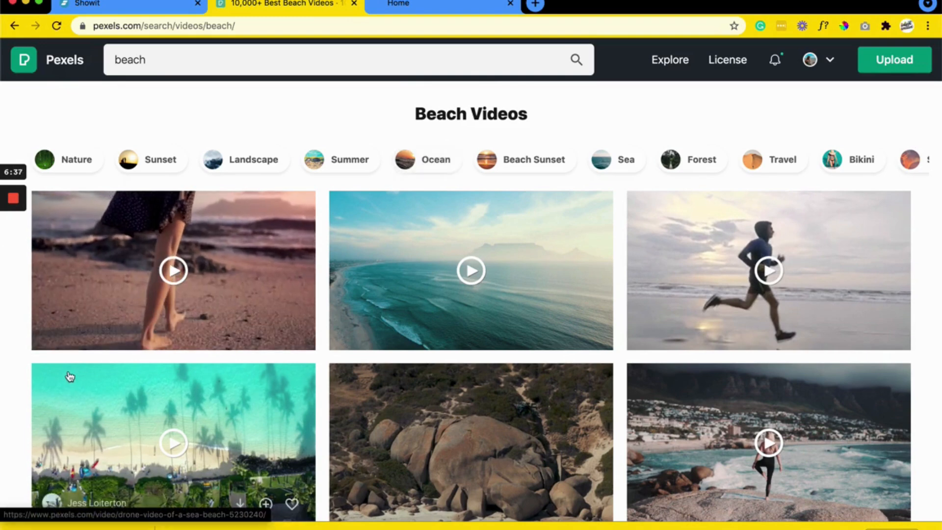
- Switch to Premiere Pro and start a new project
mouse_move(2, 386)
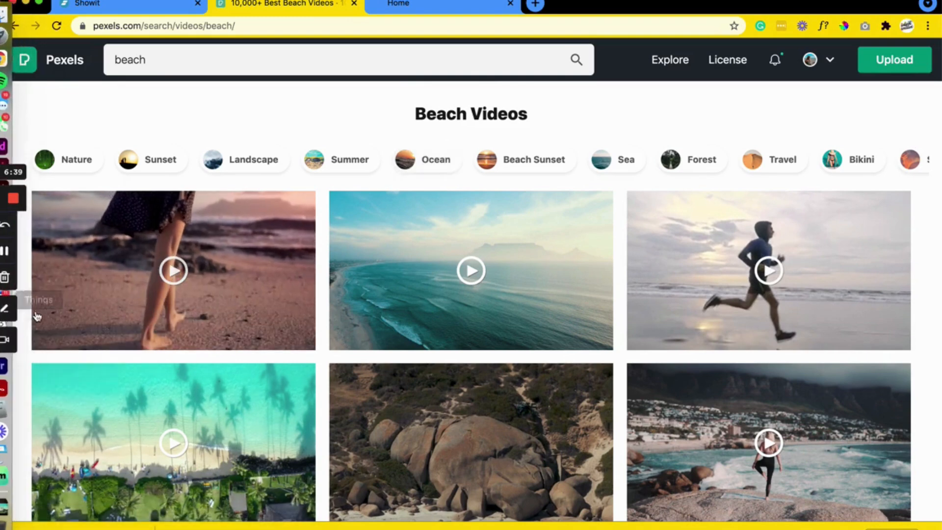
mouse_move(3, 404)
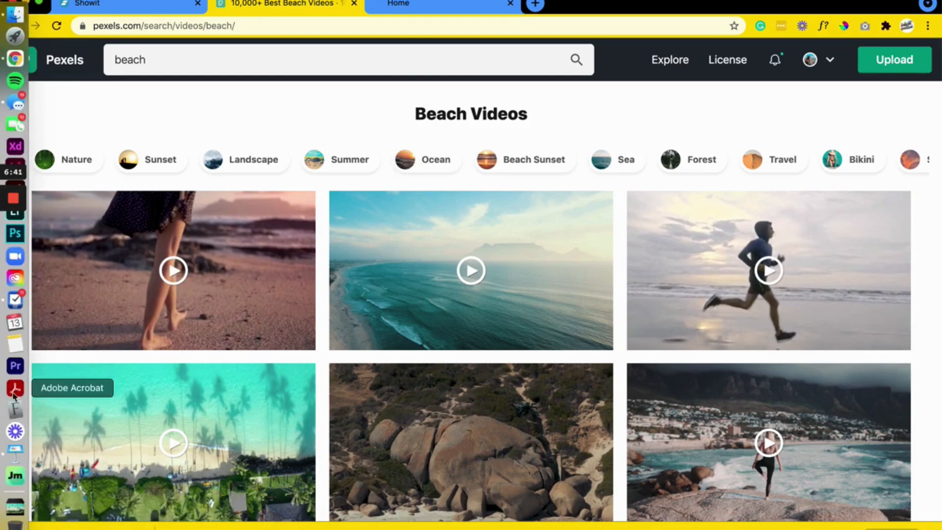
click(15, 365)
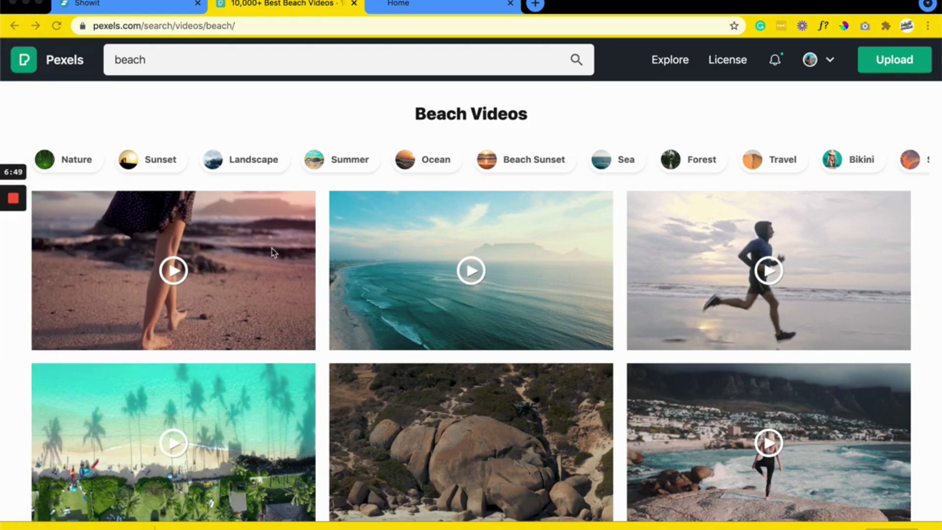
click(15, 368)
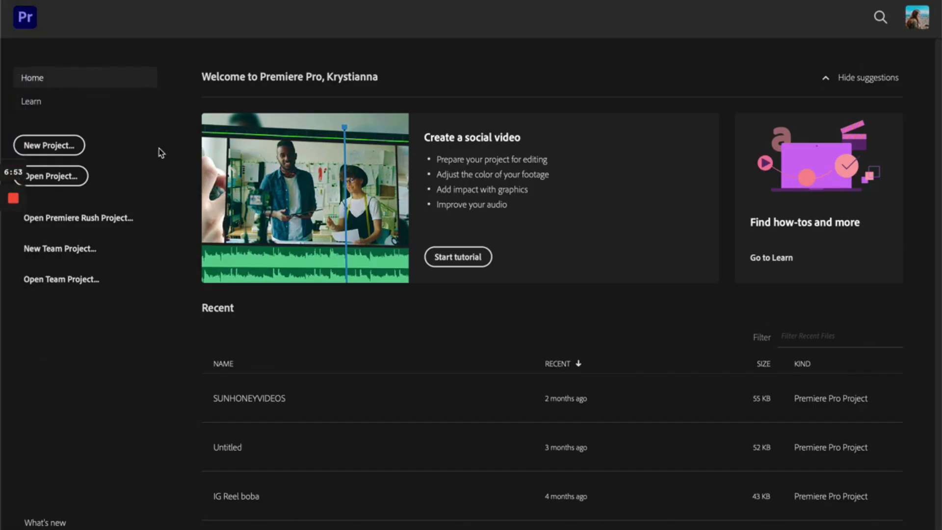
click(74, 145)
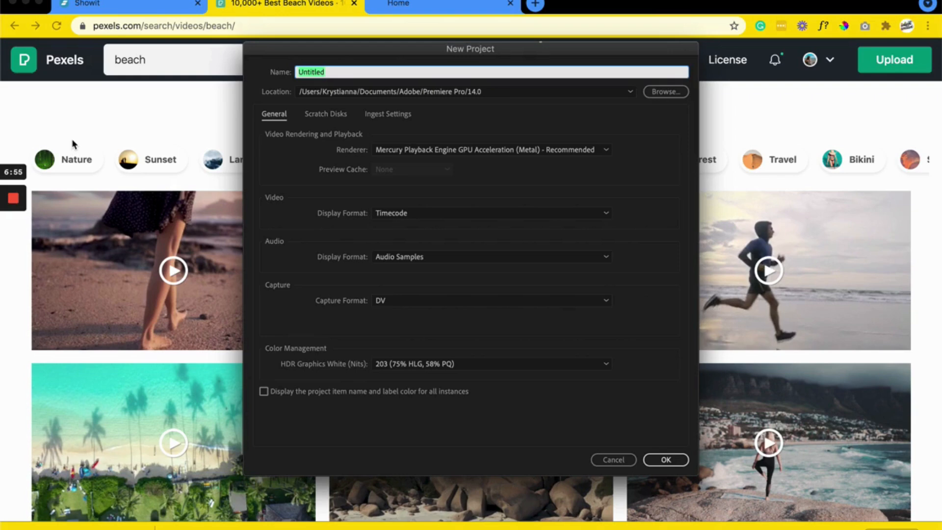
- Set the project location to the Downloads folder, name the project Beachy, and create it
click(609, 94)
click(622, 101)
click(651, 100)
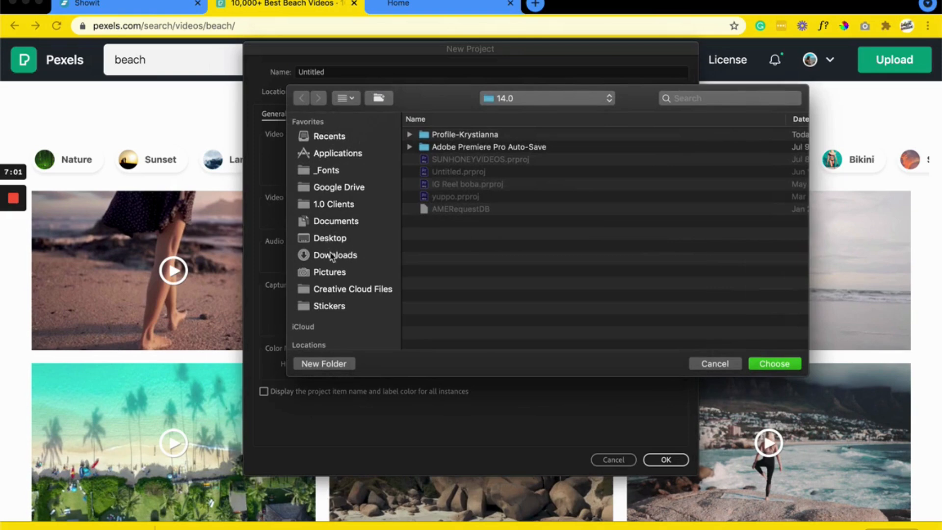
click(331, 255)
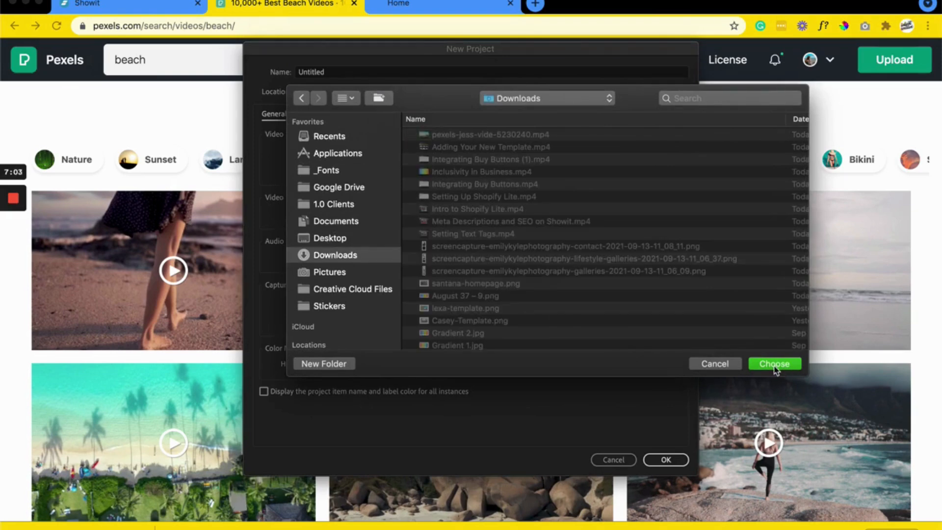
click(775, 368)
click(337, 74)
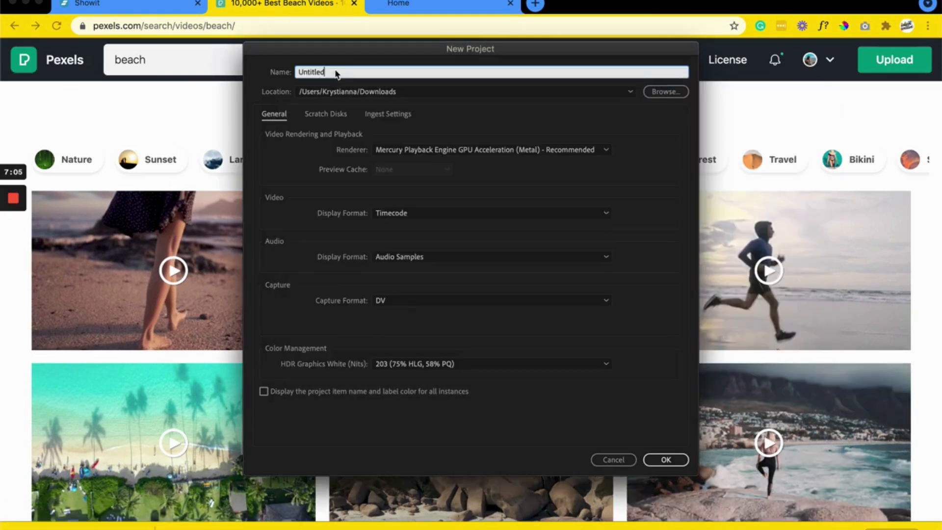
text(Beachy)
click(677, 460)
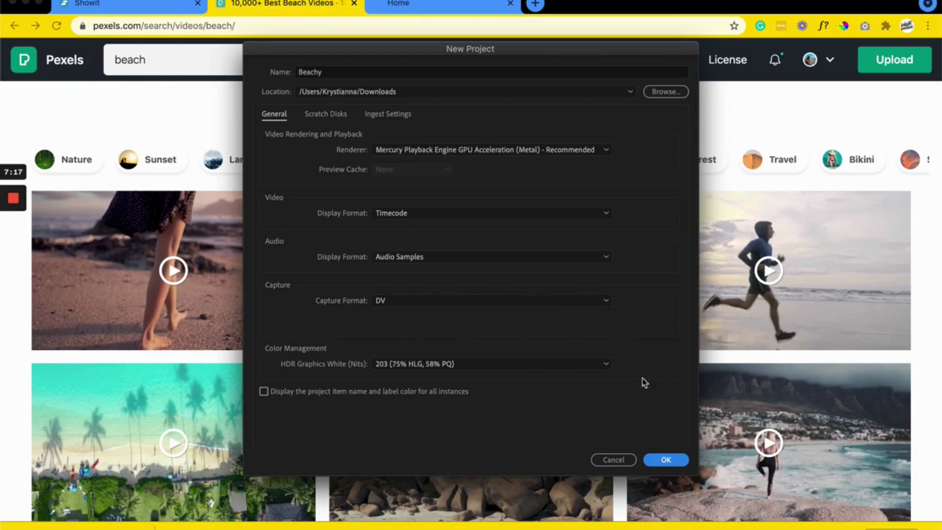
- Import the downloaded Pexels beach video from the Downloads folder into the Beachy project
mouse_move(2, 240)
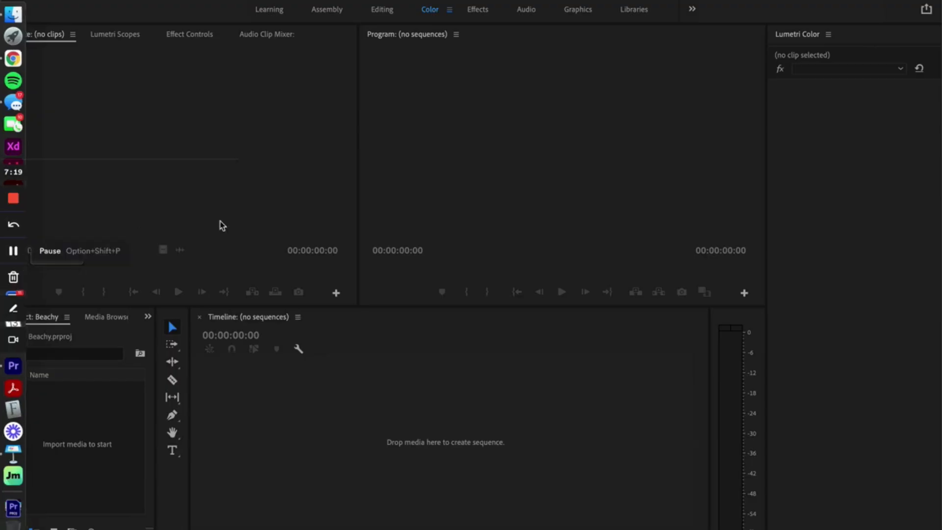
click(308, 176)
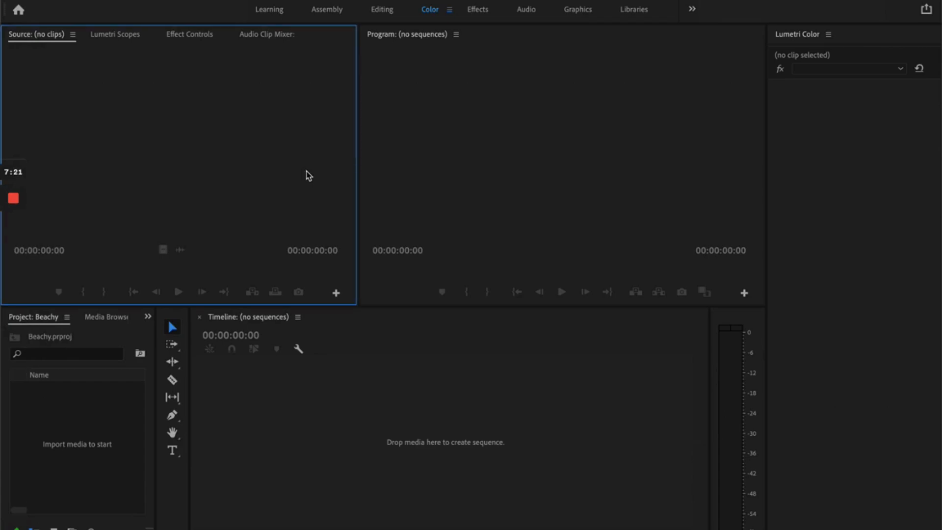
click(534, 216)
click(439, 380)
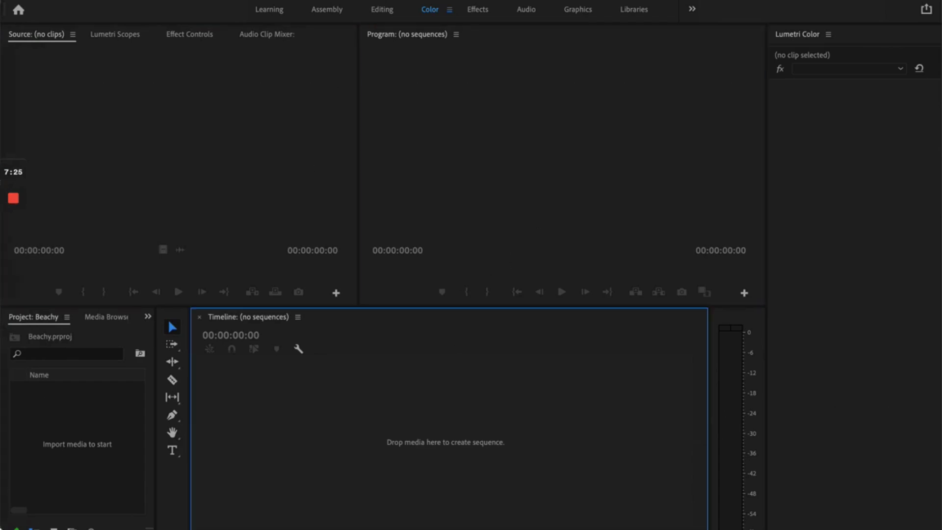
click(15, 506)
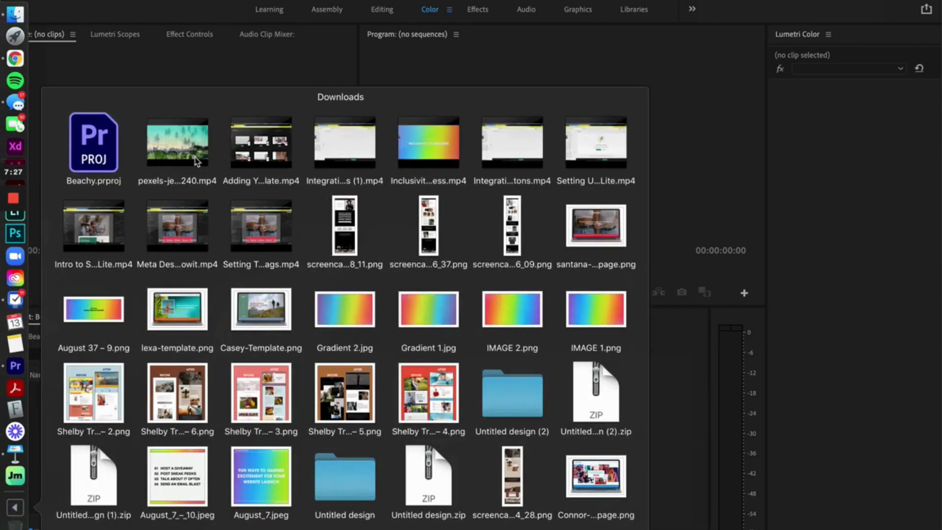
drag(180, 153, 96, 441)
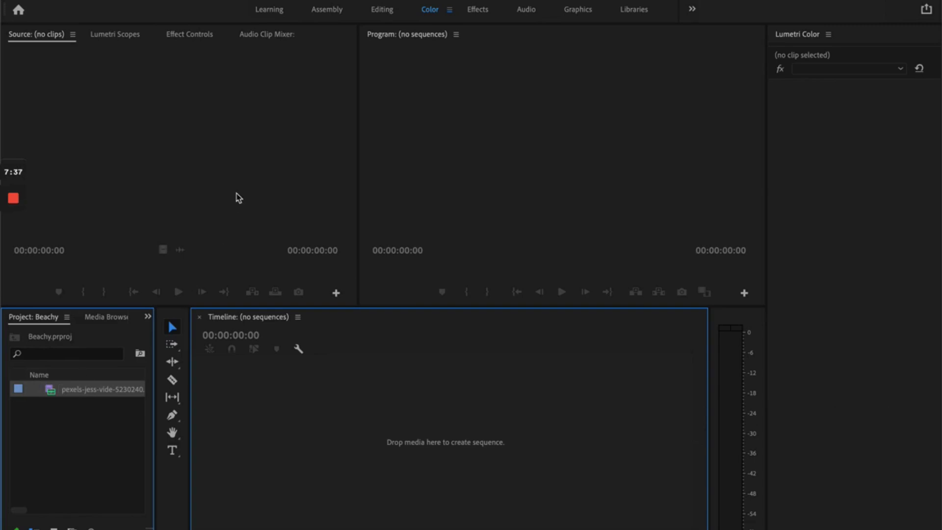
- Open the beach clip in the Source monitor and place only its video in the empty timeline as a new sequence
click(52, 425)
double_click(97, 391)
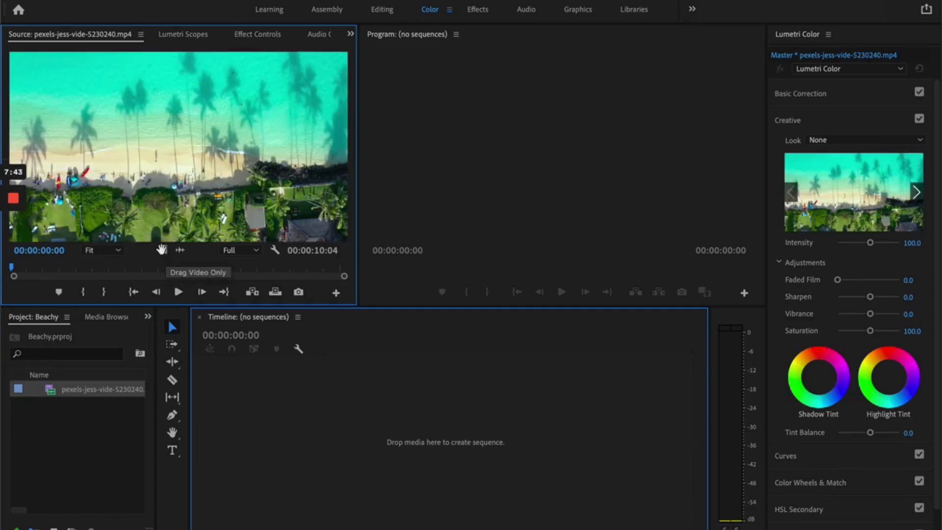
drag(162, 250, 172, 266)
drag(198, 320, 275, 436)
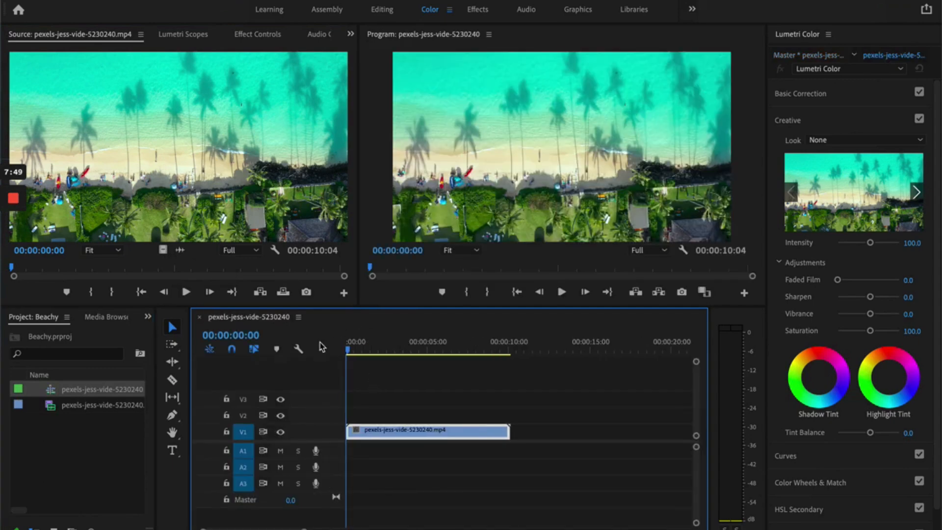
- Scrub through the beach sequence and play part of it to review the footage
drag(347, 352, 413, 351)
click(562, 292)
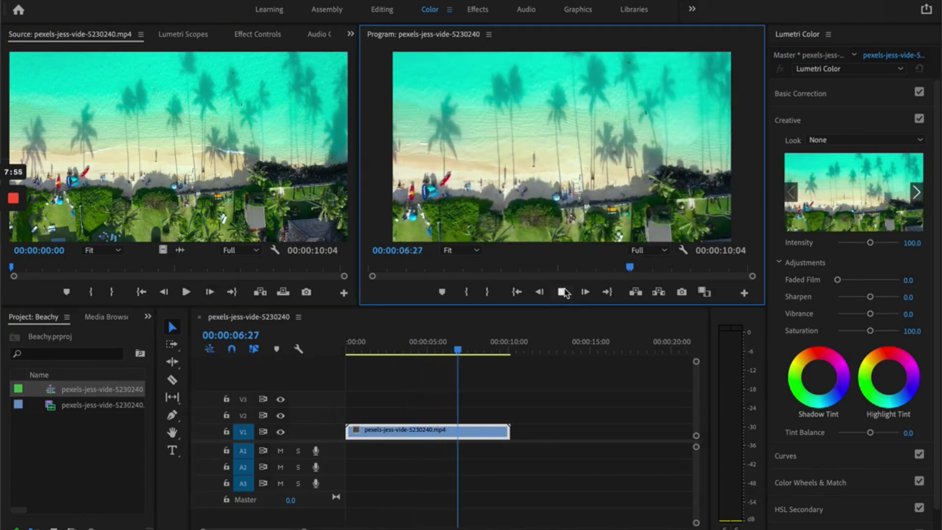
click(562, 295)
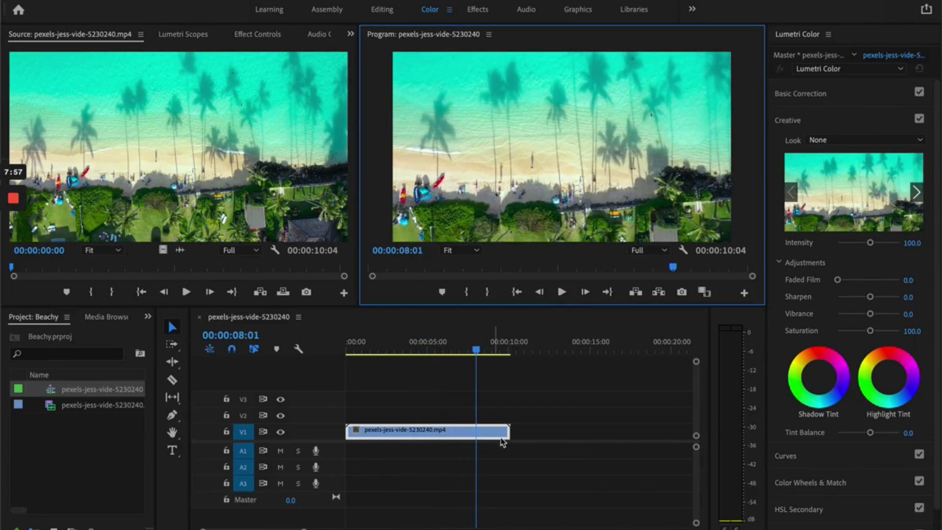
- Trim the end of the beach clip to a duration of about 00:00:05:14 and play the sequence from its start
drag(504, 430, 433, 441)
drag(479, 351, 347, 352)
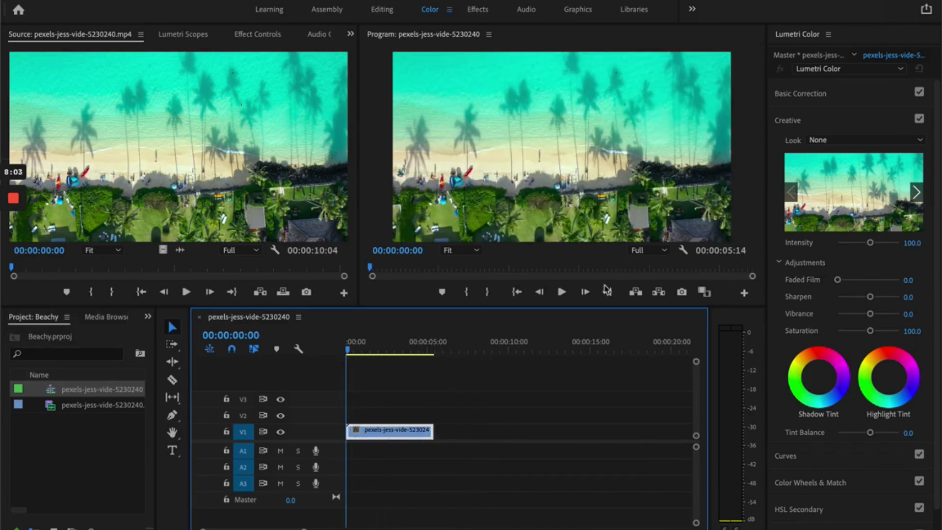
click(559, 292)
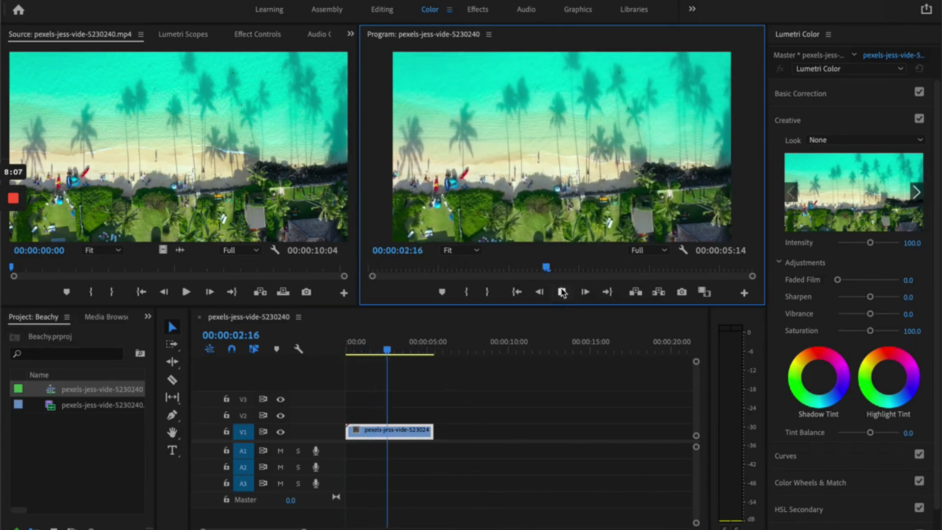
click(561, 292)
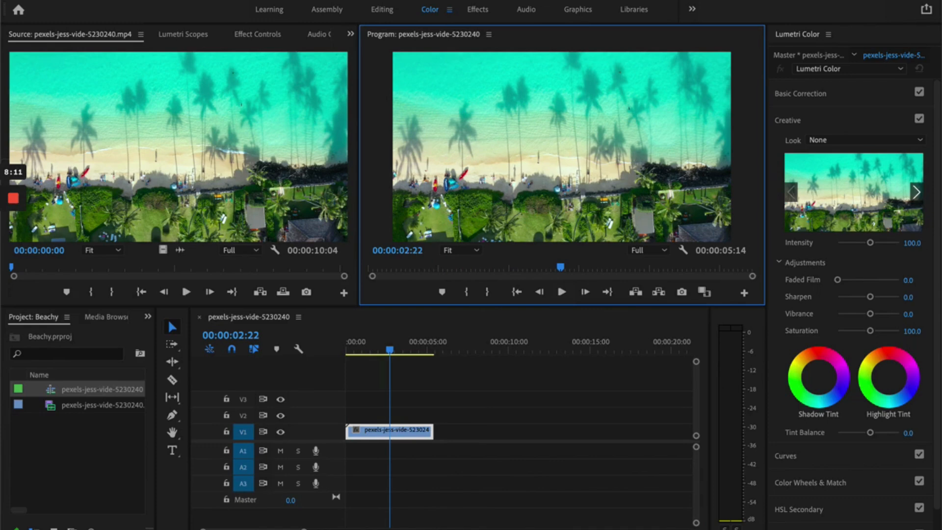
- Open the media export settings for the sequence and set the output file to "beachy test" in the Downloads folder
click(110, 1)
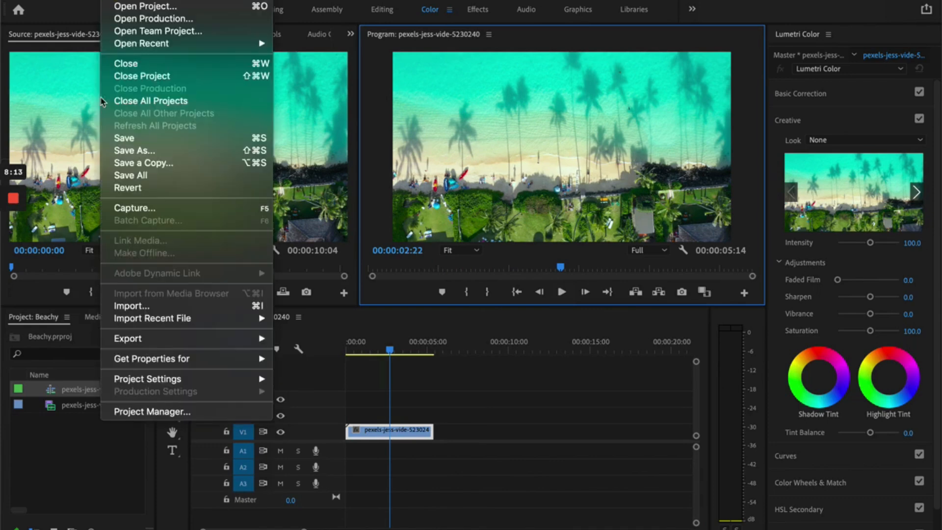
mouse_move(172, 338)
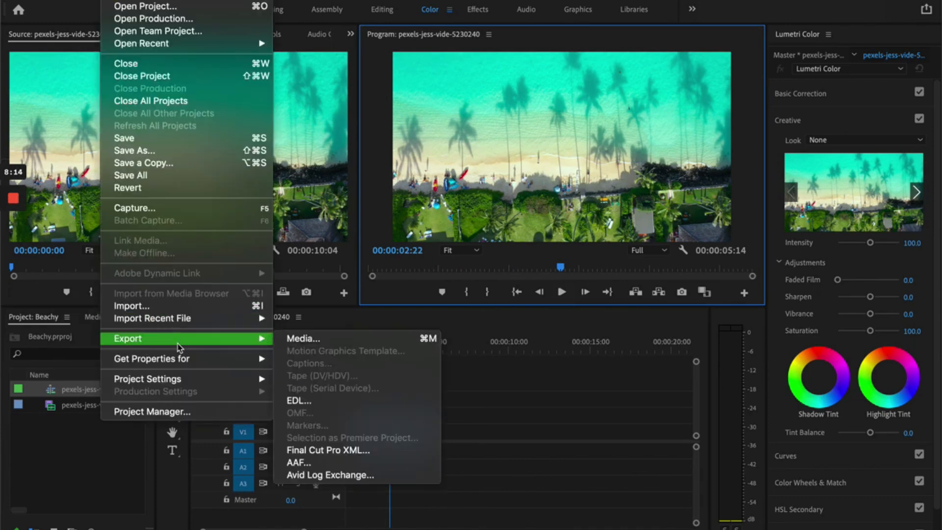
click(327, 338)
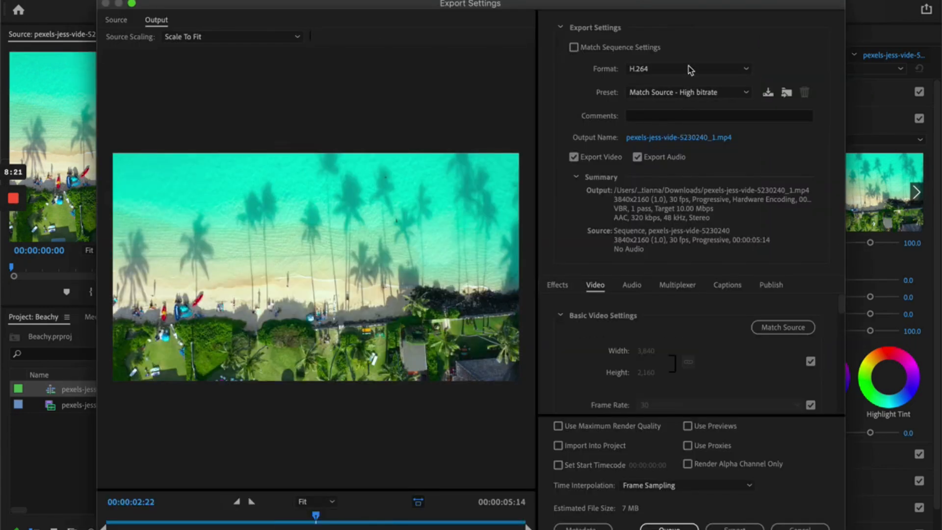
click(683, 141)
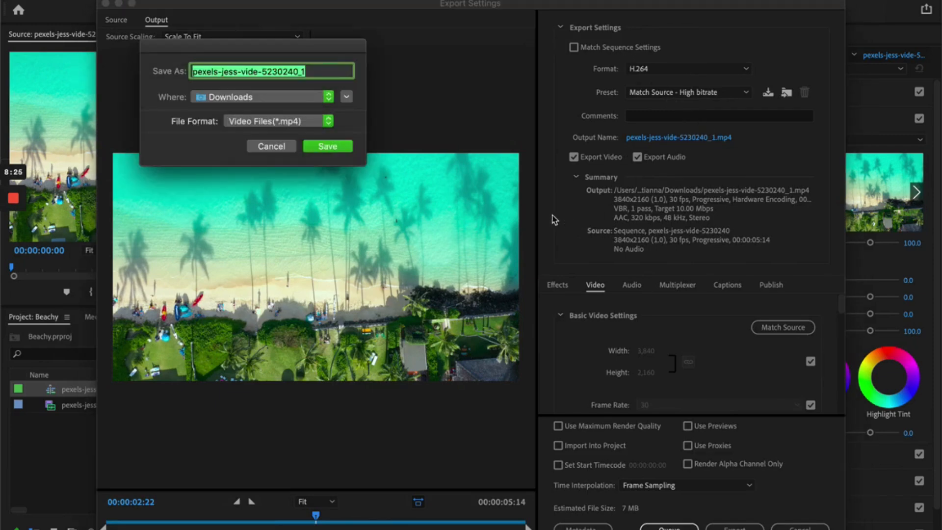
text(beachy test)
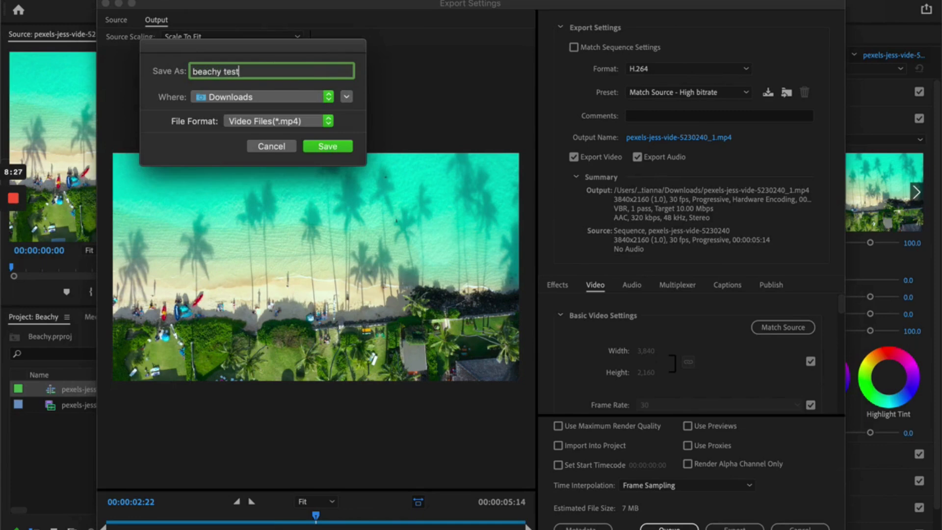
click(325, 149)
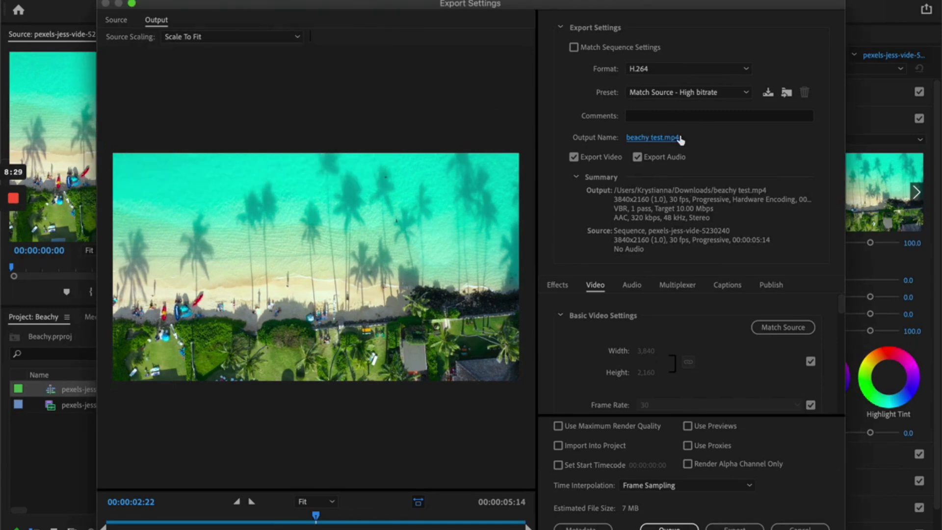
- Exclude audio from the export and set the target bitrate to 8 Mbps
click(637, 157)
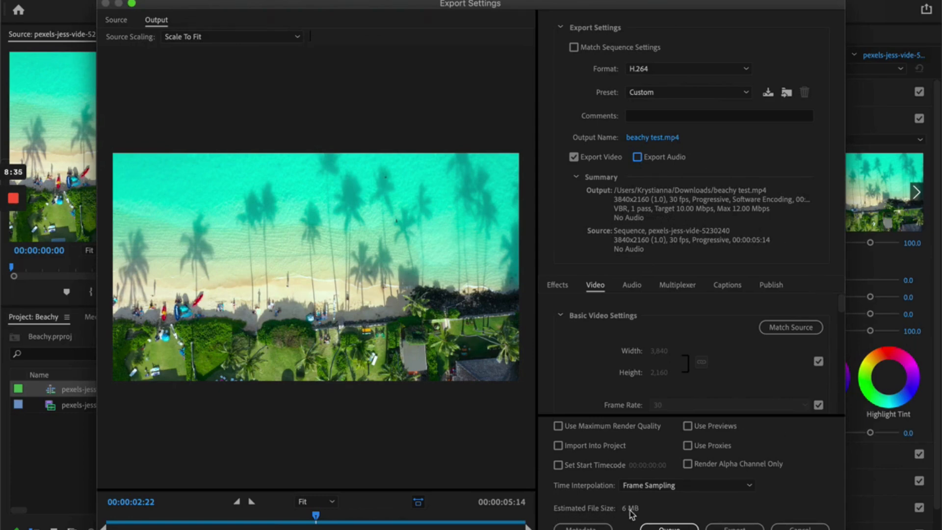
scroll(844, 343, down, 1)
scroll(844, 343, down, 10)
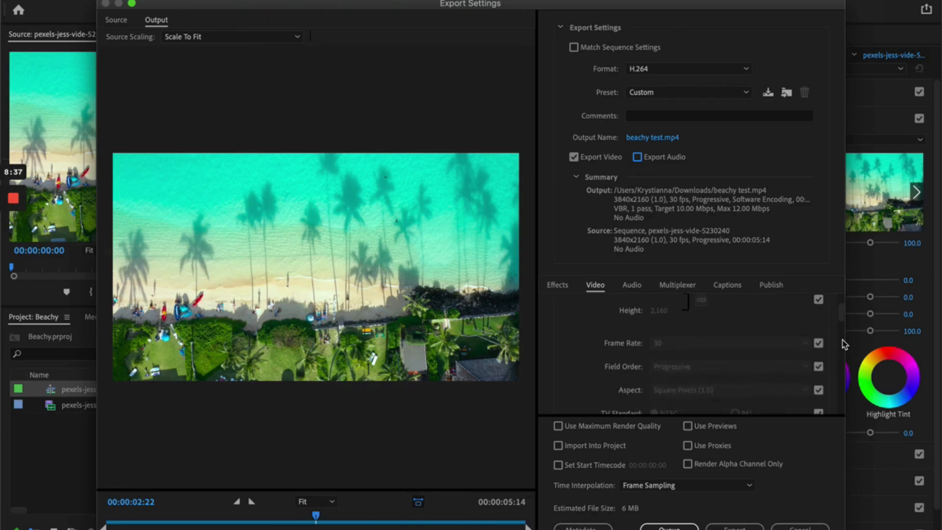
scroll(843, 343, down, 10)
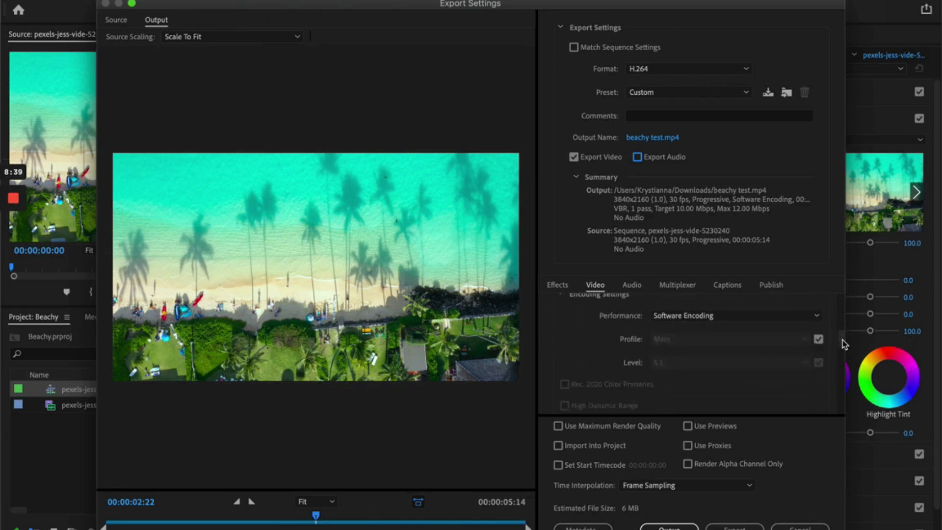
scroll(844, 344, up, 6)
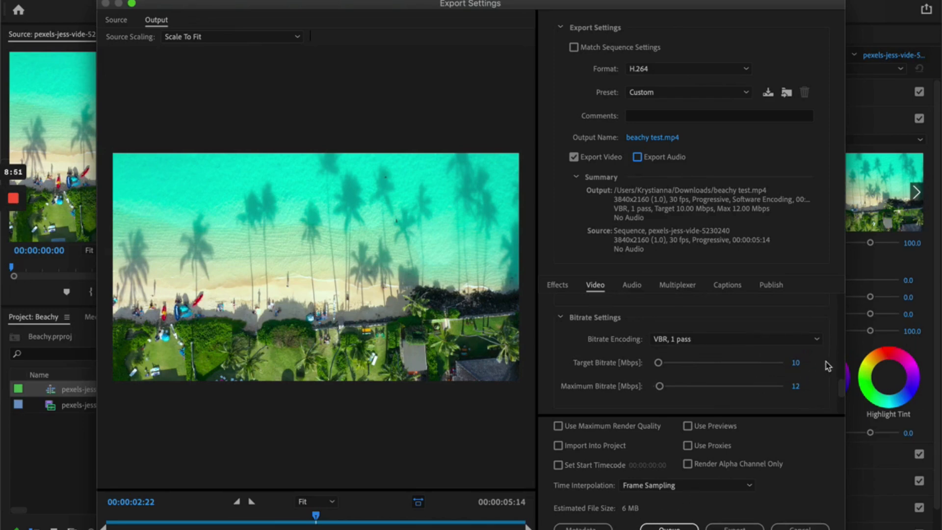
click(797, 364)
text(8)
key(Return)
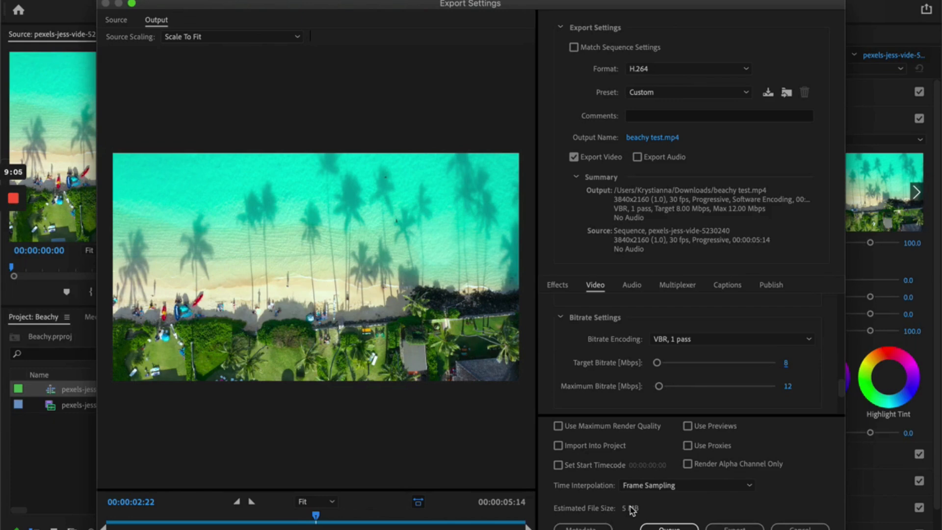
- Export the beach video and switch back to the Pexels results in Google Chrome
click(734, 527)
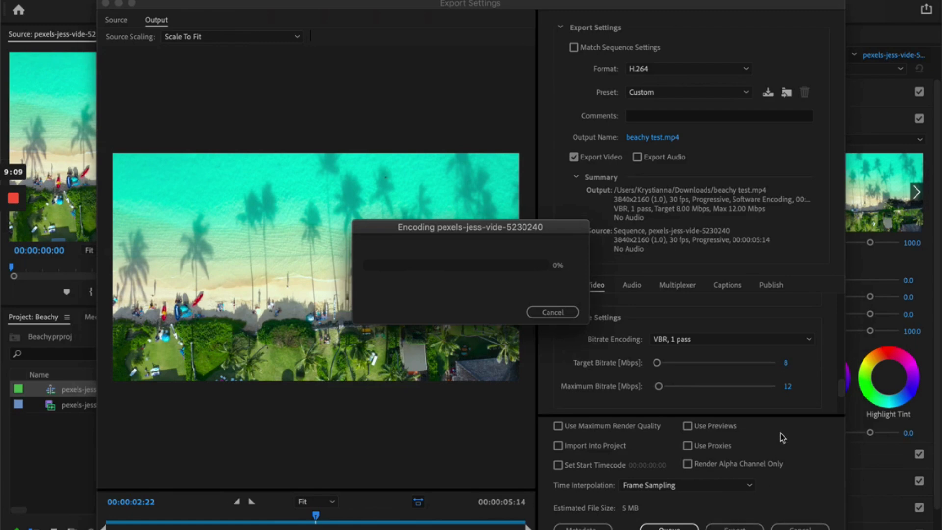
mouse_move(1, 339)
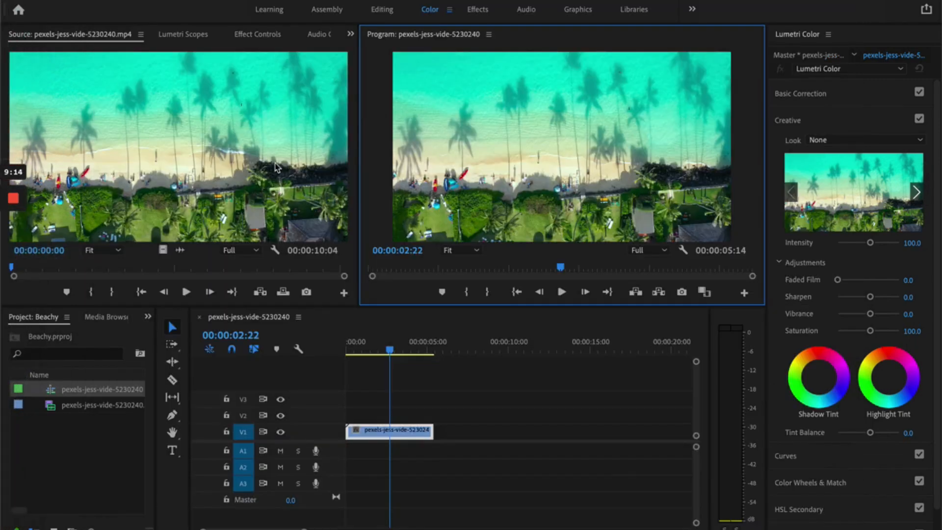
click(5, 66)
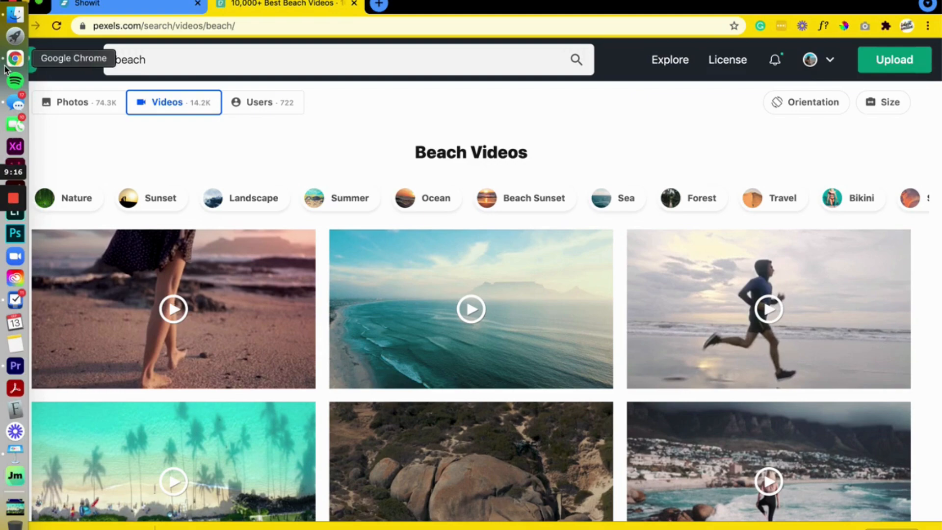
- Switch to the Showit tab and open the video selection for the Hero canvas's desktop background
click(167, 9)
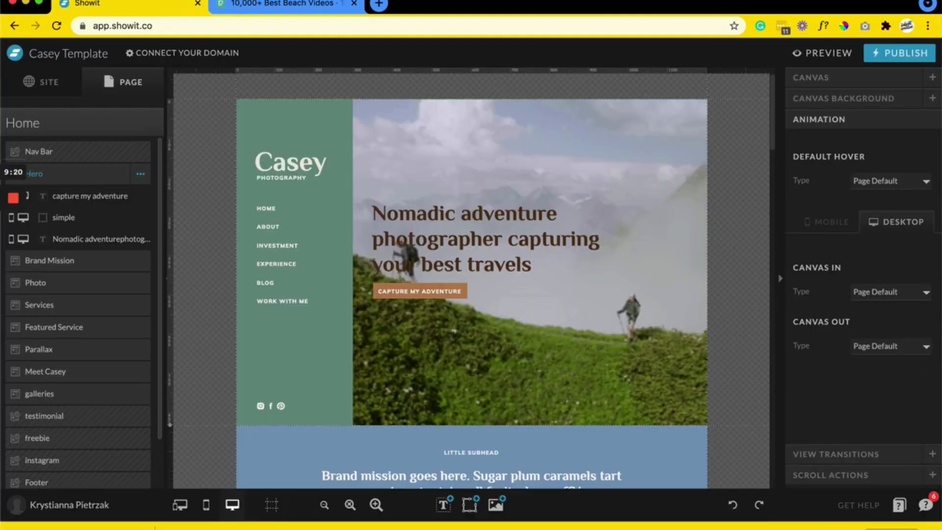
click(927, 527)
click(641, 145)
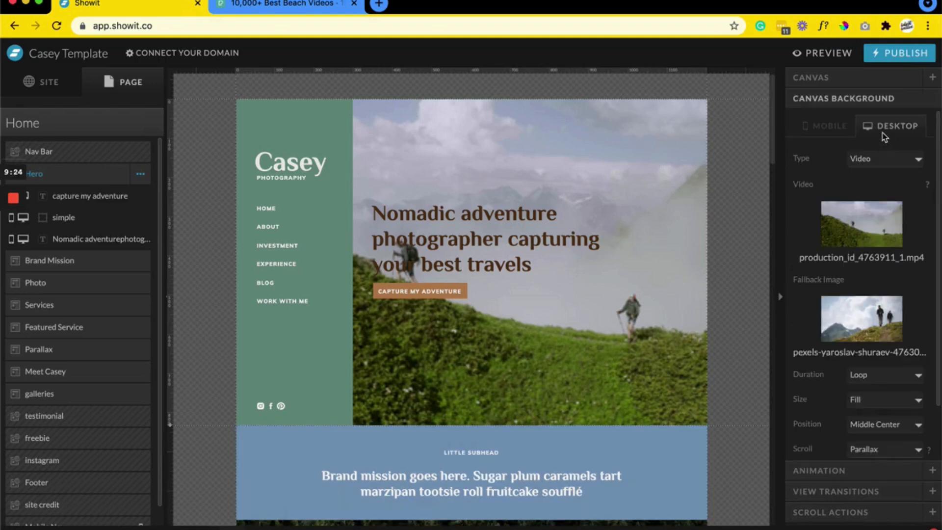
click(869, 161)
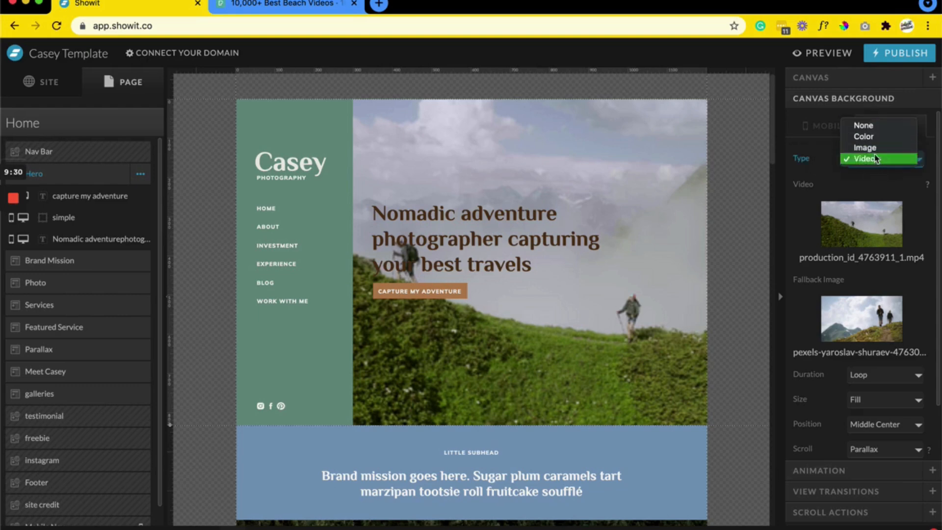
click(811, 183)
click(841, 228)
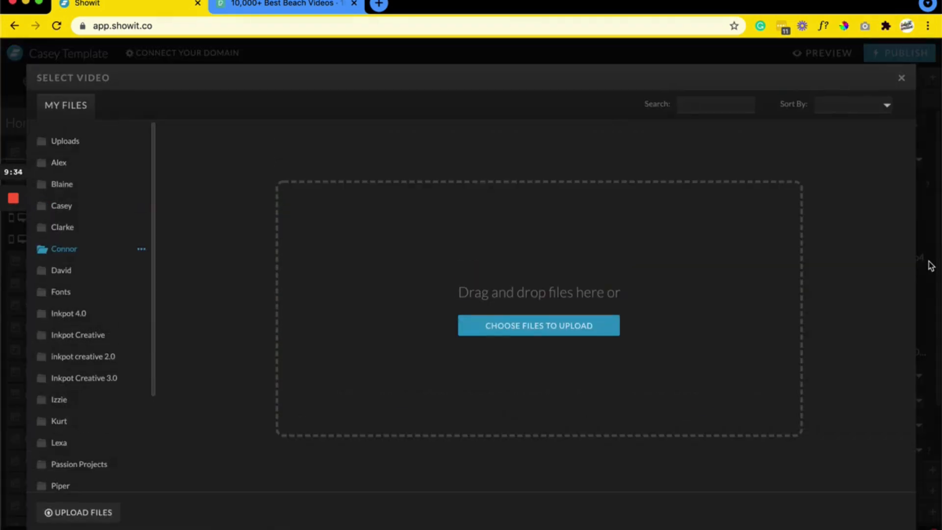
- Upload beachy test.mp4 from Downloads into the Uploads folder and set it as the Hero canvas's background video
click(116, 147)
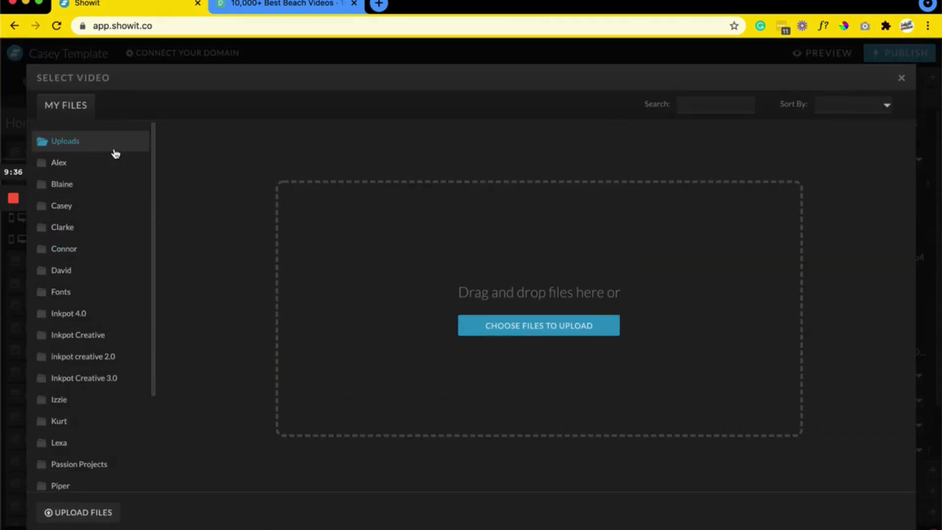
click(5, 509)
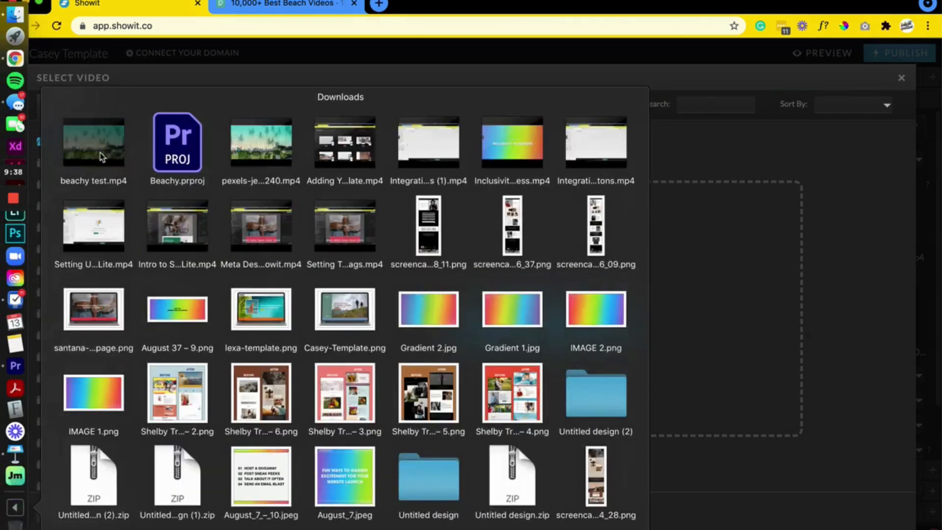
drag(67, 265, 556, 390)
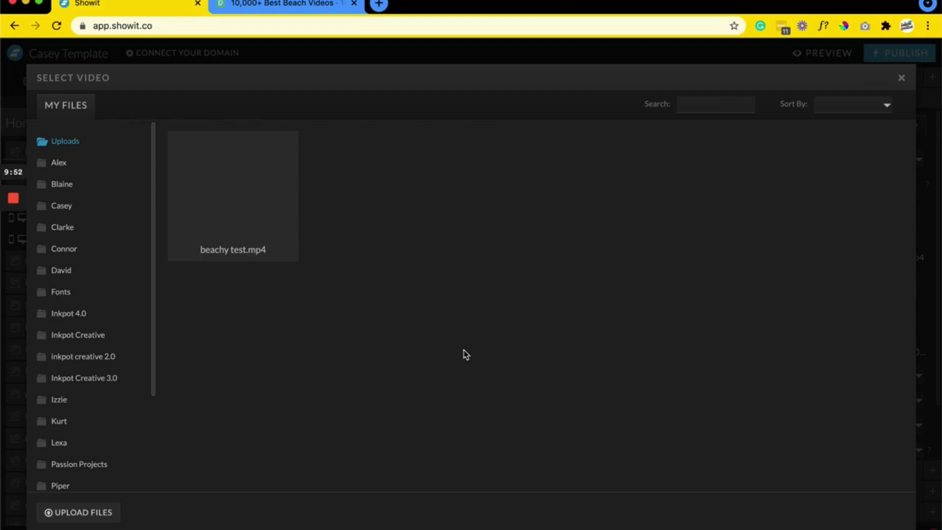
click(290, 246)
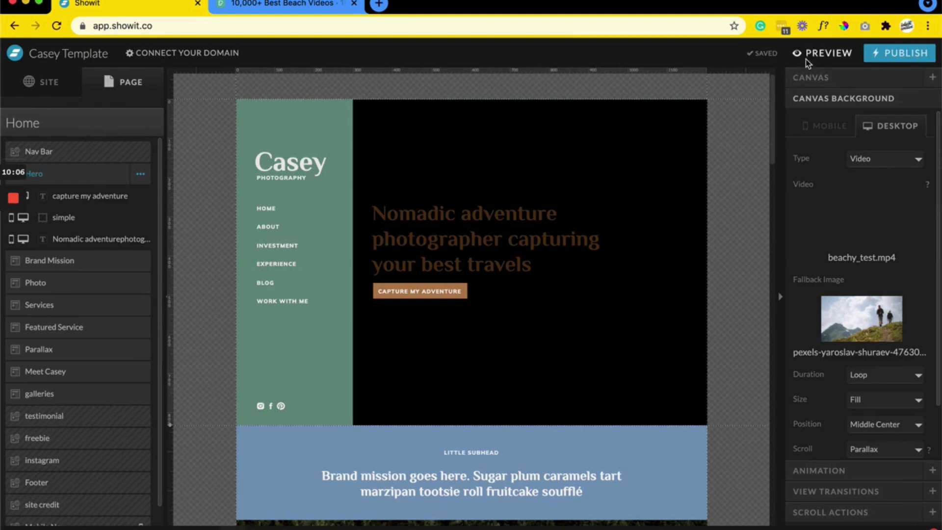
- Preview the site in its own browser tab and examine how the beach video plays in the hero section
click(824, 54)
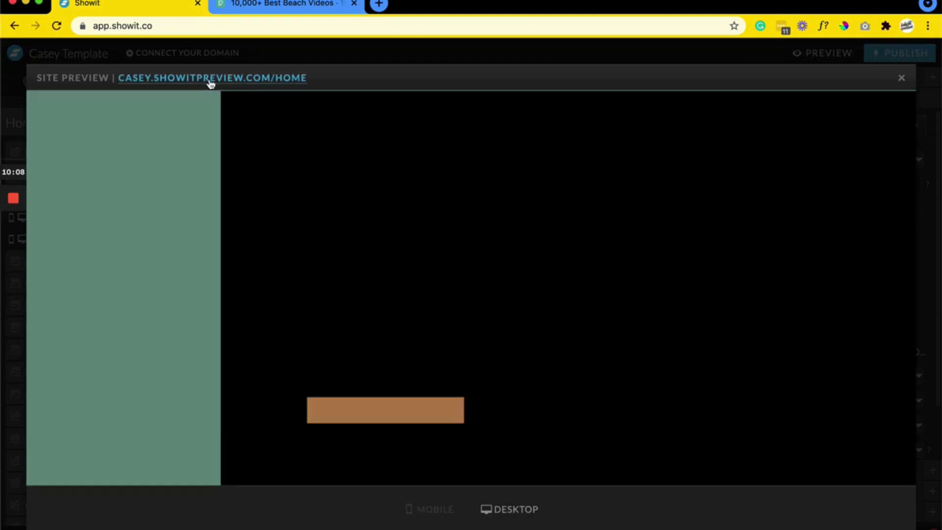
click(210, 79)
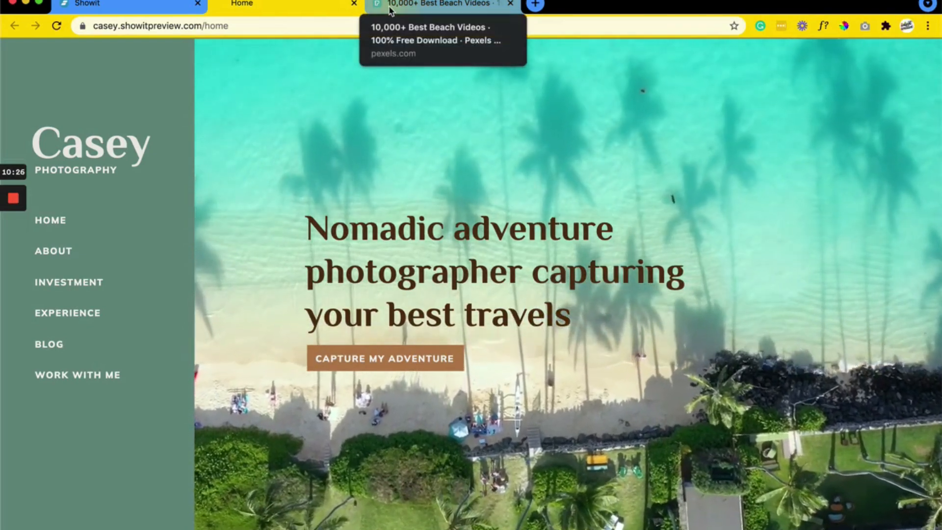
scroll(367, 255, down, 2)
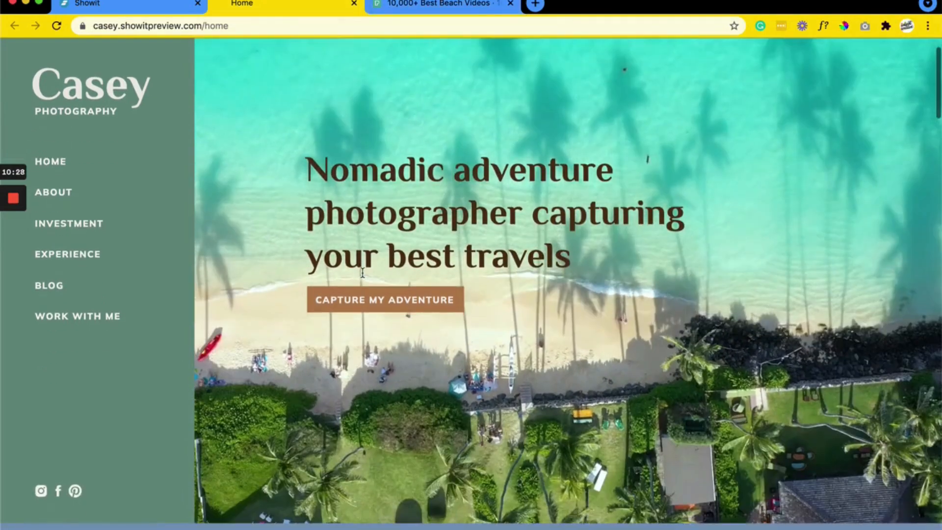
scroll(362, 272, down, 3)
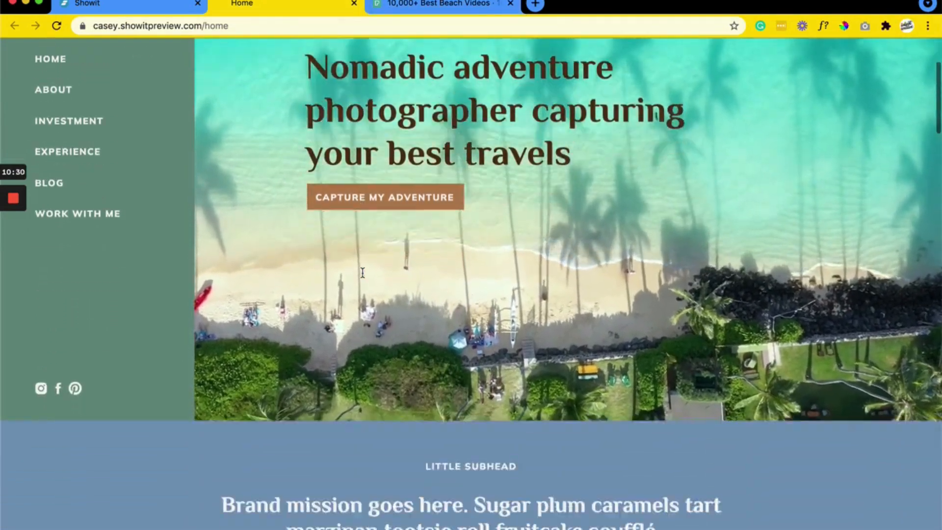
scroll(362, 273, up, 4)
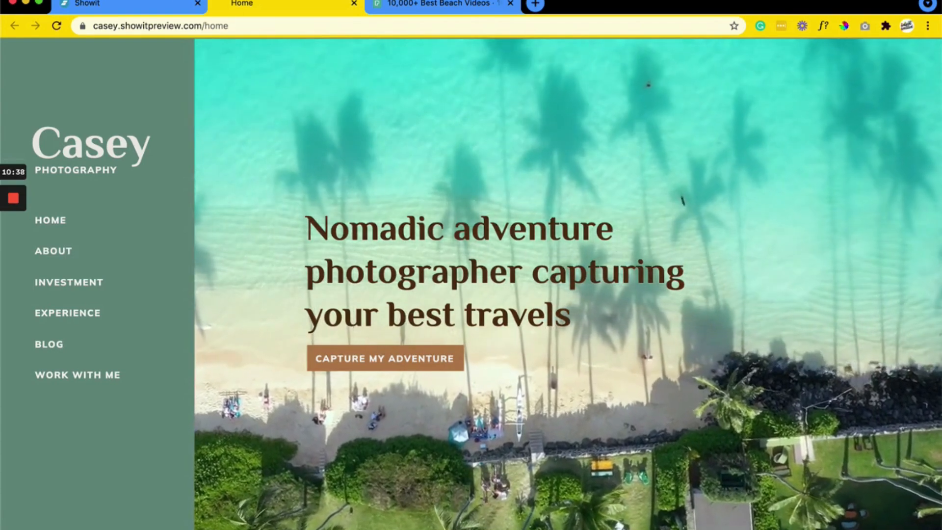
- Return to Showit, close the site preview and undo the Hero background video change
key(ctrl+shift+Tab)
click(478, 43)
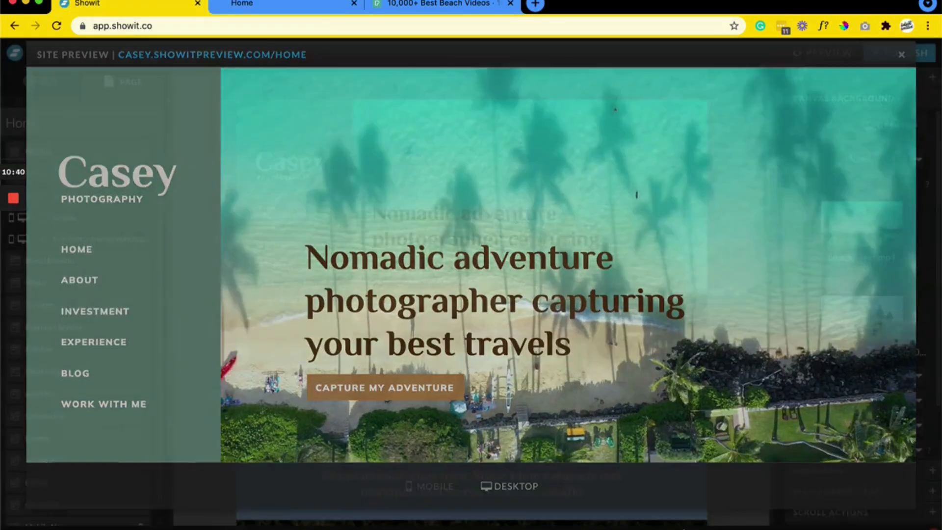
click(729, 528)
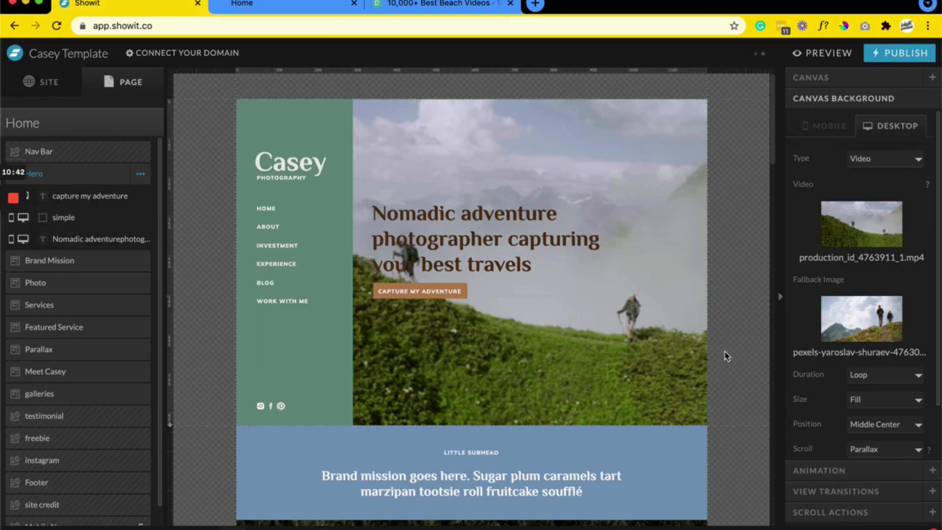
- Close the Pexels results and the site preview tabs, leaving only the Showit editor open
mouse_move(855, 305)
click(460, 6)
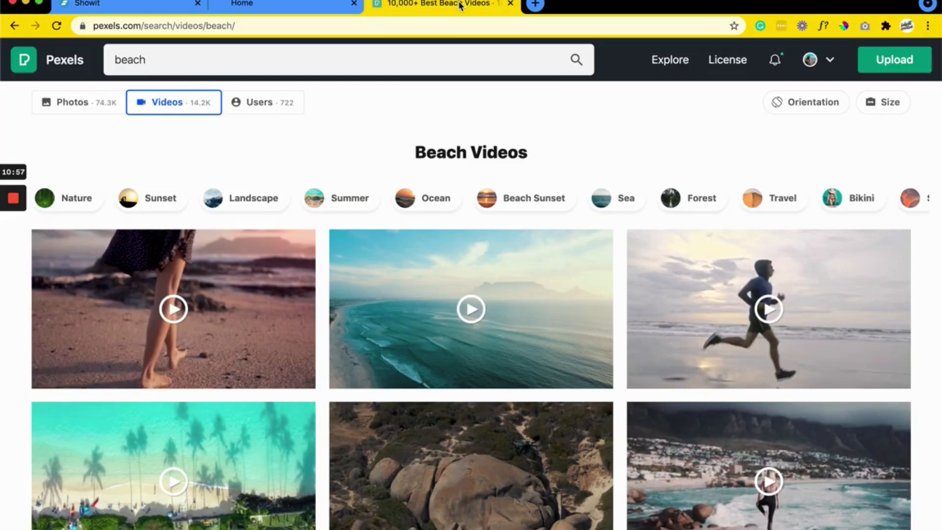
click(510, 4)
click(354, 3)
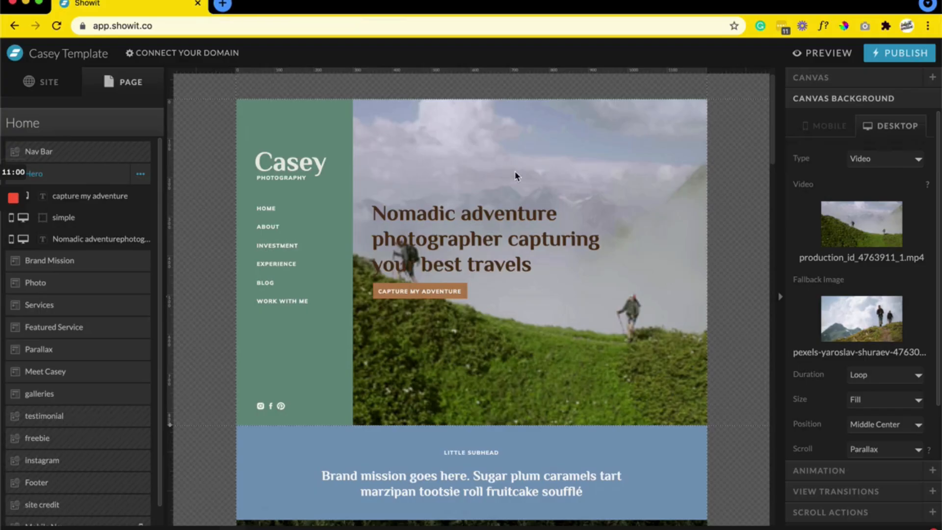
- Add a video element to the Hero canvas and check its video type options, keeping Vimeo
mouse_move(471, 520)
click(461, 497)
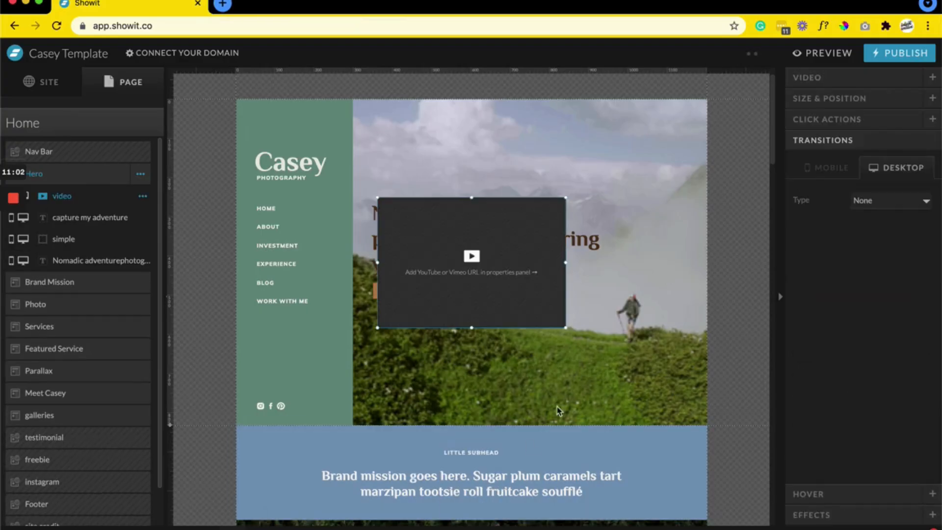
click(826, 78)
click(854, 106)
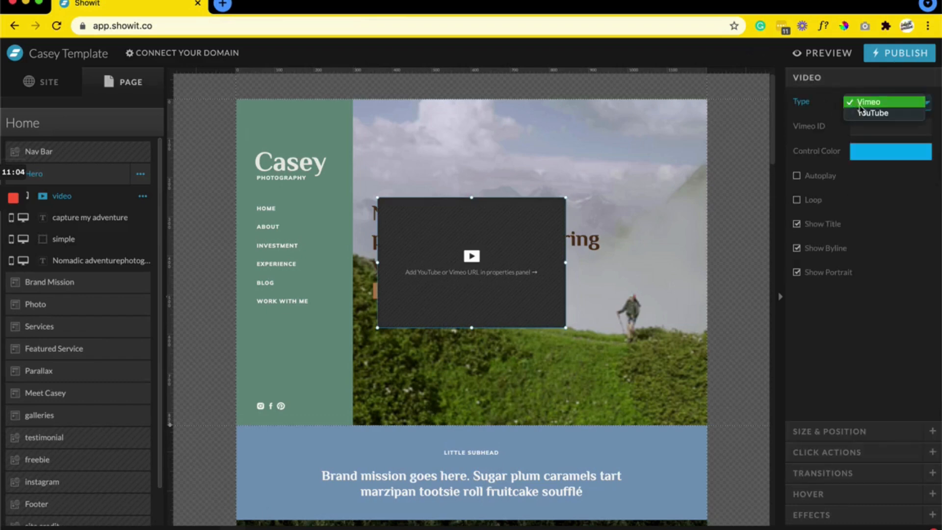
click(816, 119)
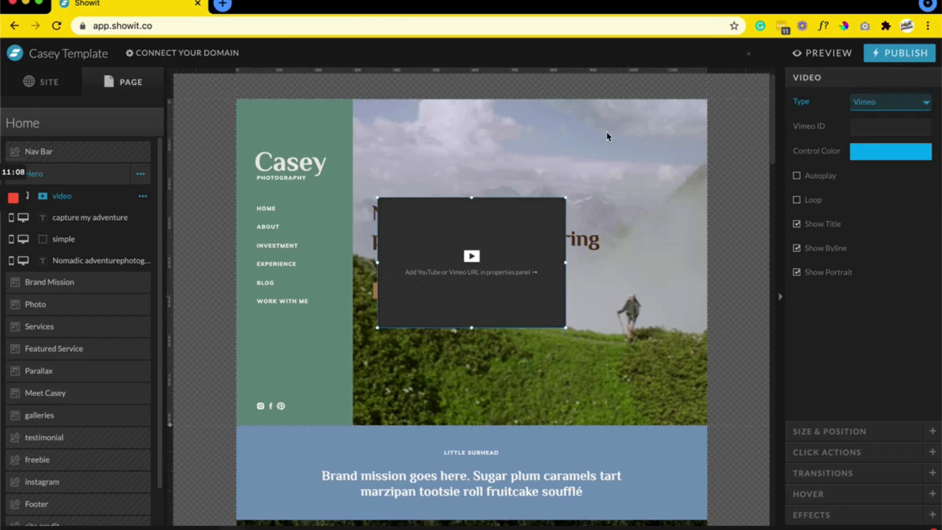
- Move the video element lower in the hero section and undo its placement and insertion
drag(545, 208, 613, 266)
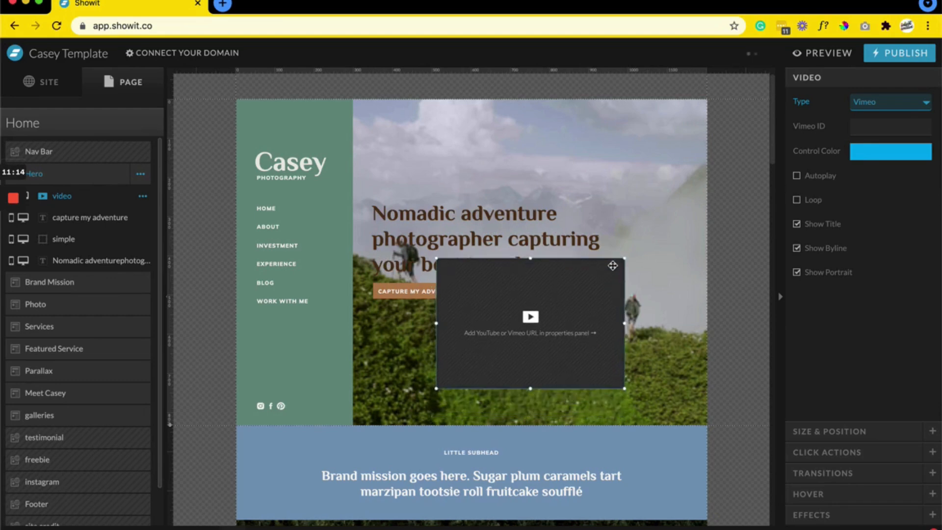
click(733, 528)
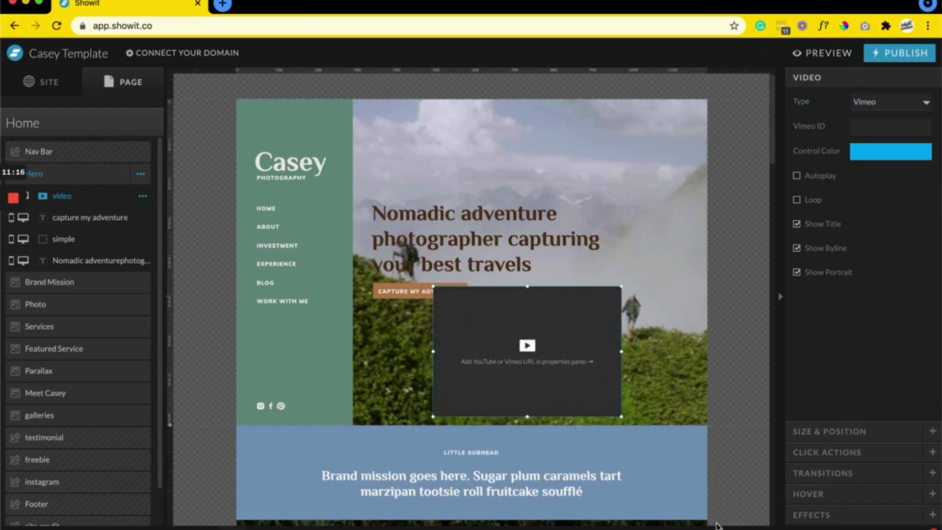
click(733, 527)
key(super+z)
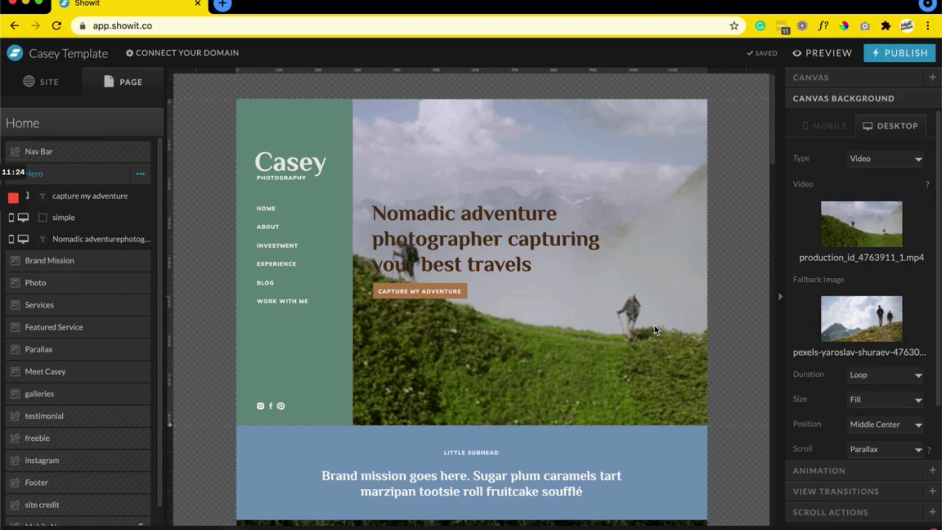
- Open the Inkpot Creative site from the site designs and select its Desktop Nav and Hero canvases
click(25, 527)
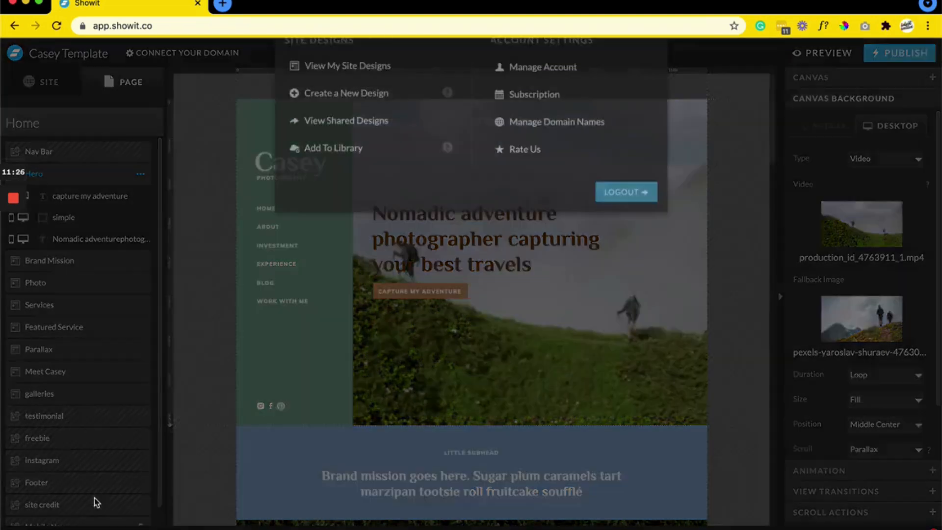
click(356, 130)
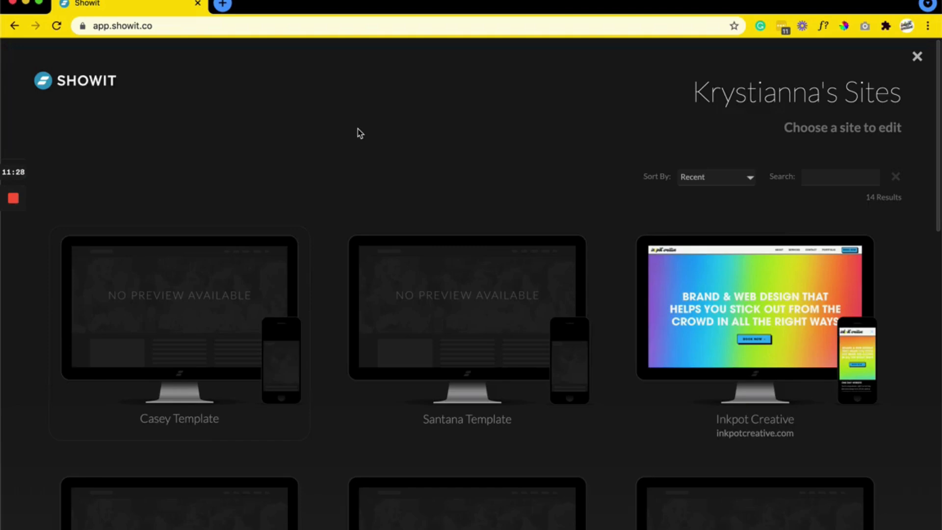
click(741, 308)
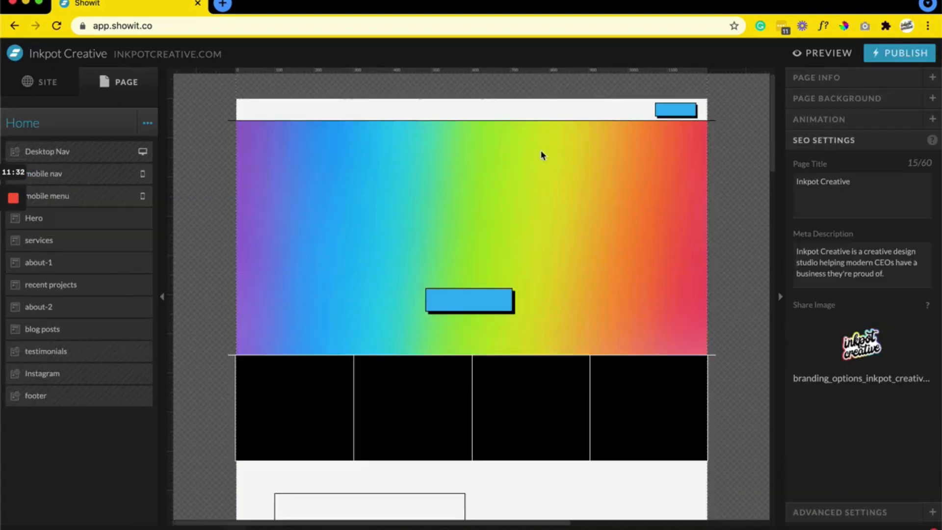
click(276, 119)
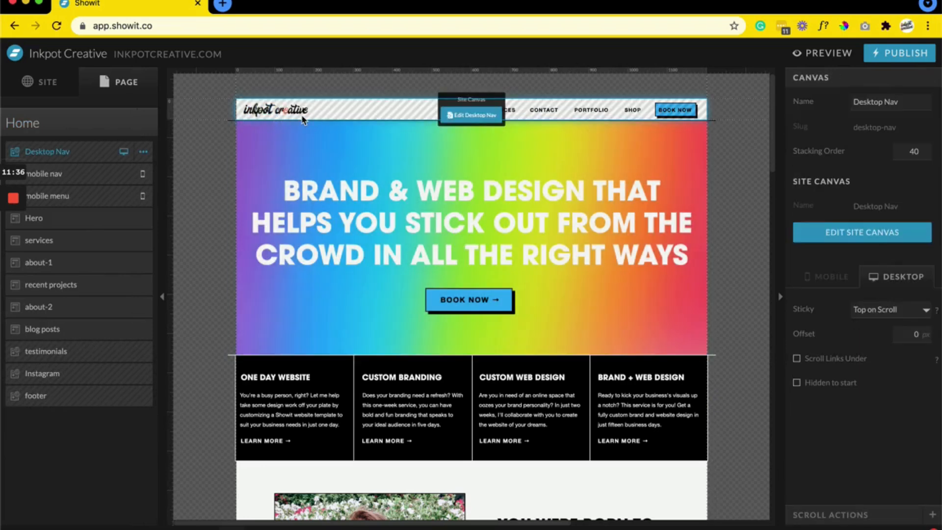
click(244, 264)
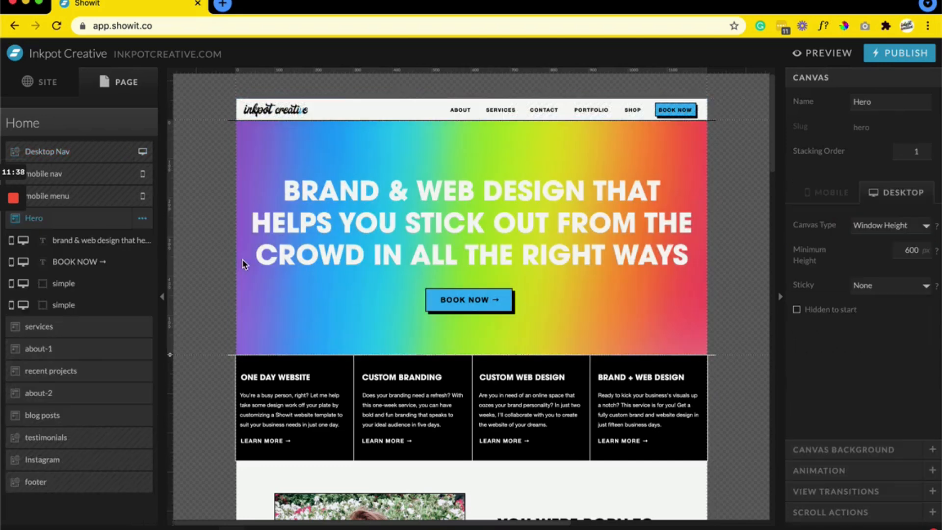
- Quit Adobe Premiere Pro without saving the changes to Beachy.prproj
mouse_move(3, 461)
right_click(15, 375)
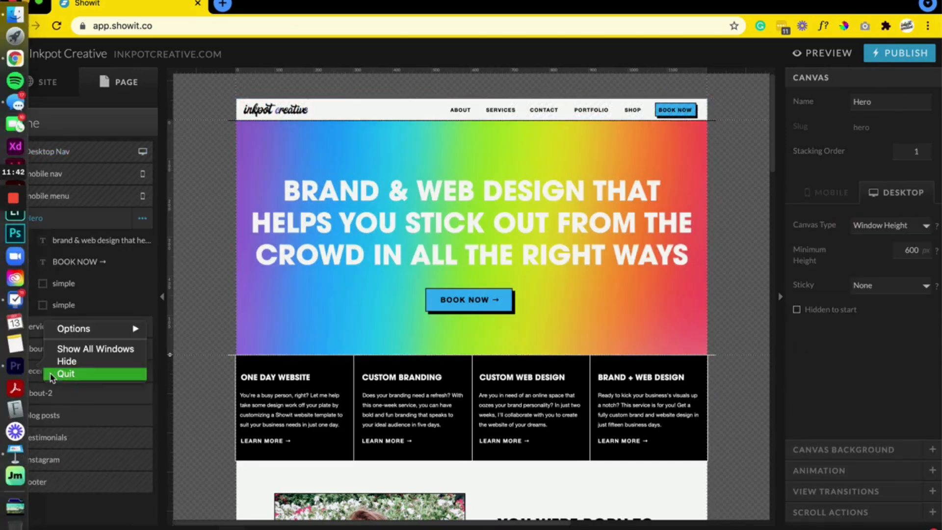
click(58, 374)
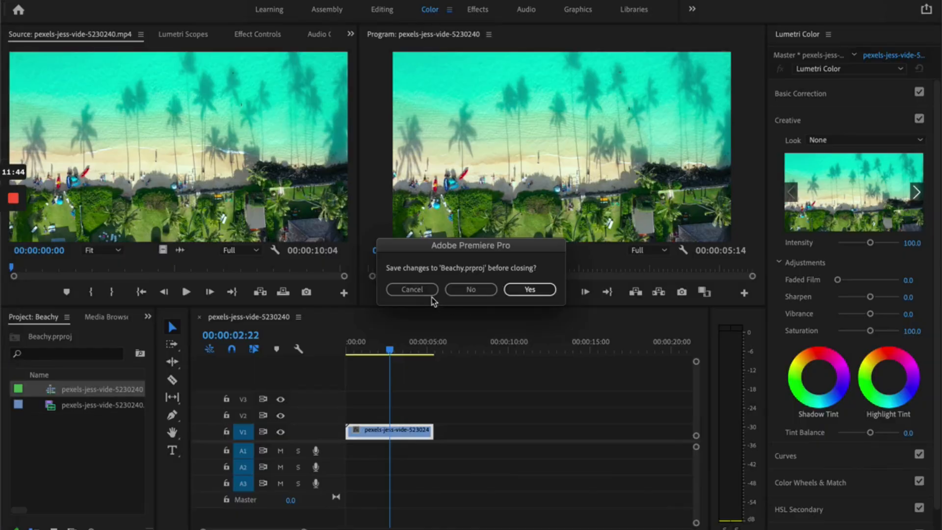
click(468, 289)
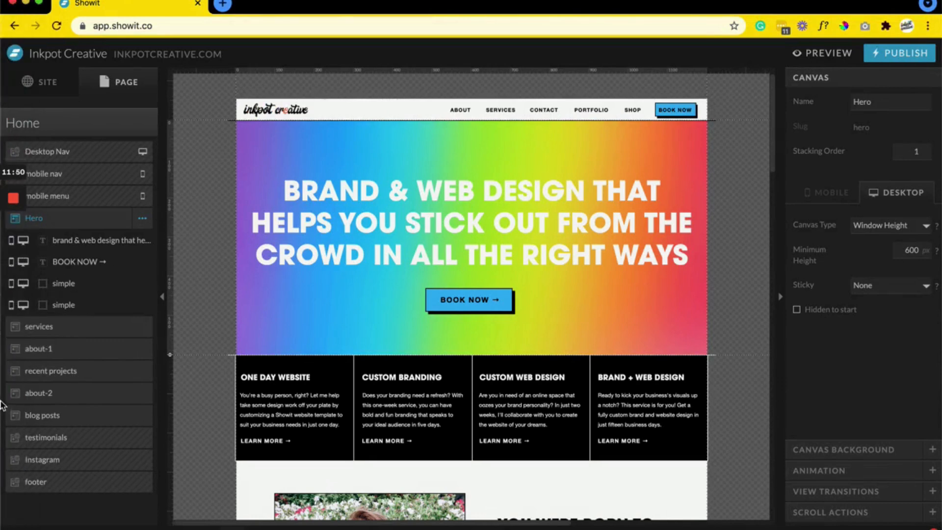
- Switch to Adobe Photoshop CC 2019 and move its window to fill the screen
mouse_move(1, 407)
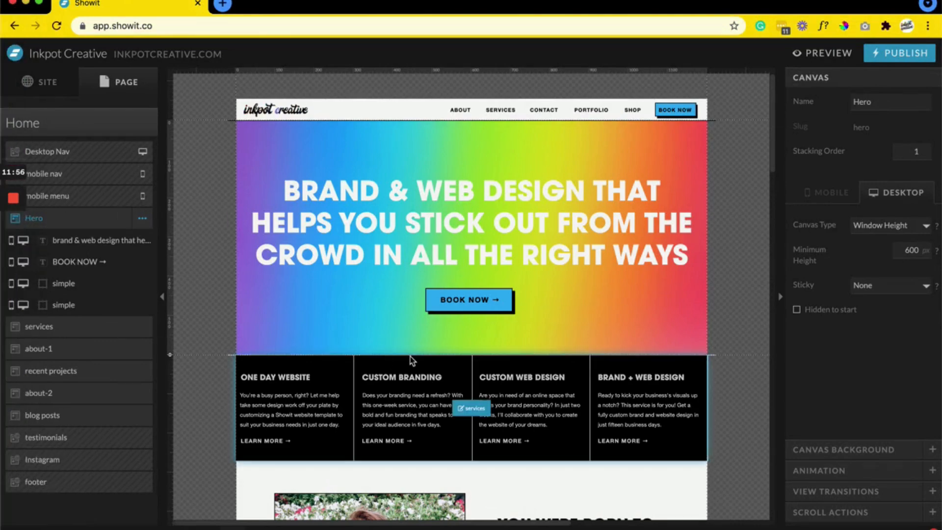
key(F4)
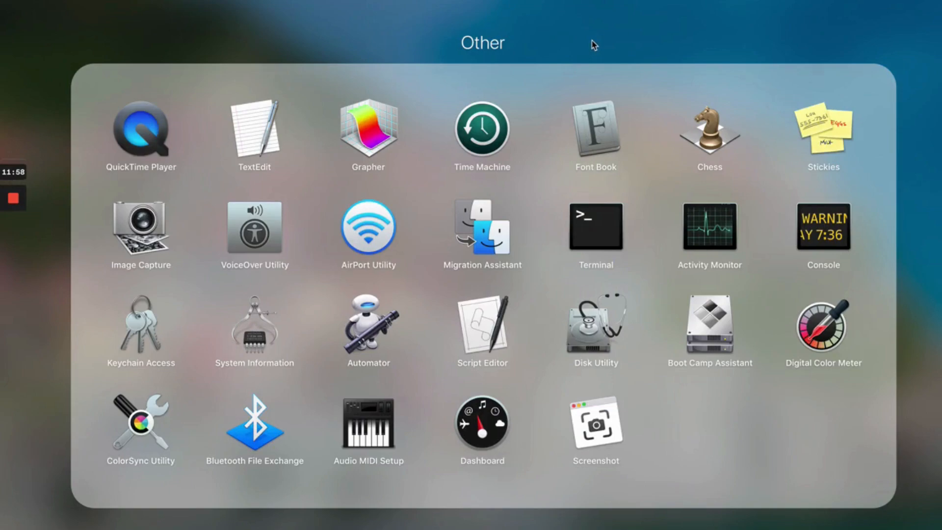
click(920, 415)
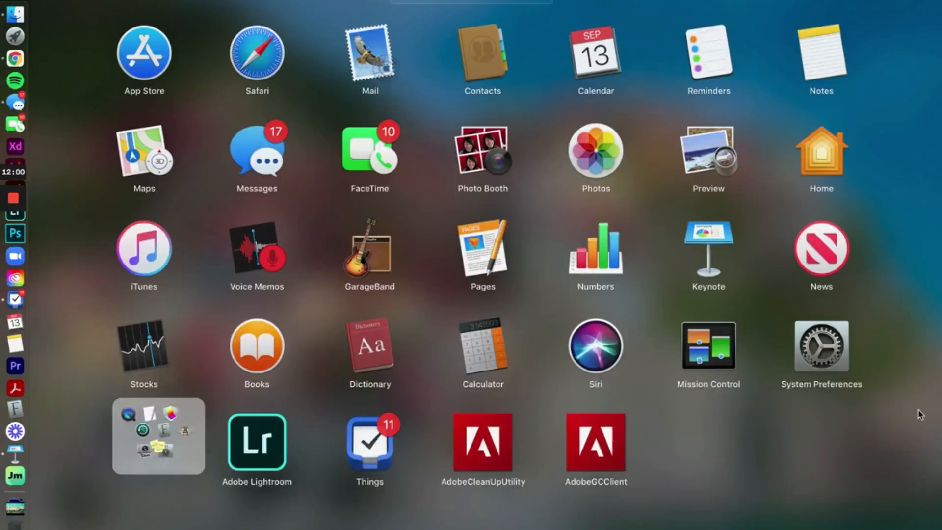
scroll(627, 309, right, 3)
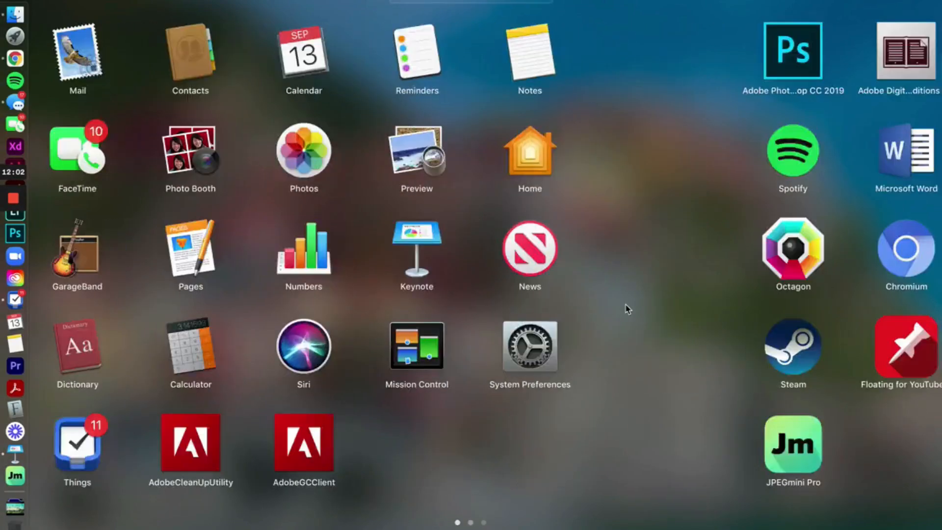
click(161, 43)
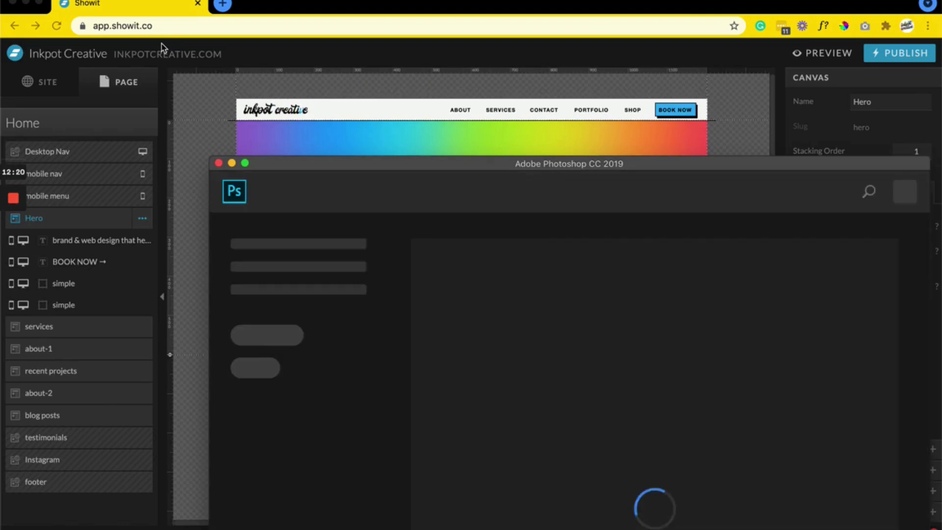
drag(358, 164, 151, 0)
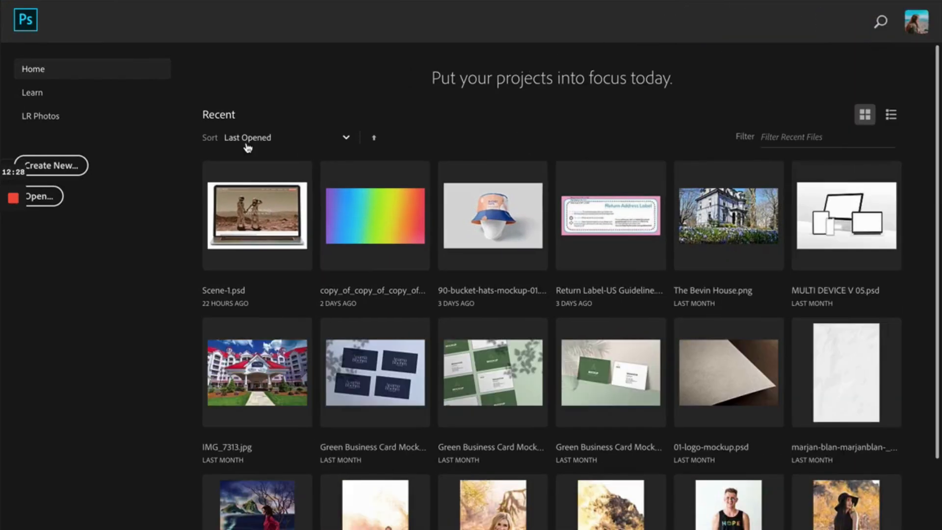
- Create a new 1080 x 1080 px document in RGB Color at 240 pixels/inch with a white background
click(67, 169)
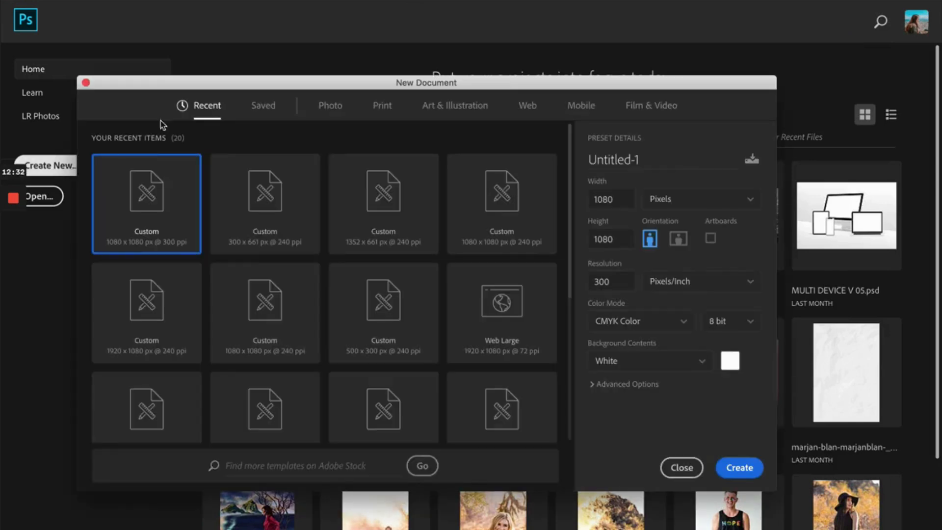
click(682, 324)
click(652, 392)
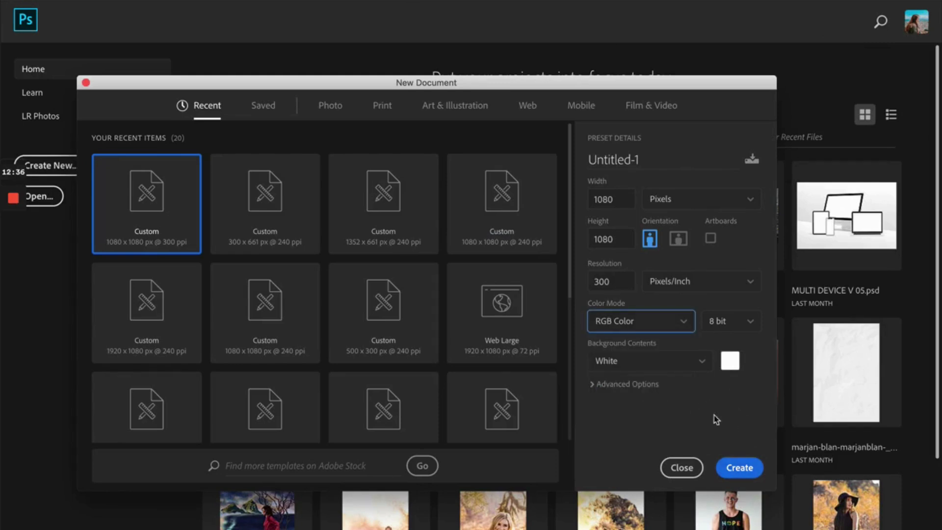
double_click(620, 282)
text(240)
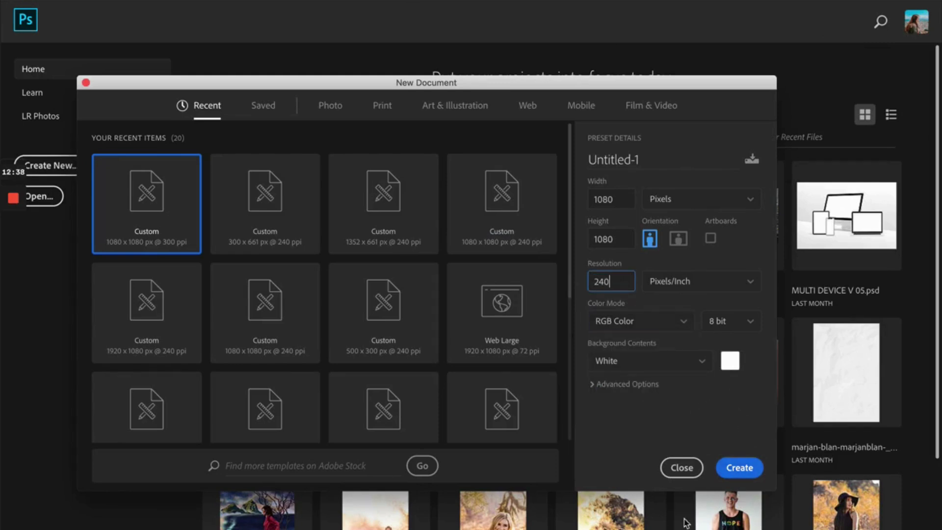
click(719, 465)
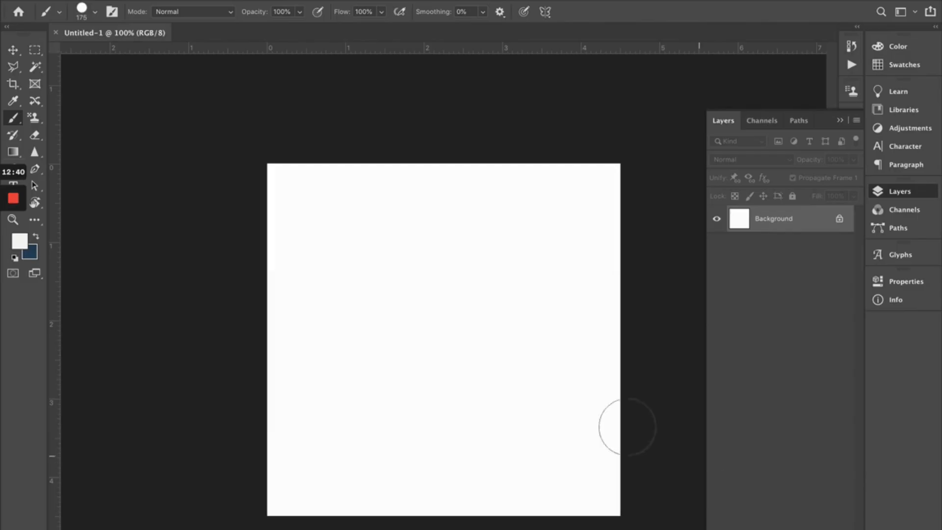
- Unlock the Background layer and undock the toolbox so it floats beside the canvas
click(839, 221)
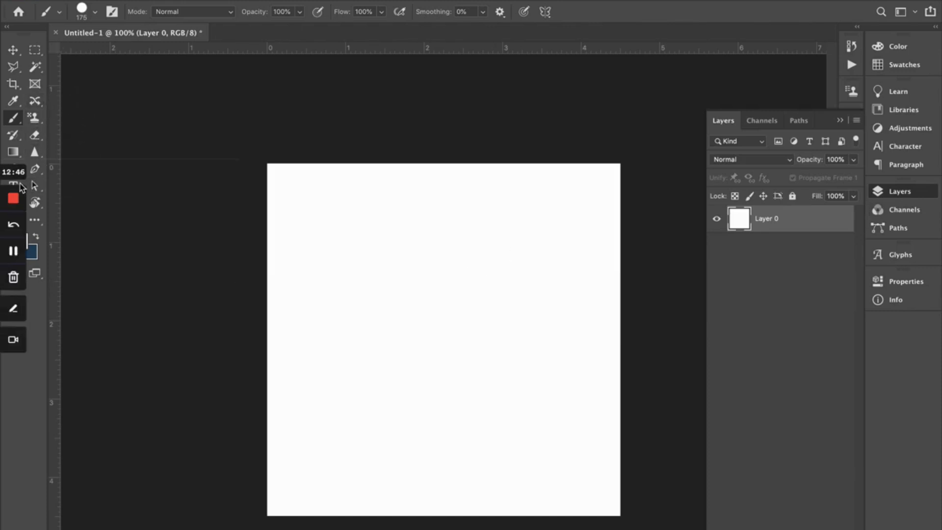
drag(26, 39, 168, 118)
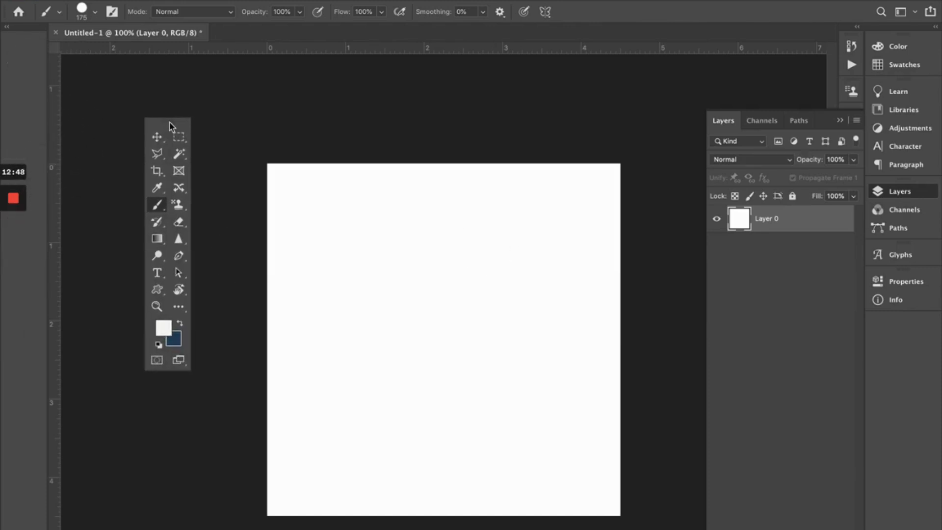
- Add placeholder text in the upper-left part of the canvas and set its color to black, 000000
key(u)
key(t)
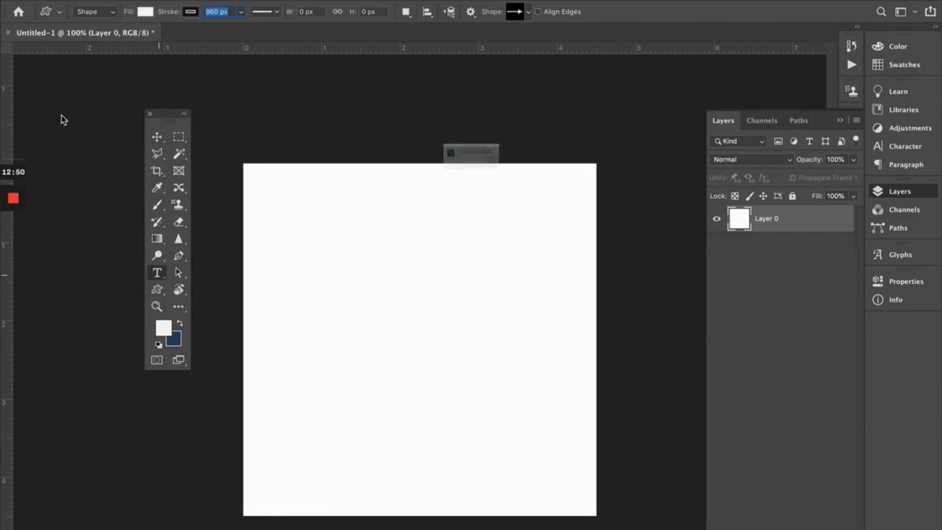
click(569, 185)
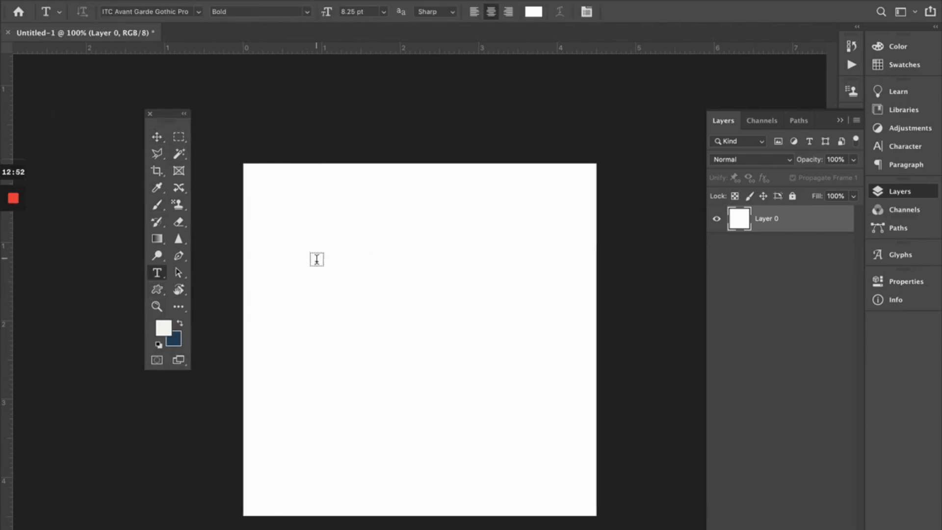
click(315, 255)
click(534, 12)
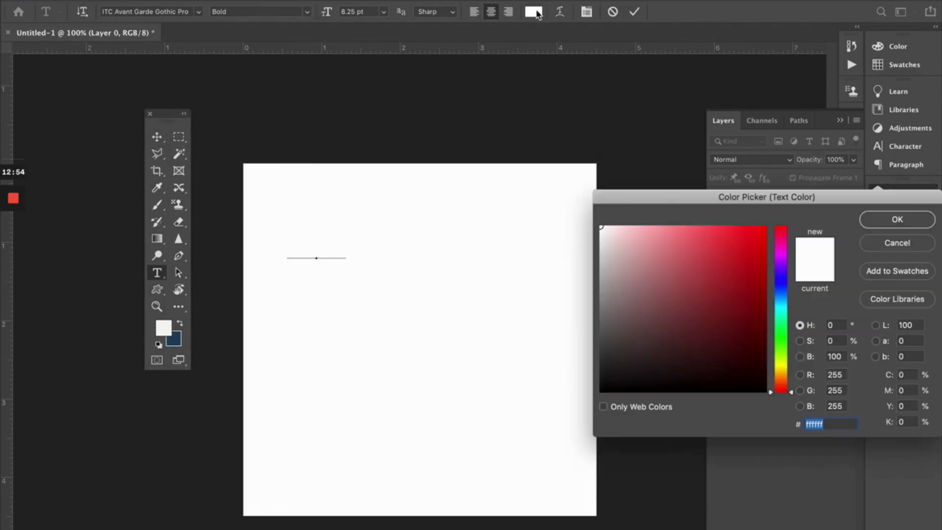
drag(658, 290, 599, 394)
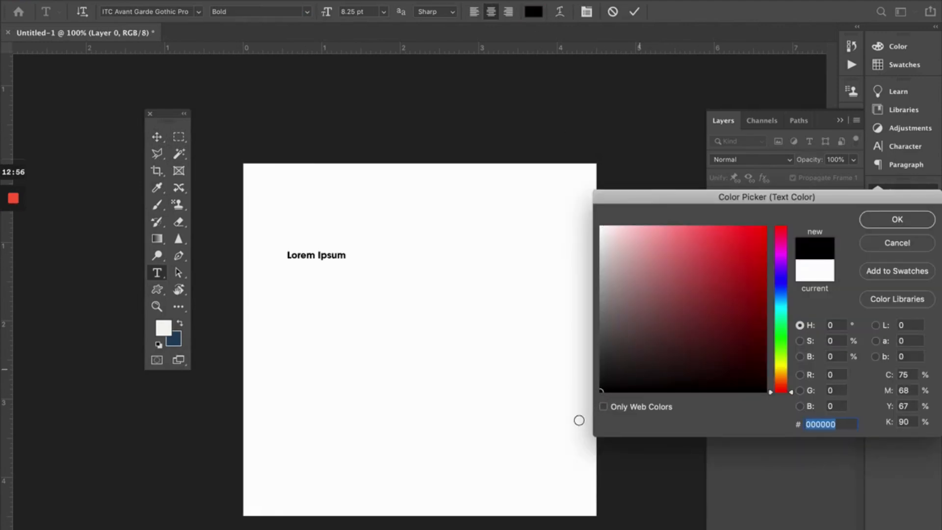
click(896, 220)
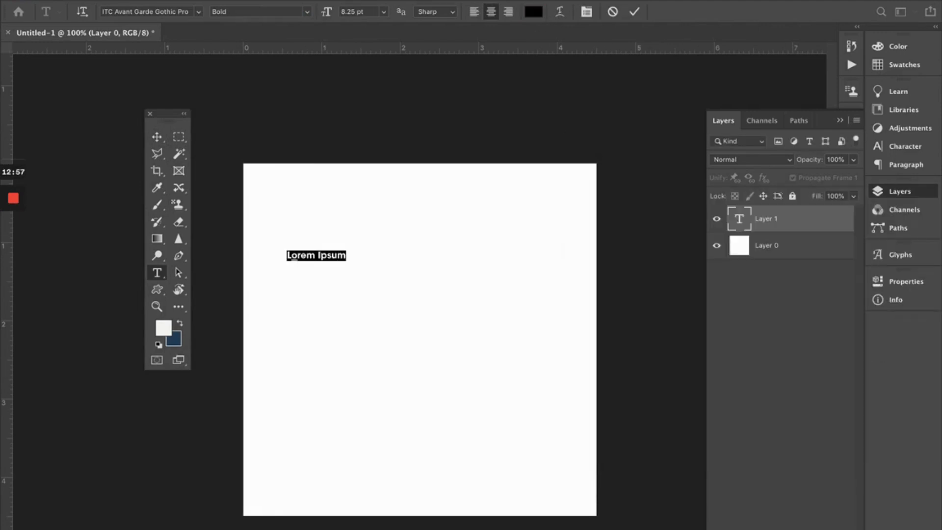
- Set the placeholder text's font to Moret Bold
click(138, 14)
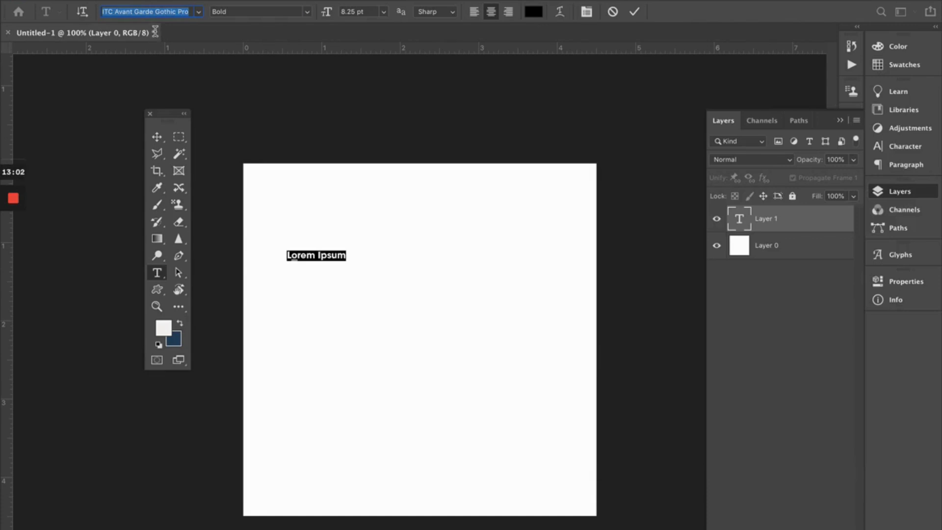
text(moret)
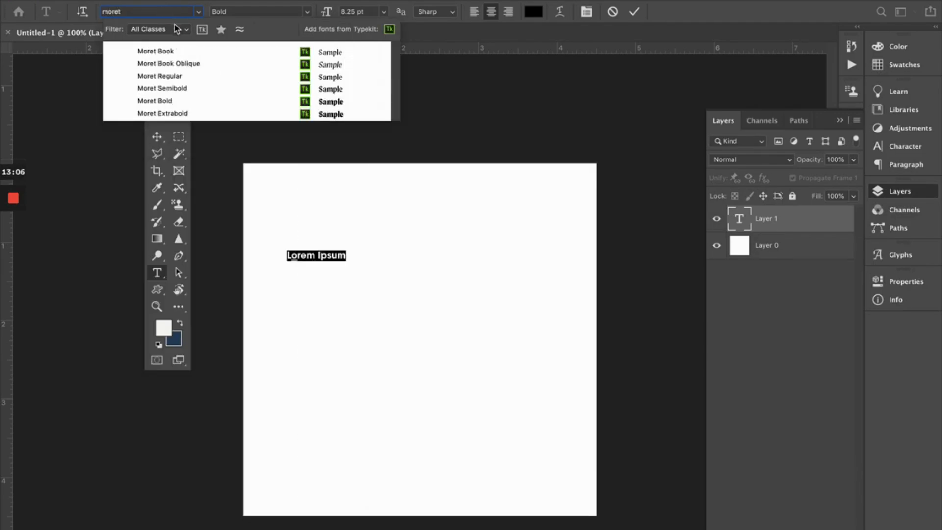
click(171, 101)
- Replace the placeholder text with "Santana" and move the floating toolbox clear of the canvas
click(306, 256)
key(shift+Left)
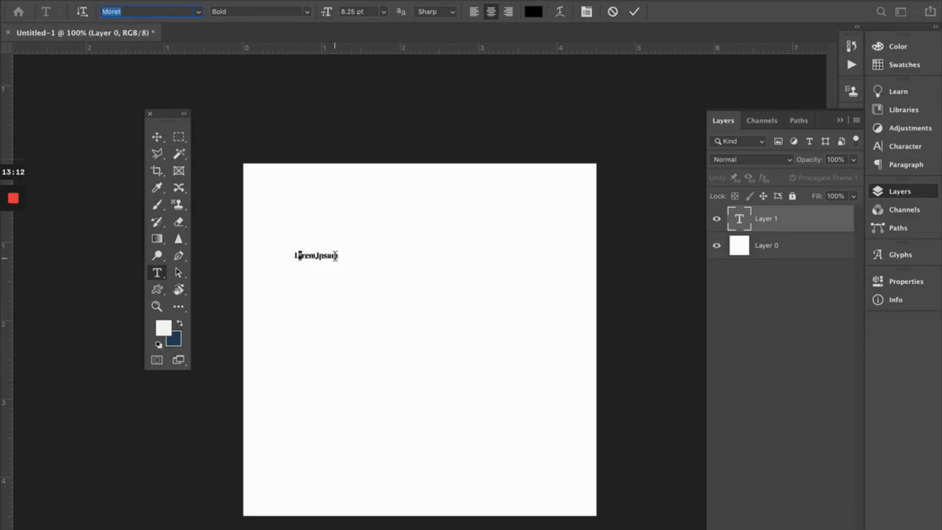
scroll(310, 255, up, 5)
triple_click(266, 191)
text(Santana)
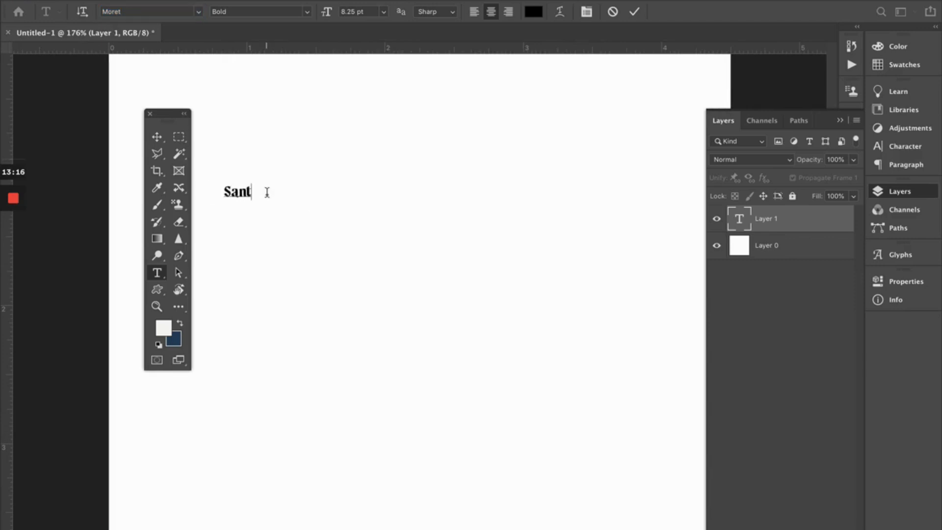
click(158, 136)
drag(167, 114, 70, 98)
scroll(250, 195, down, 4)
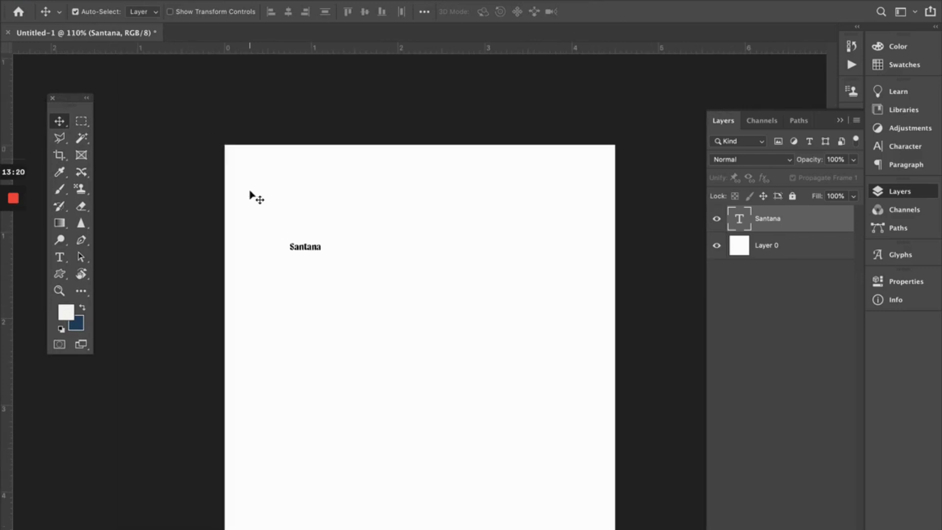
- Scale the Santana text up to about 89 pt, nearly the canvas width, and place it near the upper edge
key(ctrl+t)
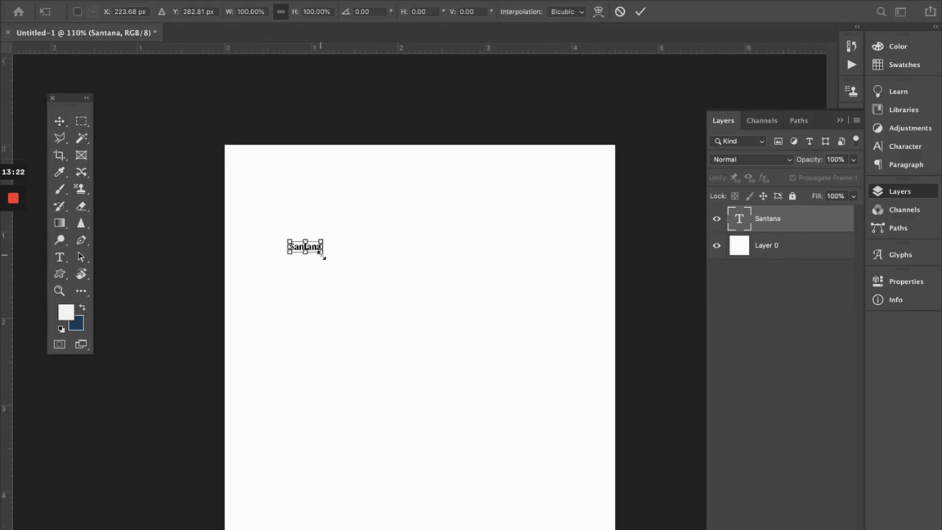
drag(326, 257, 423, 329)
drag(530, 392, 604, 421)
drag(534, 325, 471, 235)
key(Return)
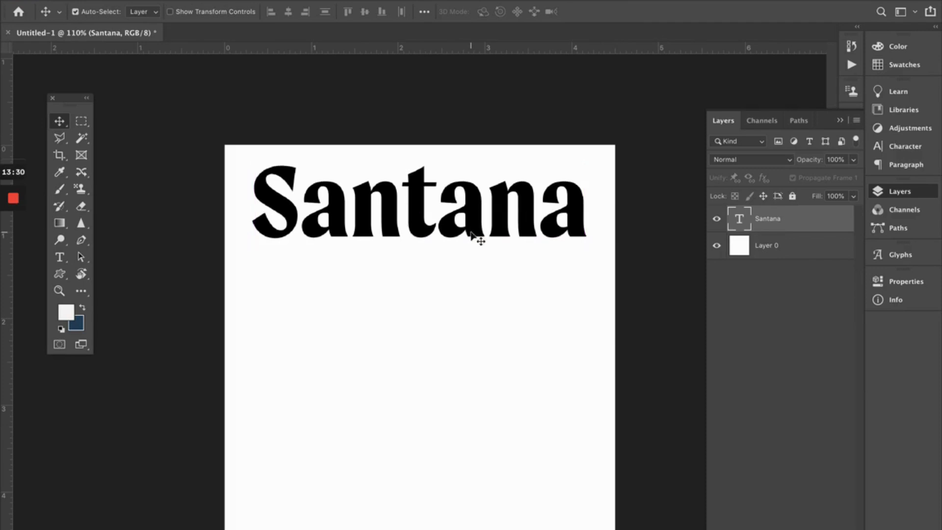
- Delete the white Layer 0 so that only the Santana text remains on a transparent canvas
double_click(473, 210)
click(474, 217)
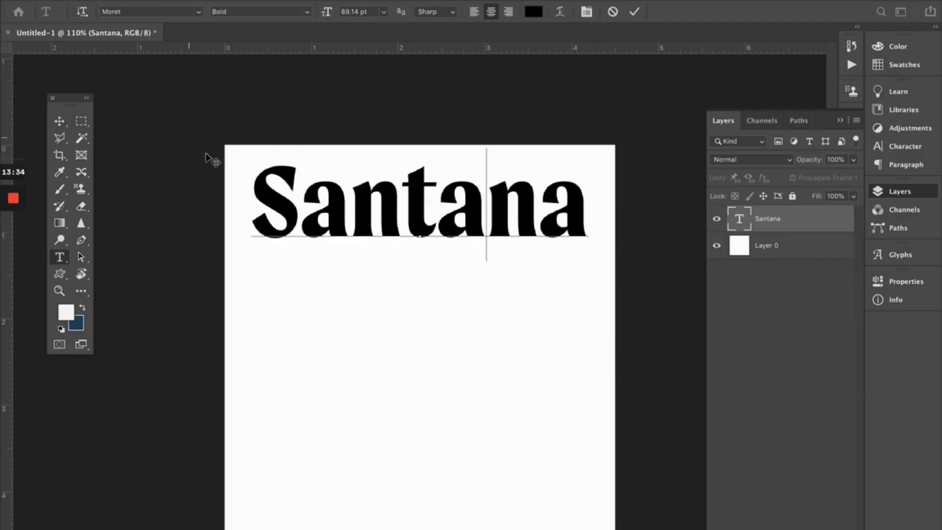
click(770, 253)
key(Delete)
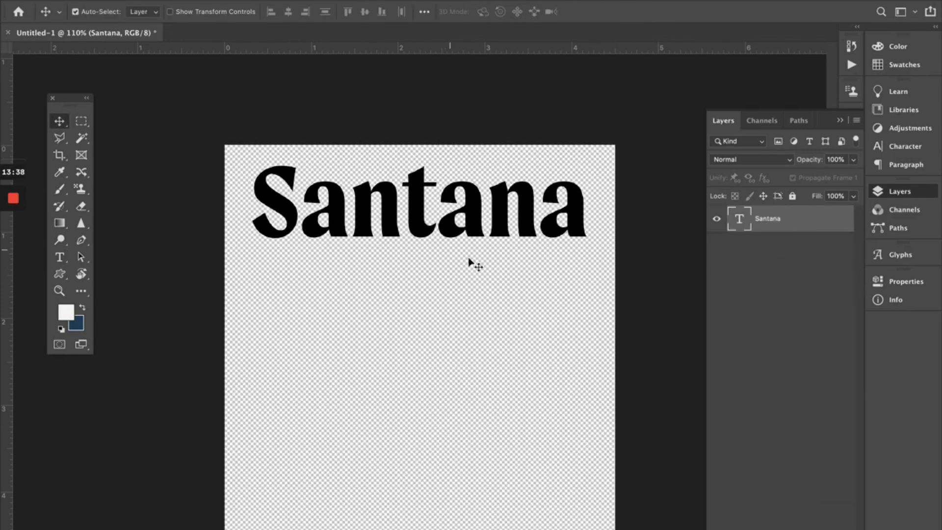
- Move the Santana text into the canvas's upper-left corner and crop the canvas tightly around the word
drag(480, 227, 456, 210)
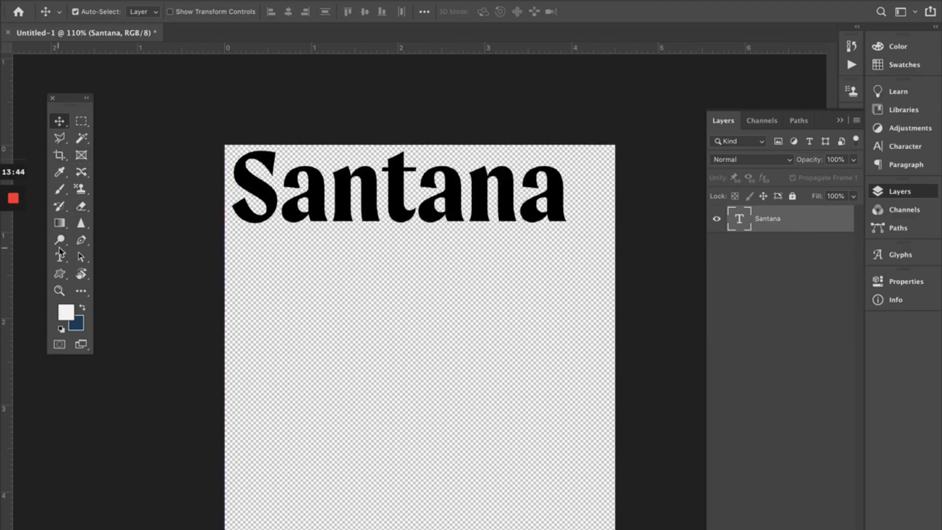
click(61, 156)
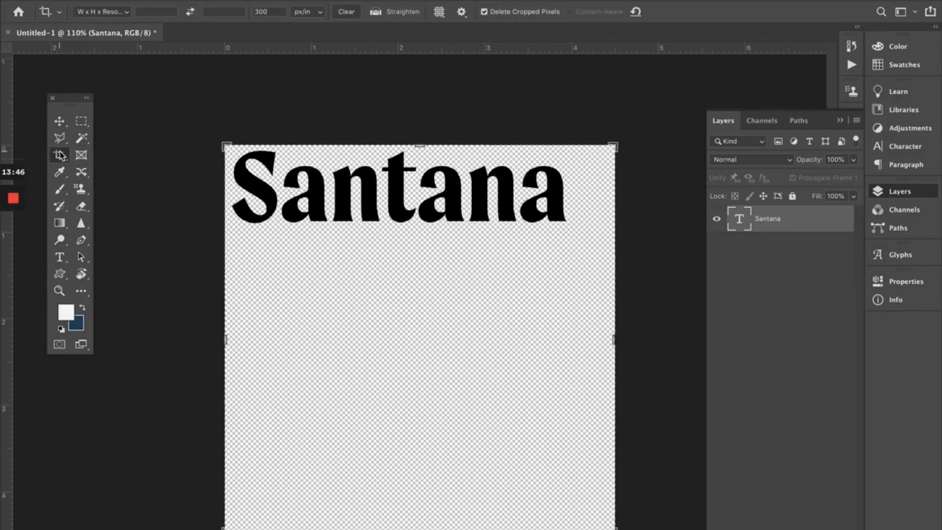
drag(602, 496, 597, 383)
key(Return)
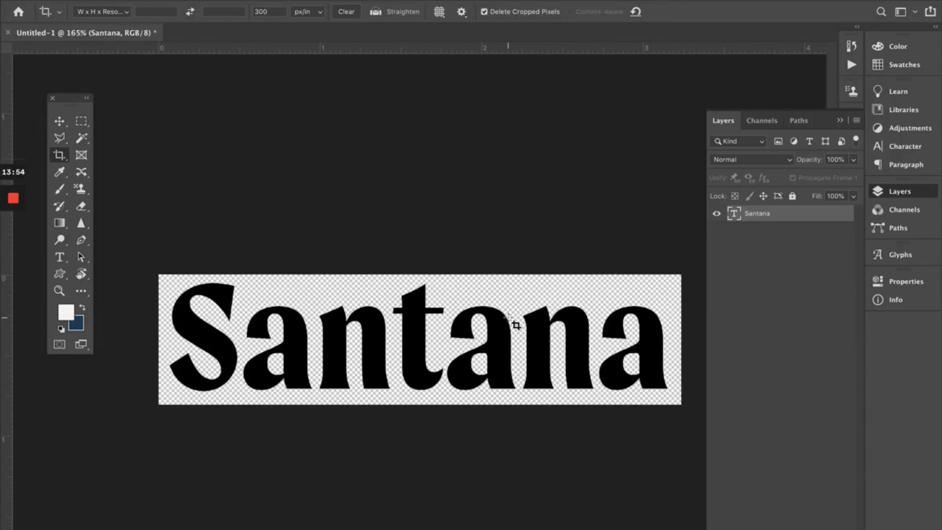
- Duplicate the Santana text layer twice
click(60, 121)
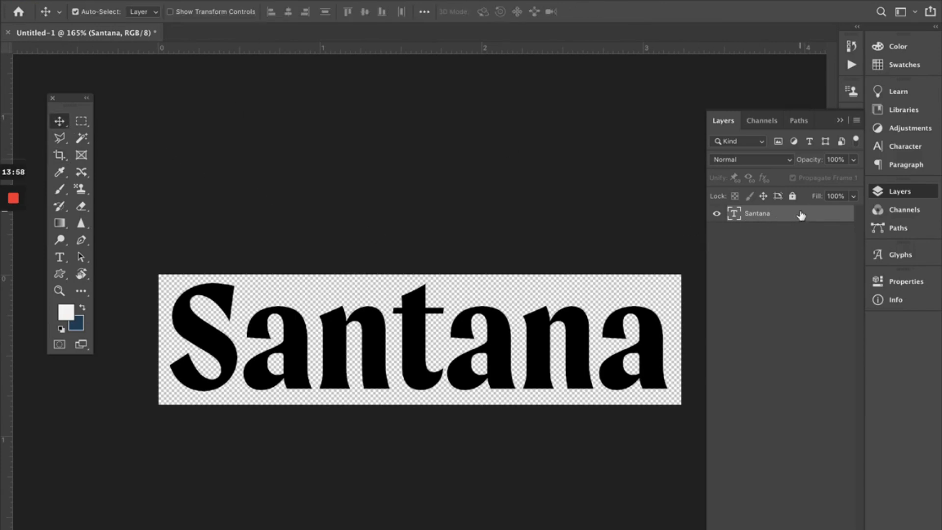
drag(779, 216, 796, 296)
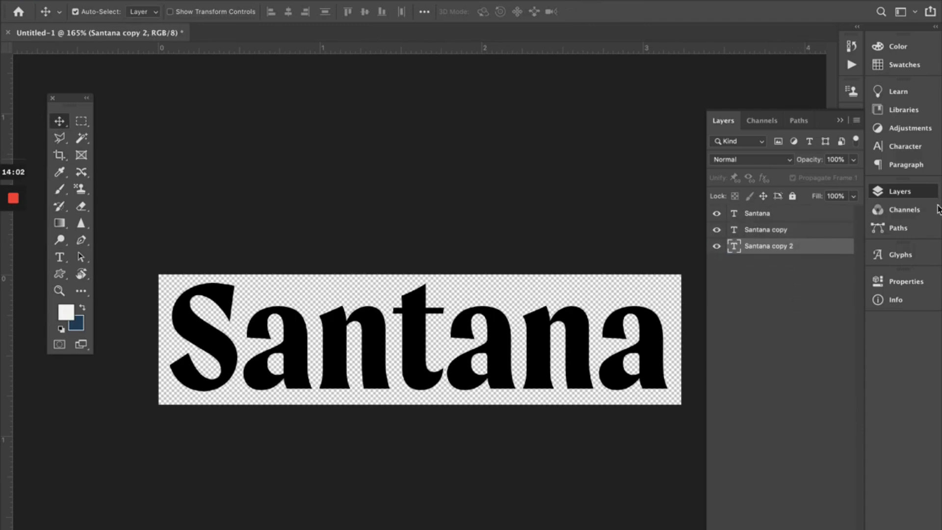
- Recolor the text of the original Santana layer to a bright orange
click(825, 216)
double_click(526, 349)
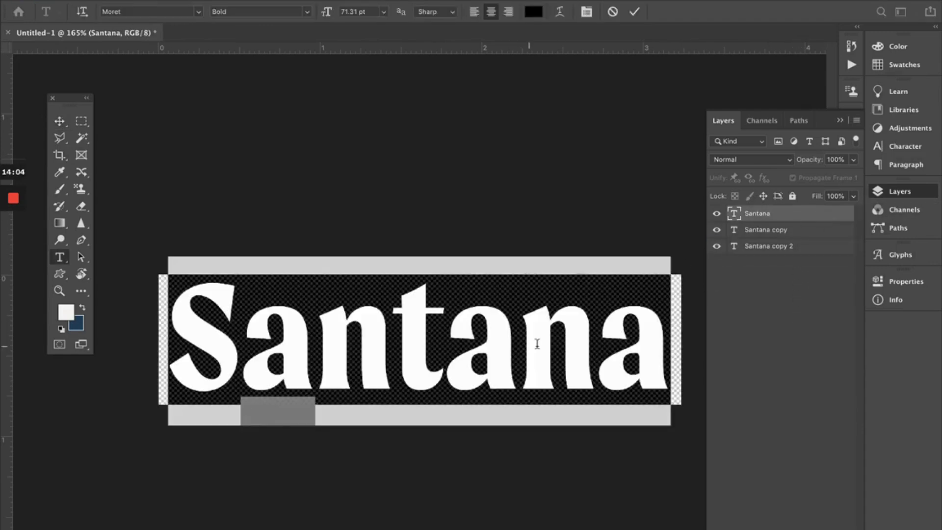
click(73, 310)
text(ffaa00)
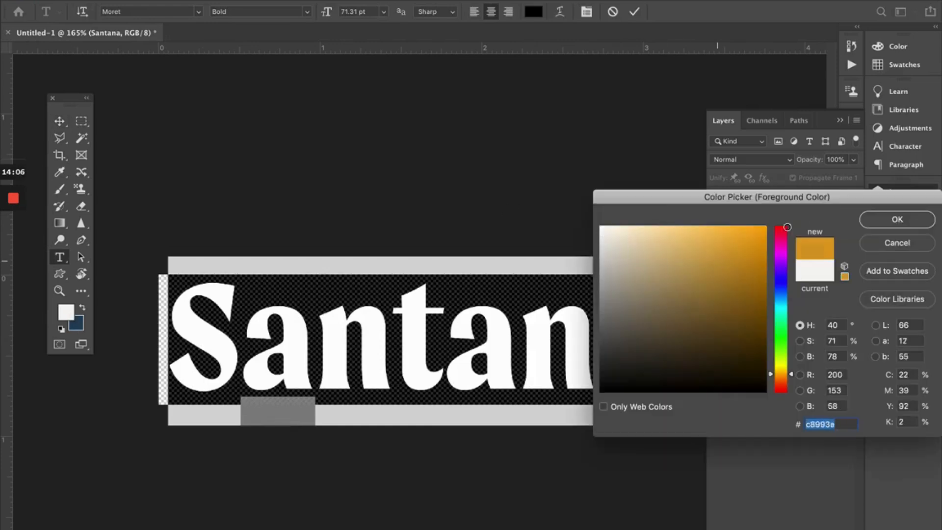
click(896, 220)
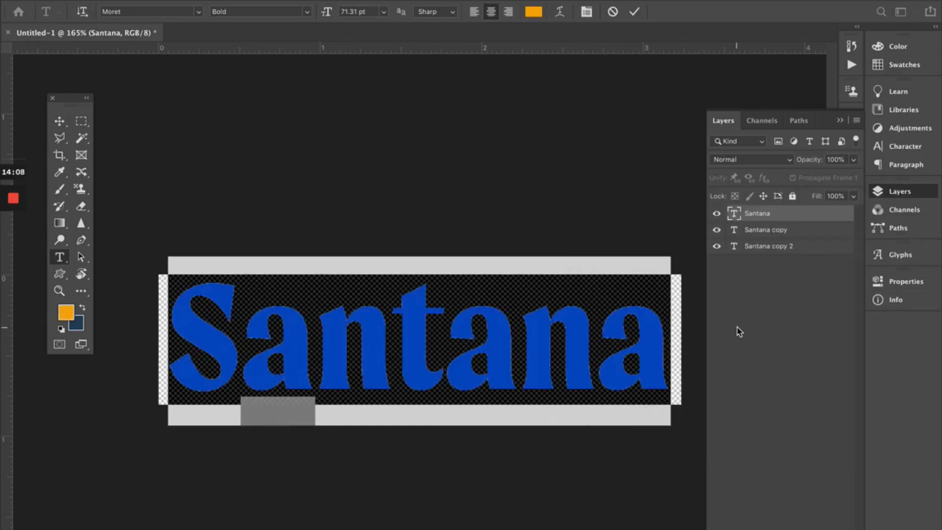
key(ctrl+Return)
key(v)
- Hide the orange Santana layer and recolor the Santana copy layer's text to bright blue #00c0ff
click(774, 231)
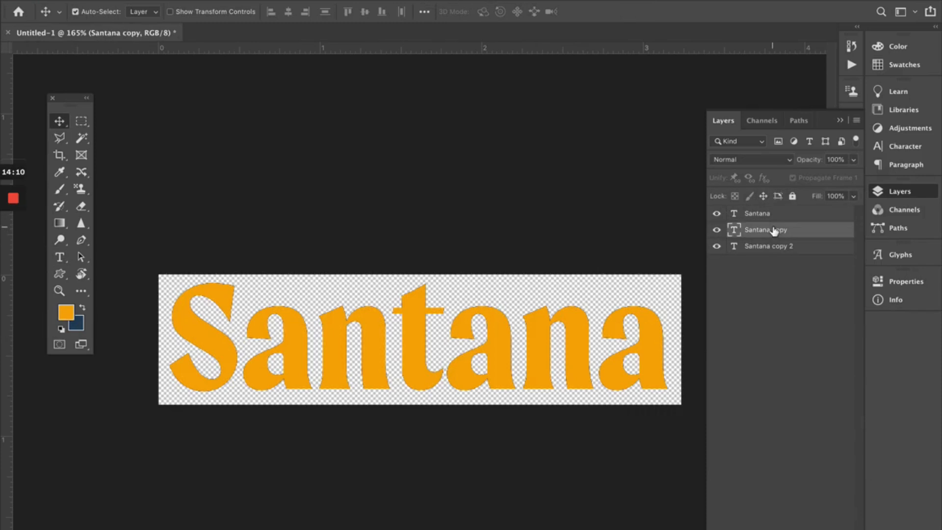
click(716, 213)
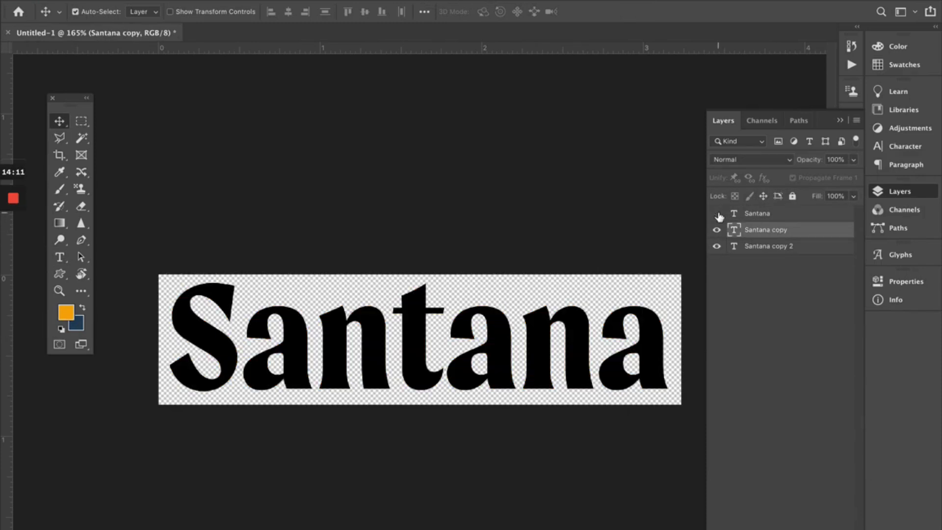
double_click(591, 336)
click(66, 312)
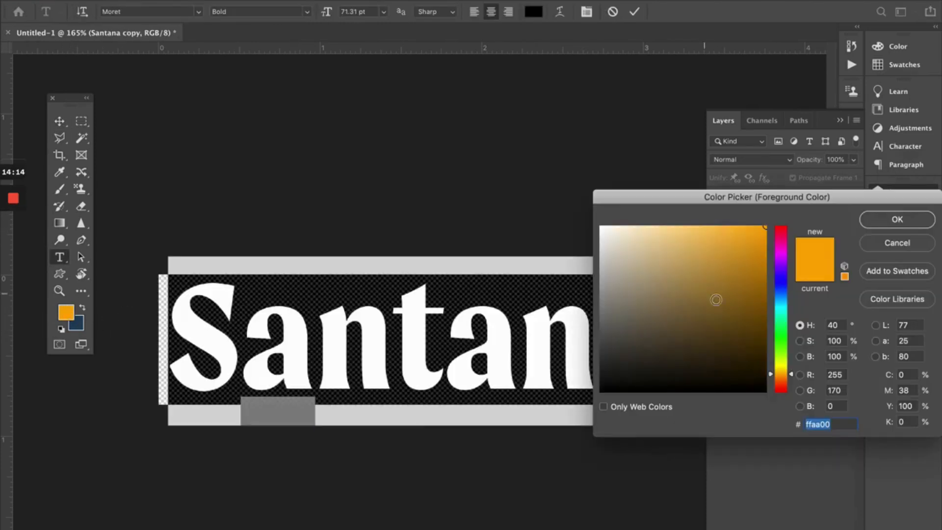
click(785, 302)
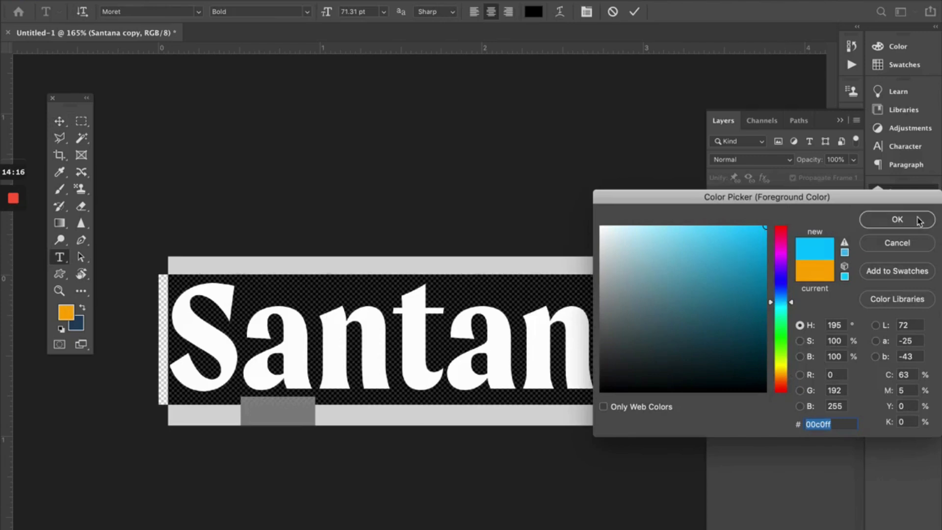
click(897, 219)
click(637, 340)
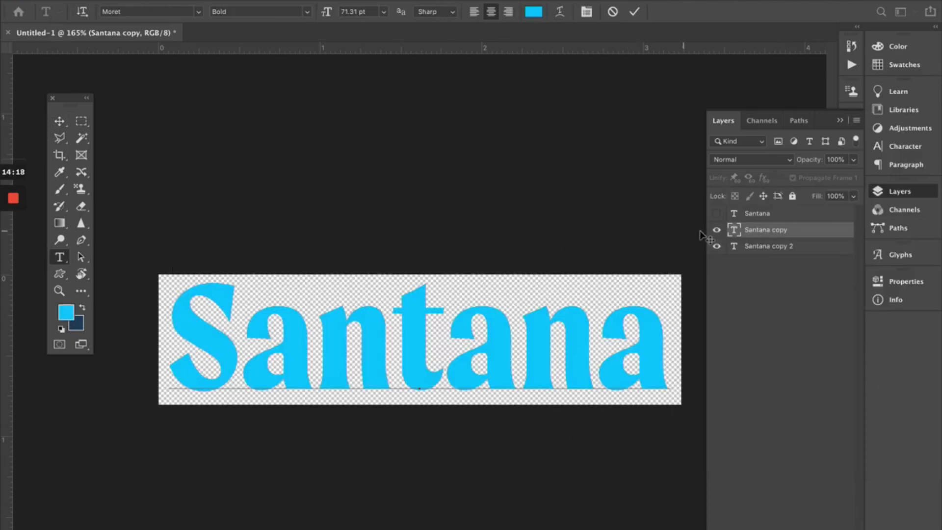
- Hide the blue Santana layer and recolor the Santana copy 2 layer's text to mint green #44eab1
click(716, 230)
key(v)
click(769, 247)
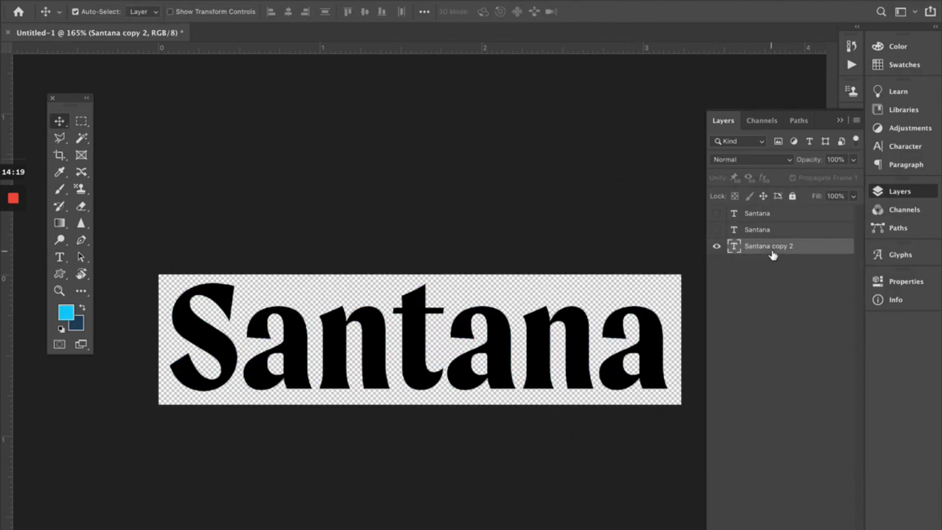
double_click(550, 344)
click(67, 312)
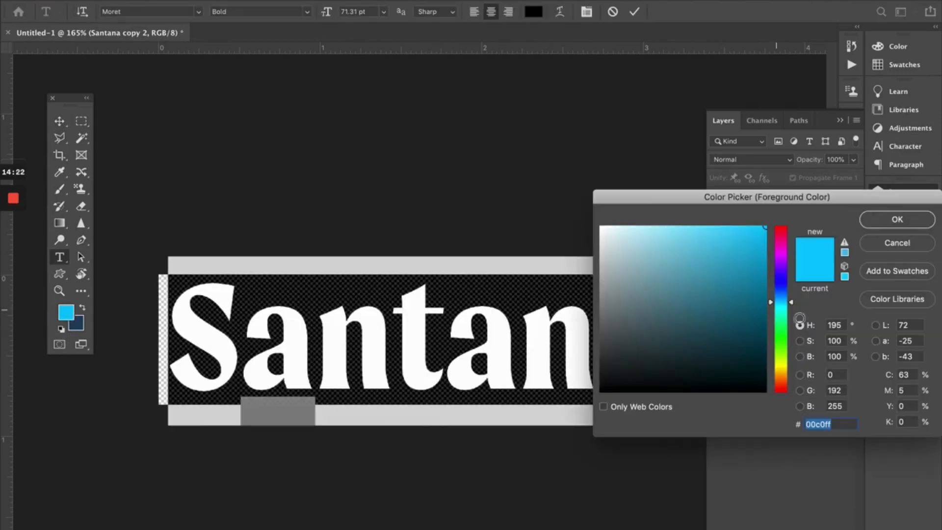
click(782, 372)
drag(781, 376, 799, 326)
click(748, 249)
drag(748, 249, 718, 239)
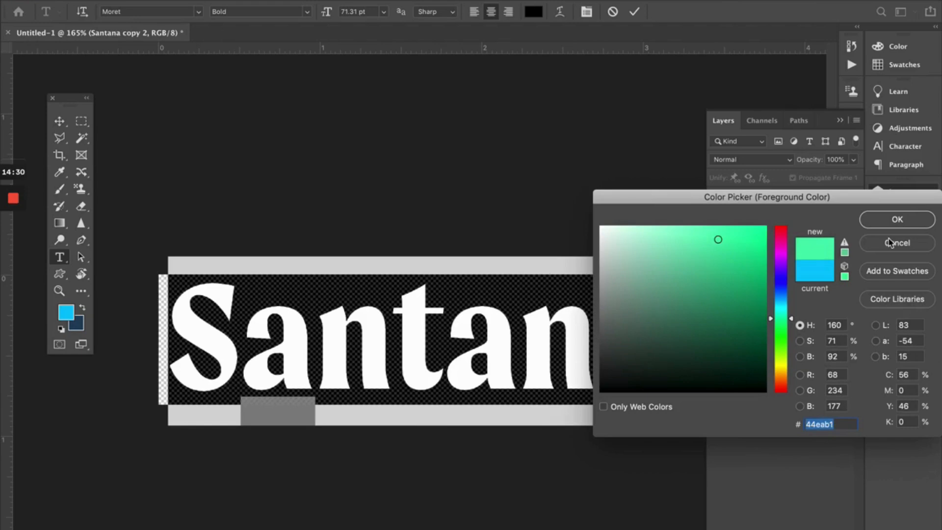
click(905, 224)
click(650, 306)
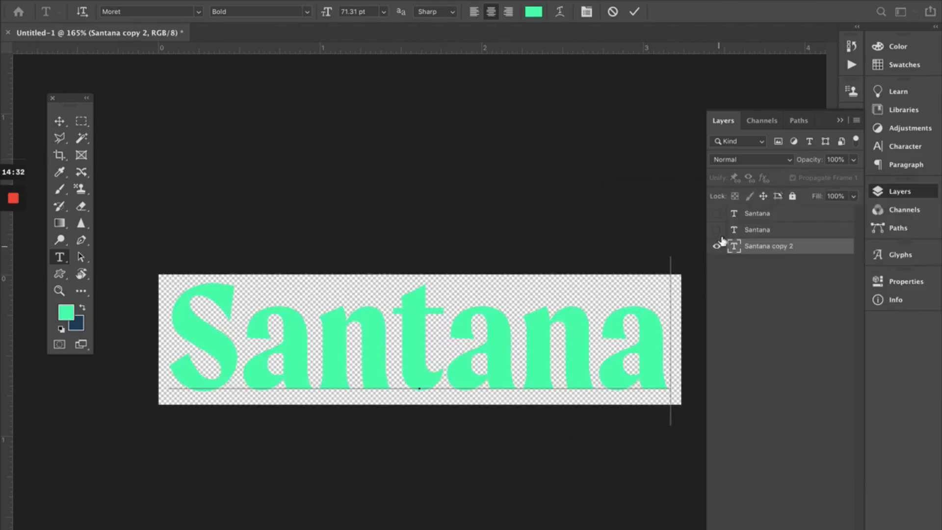
- Toggle the blue and orange Santana layers to compare the colors, leaving all three layers visible
click(717, 229)
click(715, 214)
click(715, 213)
click(717, 230)
click(717, 213)
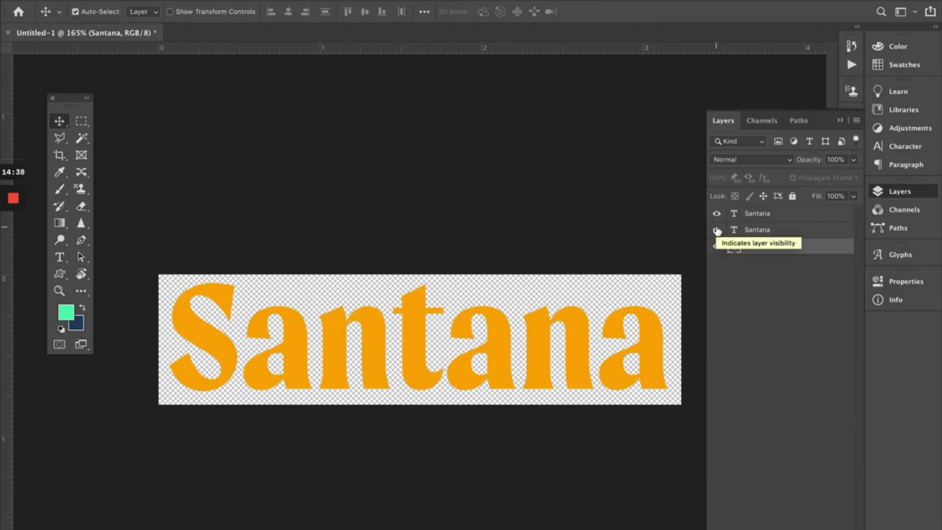
- Switch to the Motion workspace and adjust the window so the Timeline's frame animation option is in view
click(916, 10)
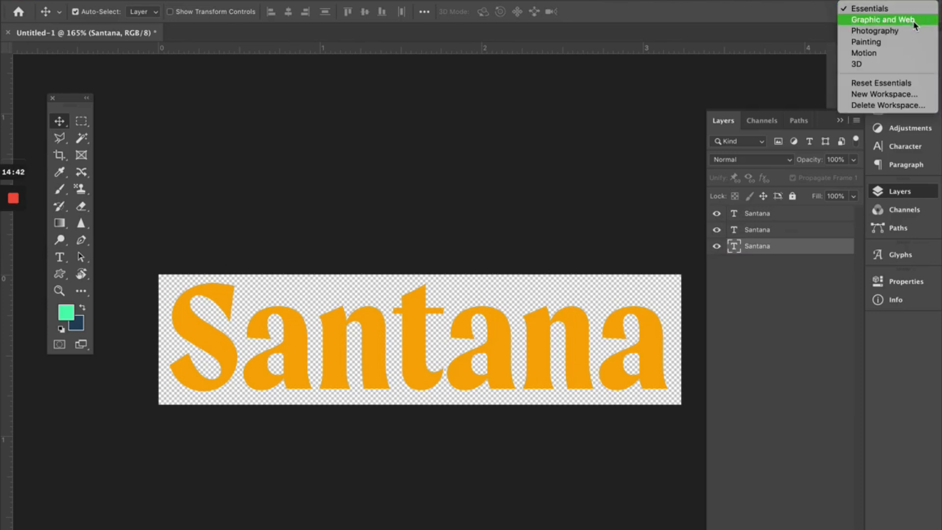
click(910, 54)
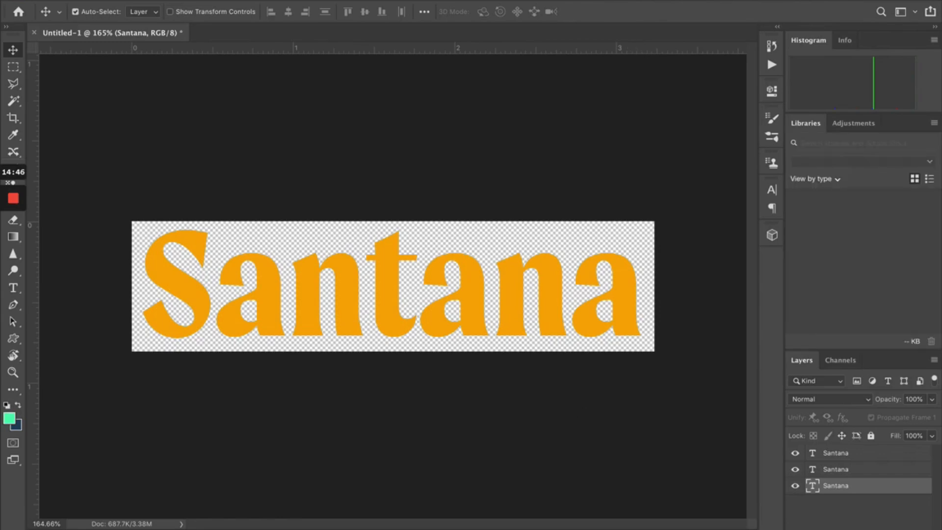
drag(595, 10, 591, 49)
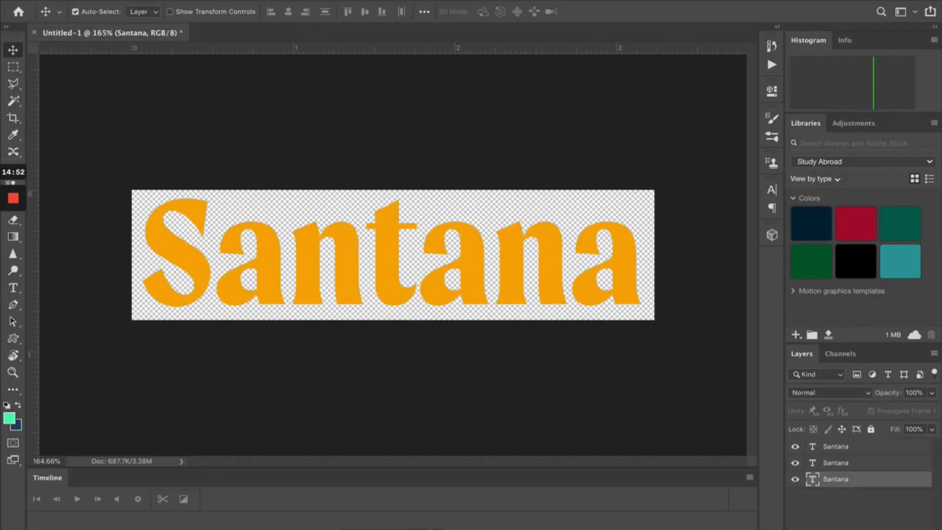
mouse_move(683, 7)
mouse_down()
mouse_move(681, 51)
mouse_move(667, 0)
mouse_up()
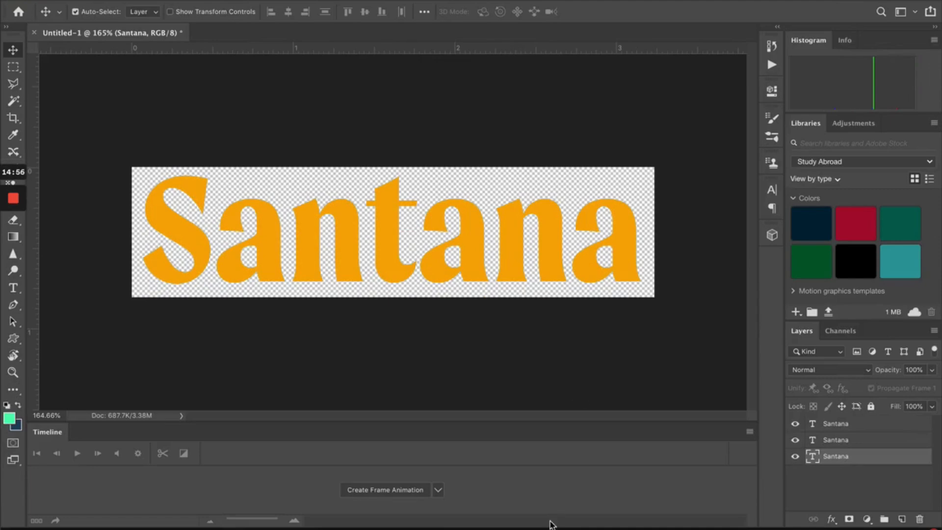
drag(553, 526, 553, 529)
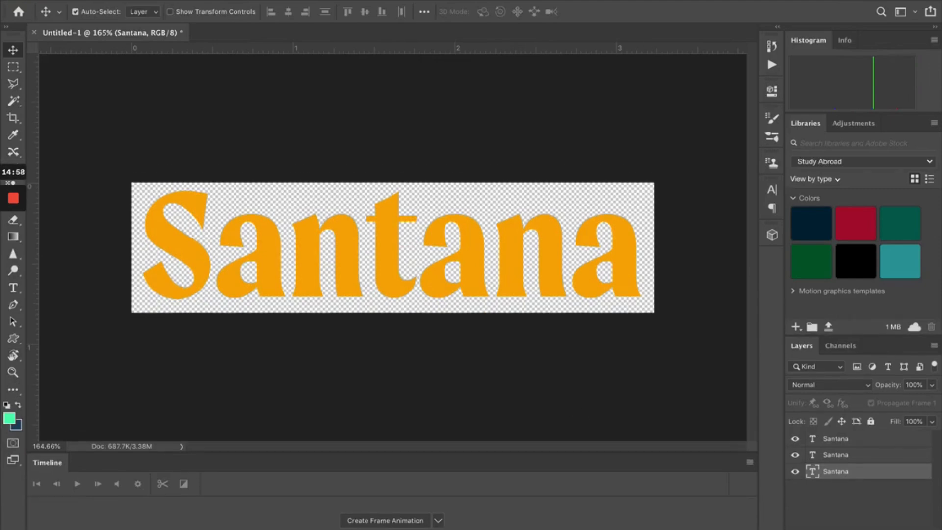
- Create a frame animation, make frames from the three Santana layers, and check each frame
click(385, 521)
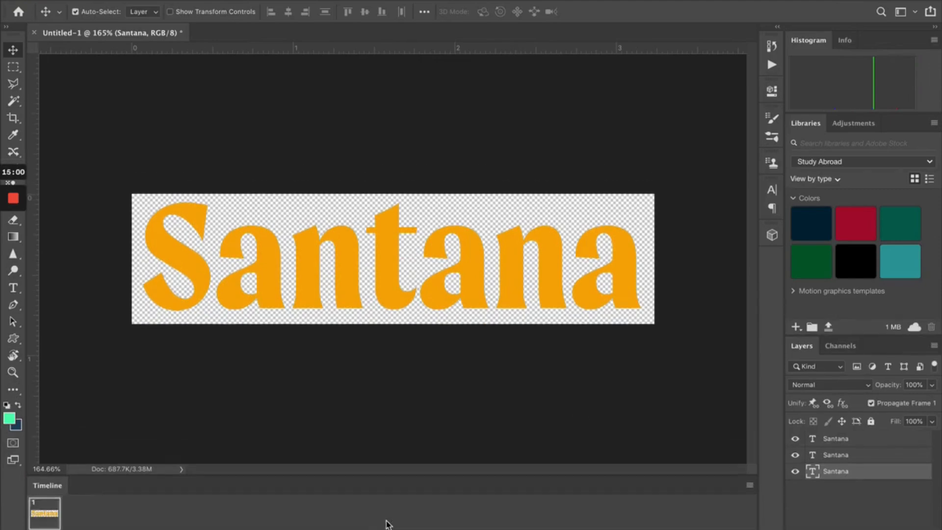
click(750, 485)
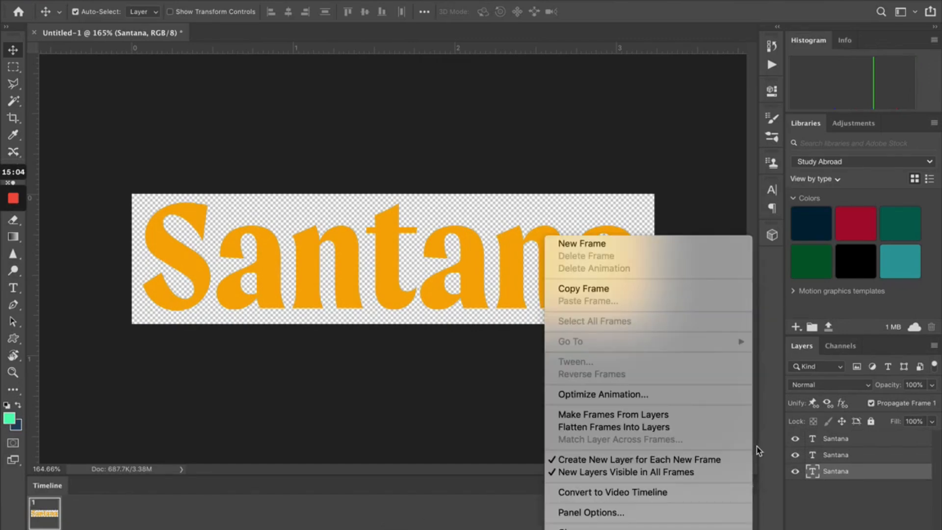
click(733, 415)
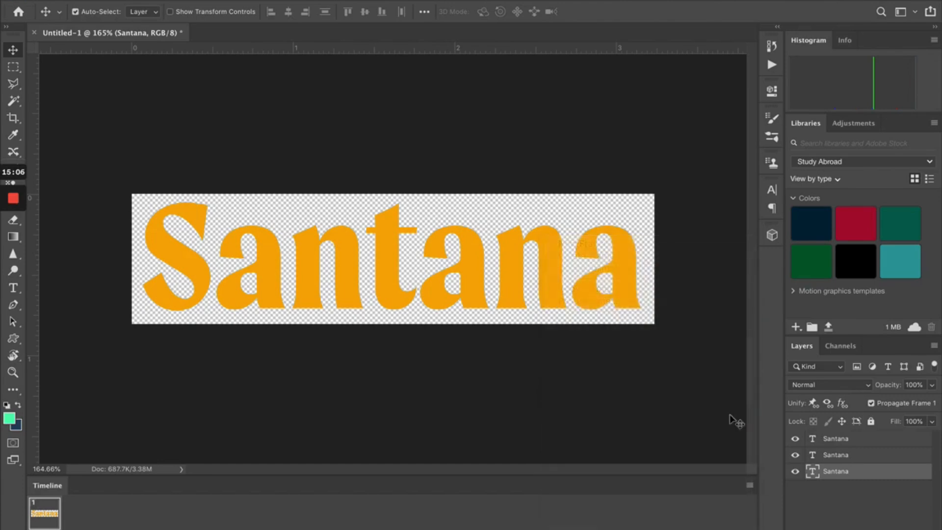
click(88, 514)
click(124, 518)
click(88, 518)
click(49, 519)
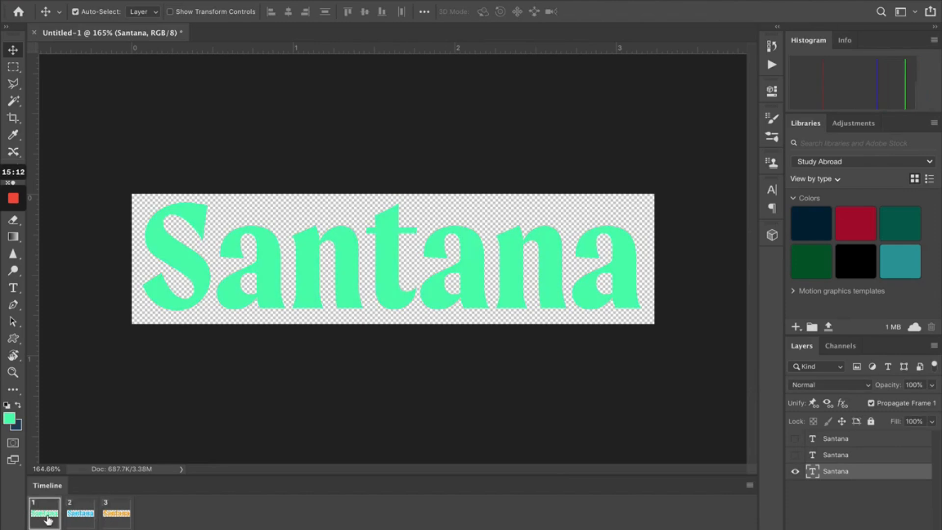
- Set the delay of all three frames to 0.2 seconds and play the animation to preview it
click(44, 527)
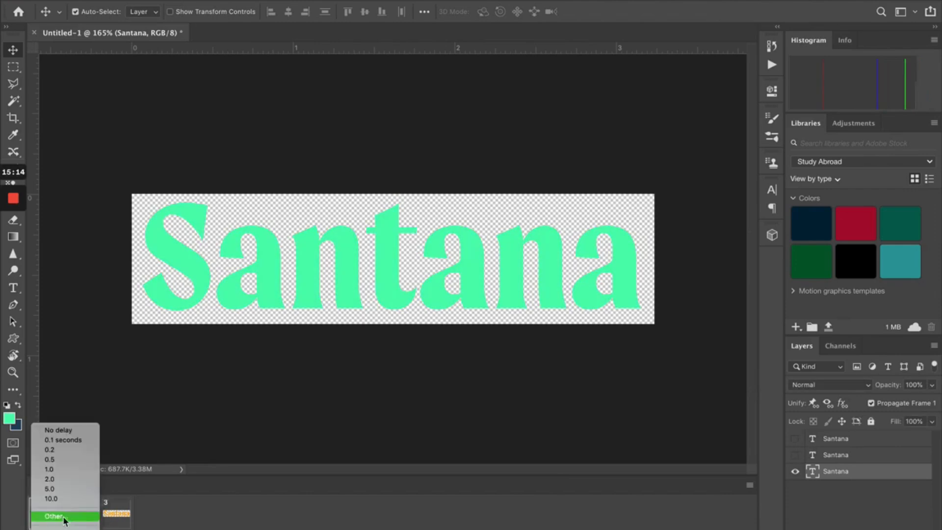
click(75, 451)
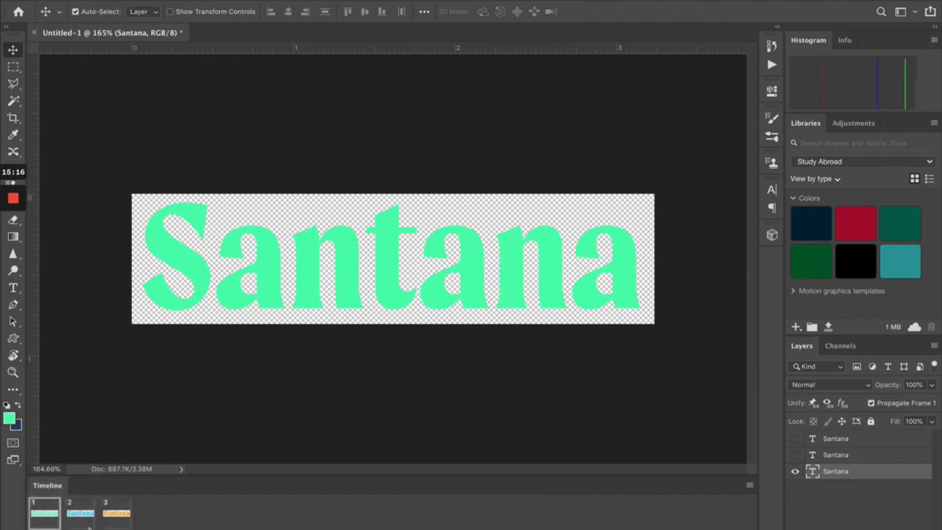
click(80, 527)
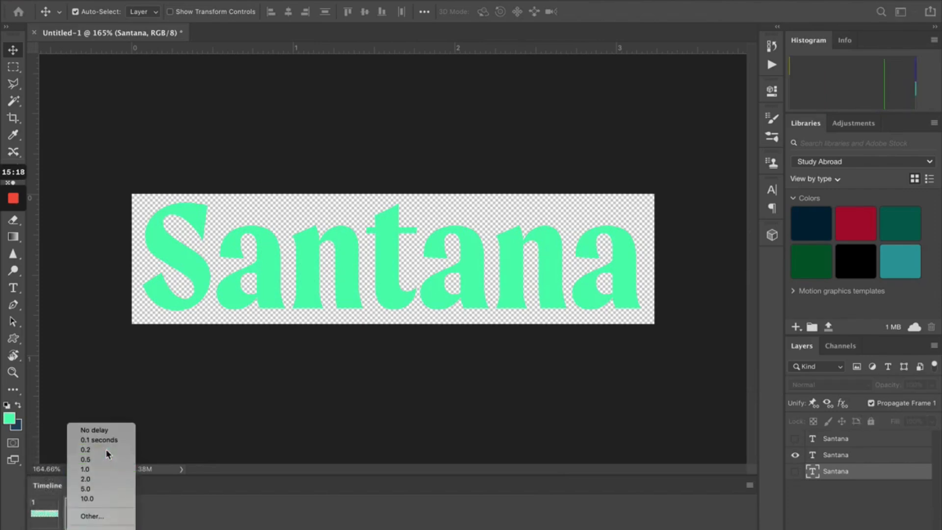
click(110, 450)
click(117, 527)
click(129, 449)
key(space)
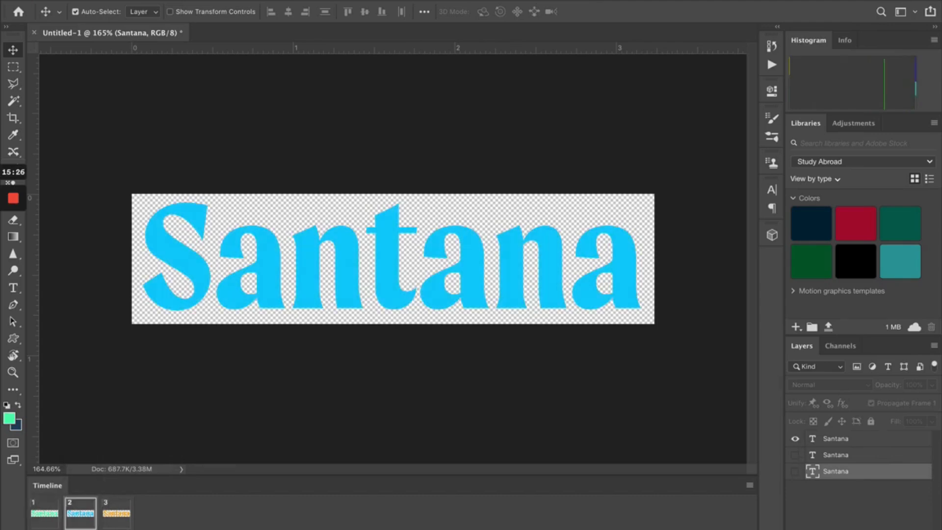
key(space)
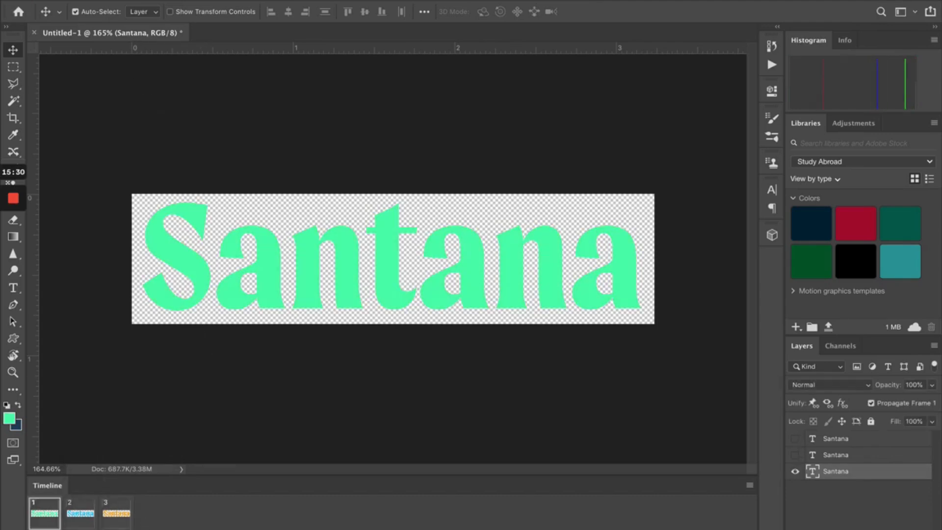
- Start a Save for Web (Legacy) export of the animation using the GIF 64 Dithered preset
click(117, 1)
mouse_move(189, 146)
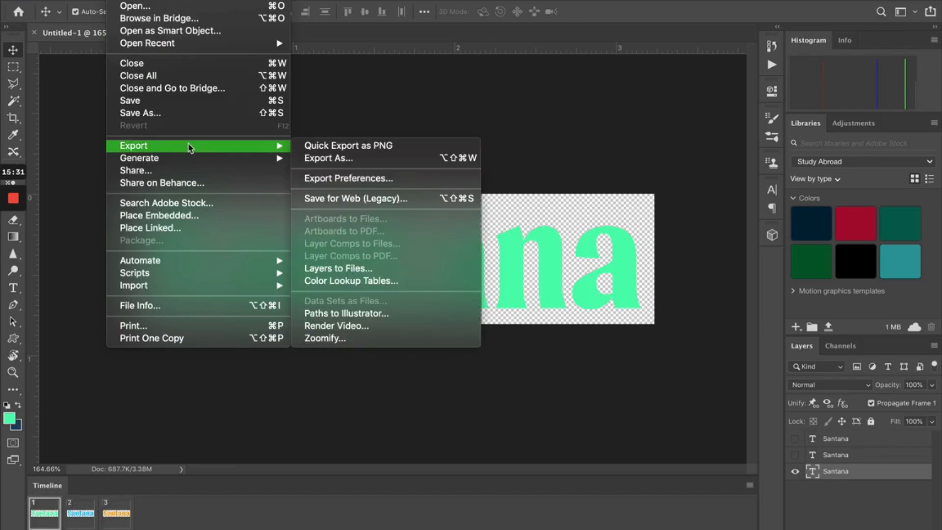
click(381, 208)
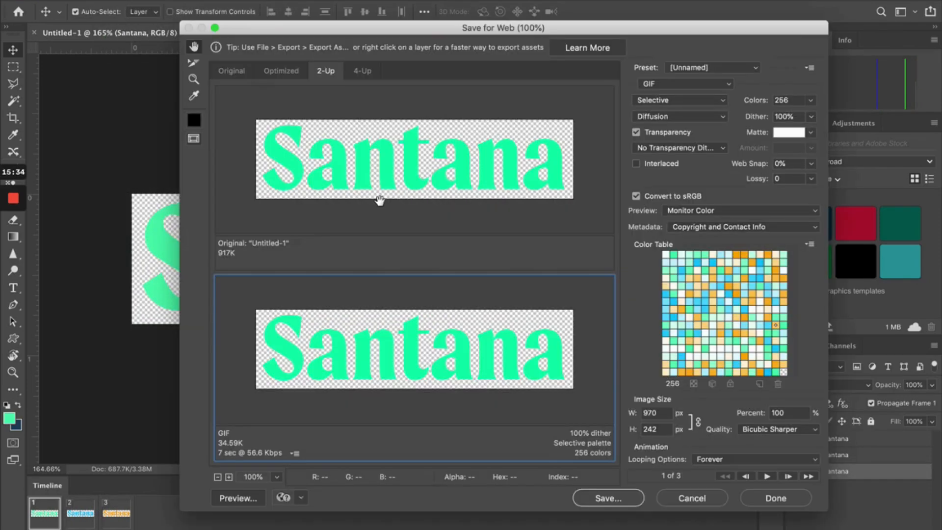
click(718, 69)
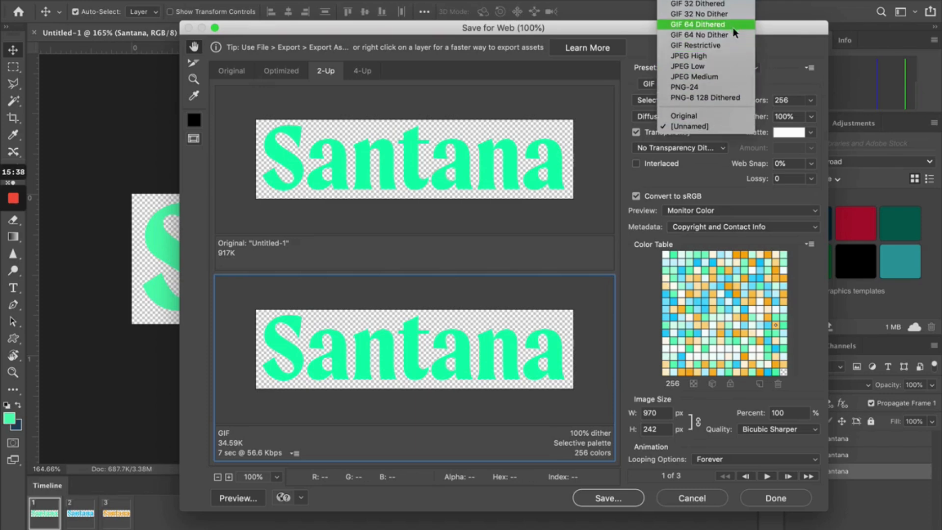
click(709, 24)
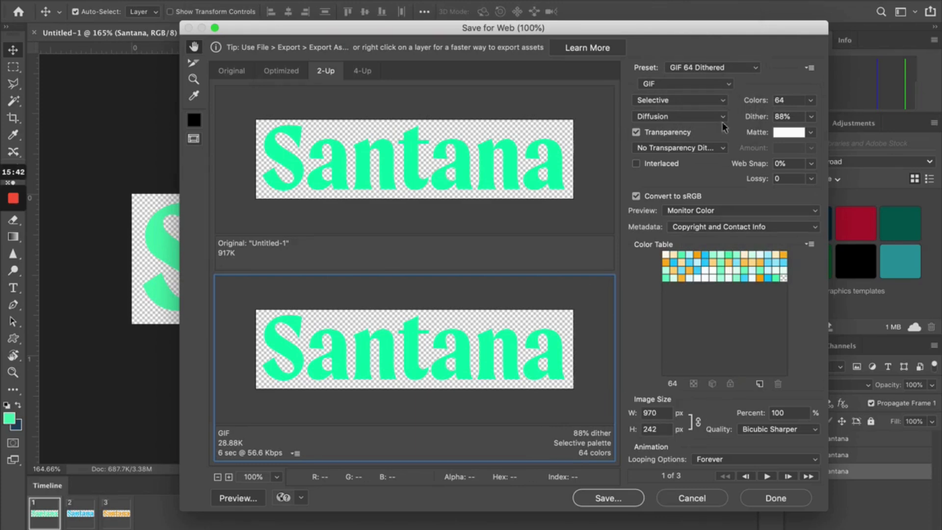
click(699, 73)
click(776, 74)
- Set the exported image's width to 500 px and save it as Santana-Gif in the Downloads folder
drag(671, 412, 615, 408)
text(500)
click(649, 430)
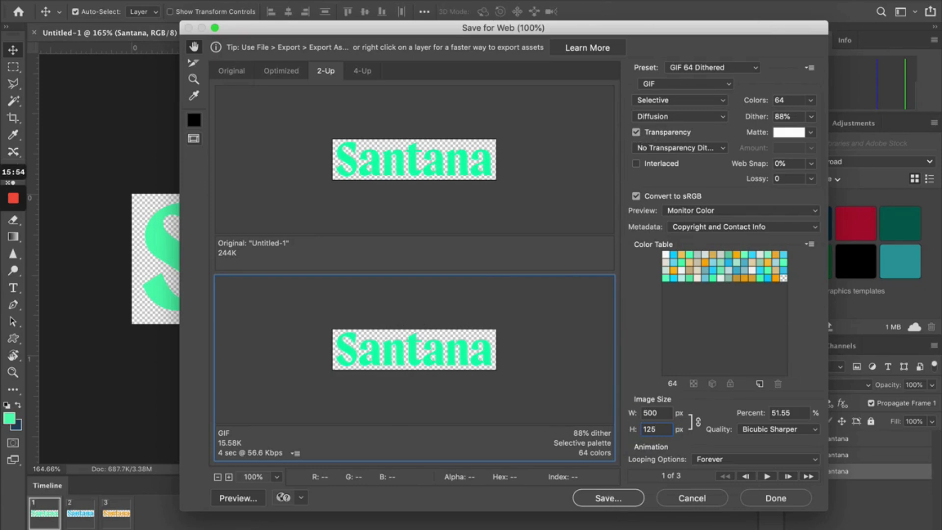
click(620, 504)
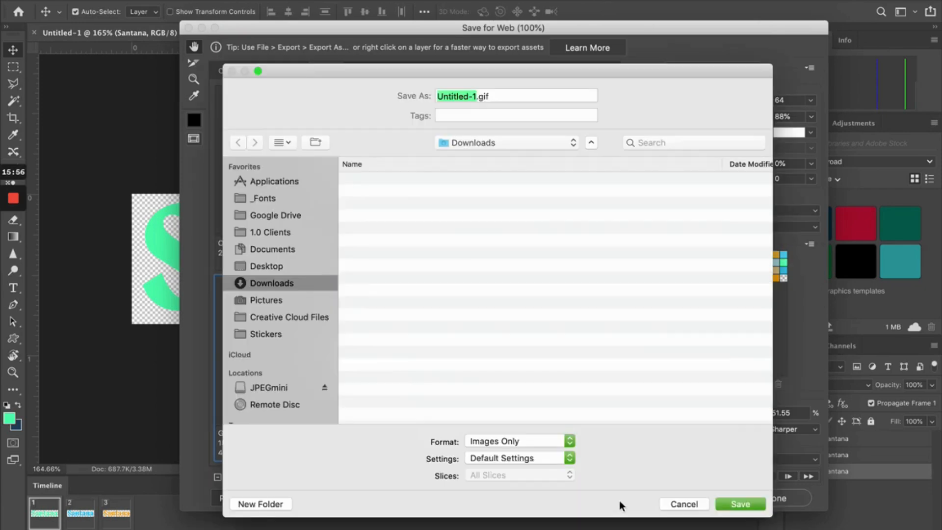
text(Santana-Gif)
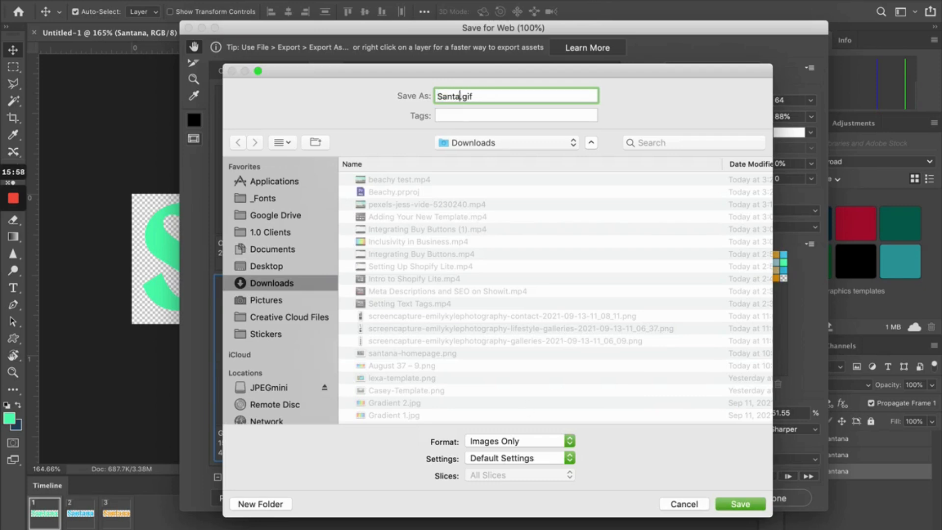
key(Return)
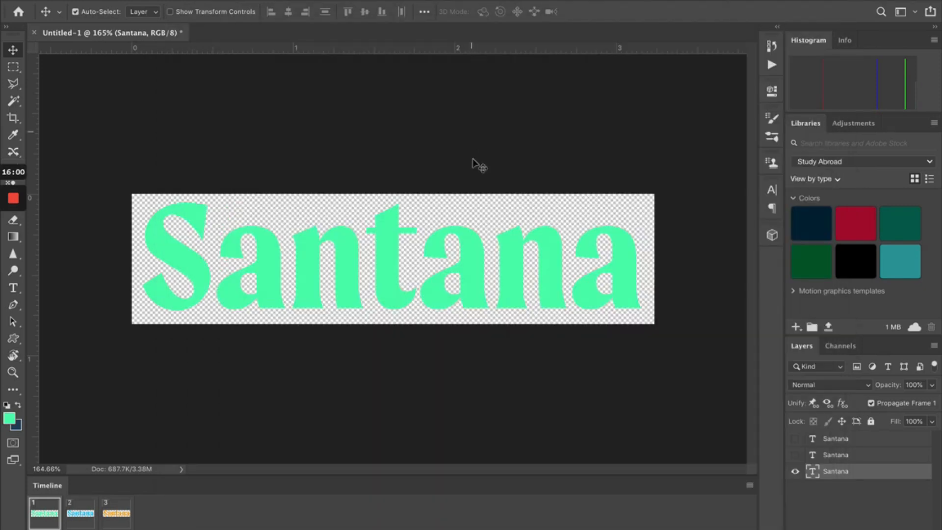
- Switch to Showit in Google Chrome and open the Santana Template site for editing
click(7, 64)
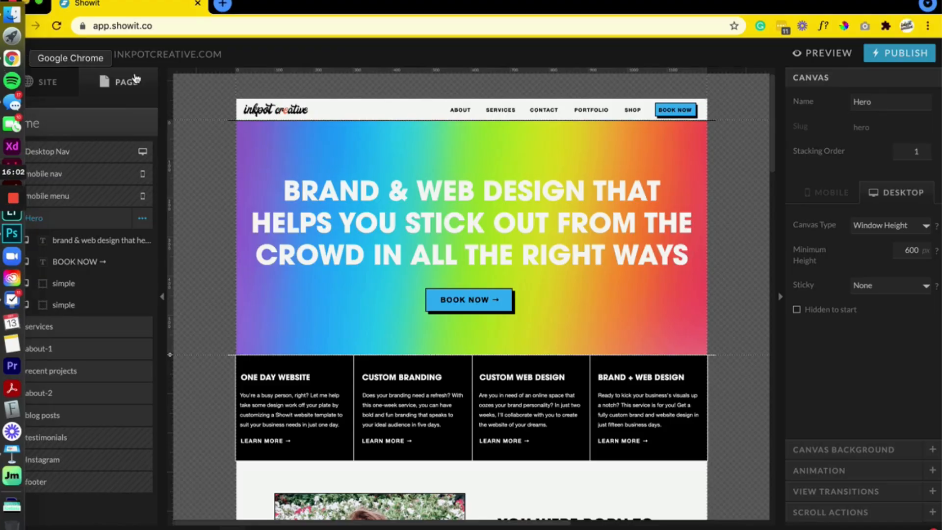
click(14, 53)
click(369, 142)
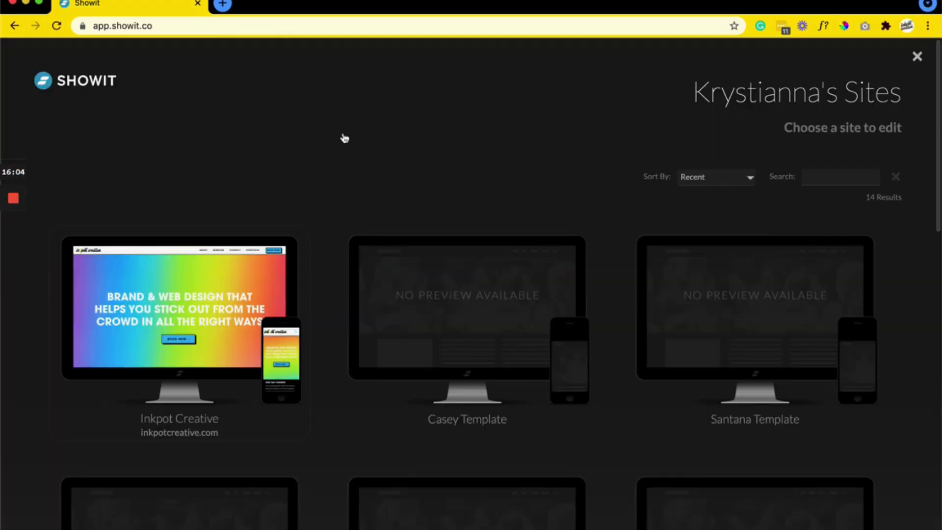
mouse_move(730, 328)
click(737, 311)
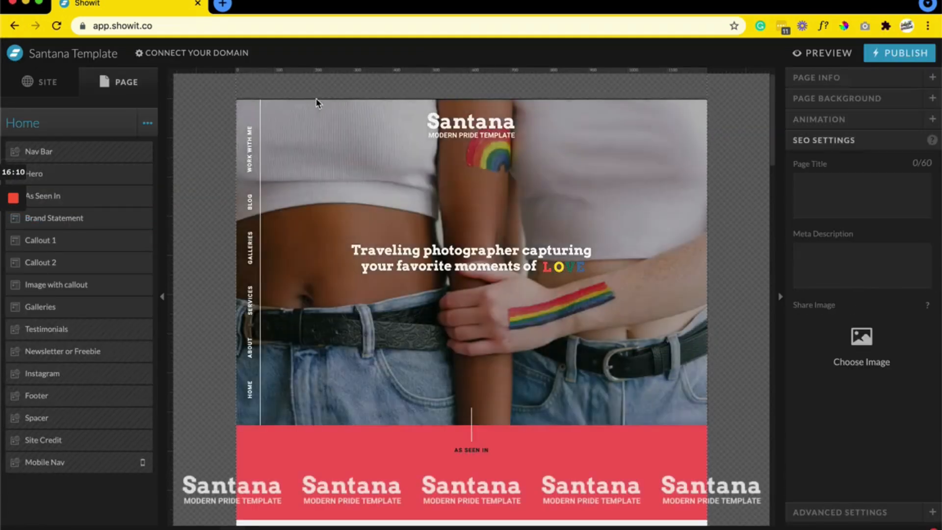
- Open the Nav Bar site canvas for editing and hide its static Santana logo graphic on desktop
click(317, 100)
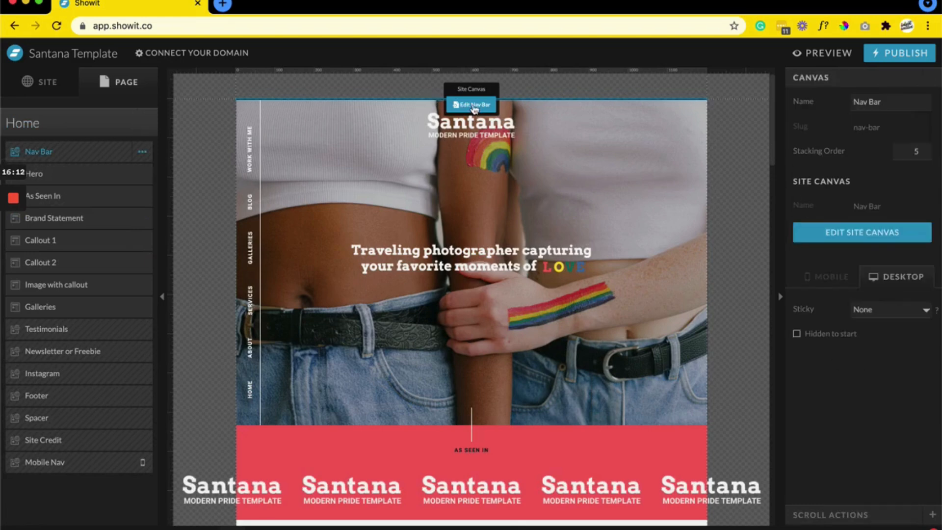
click(472, 107)
click(475, 125)
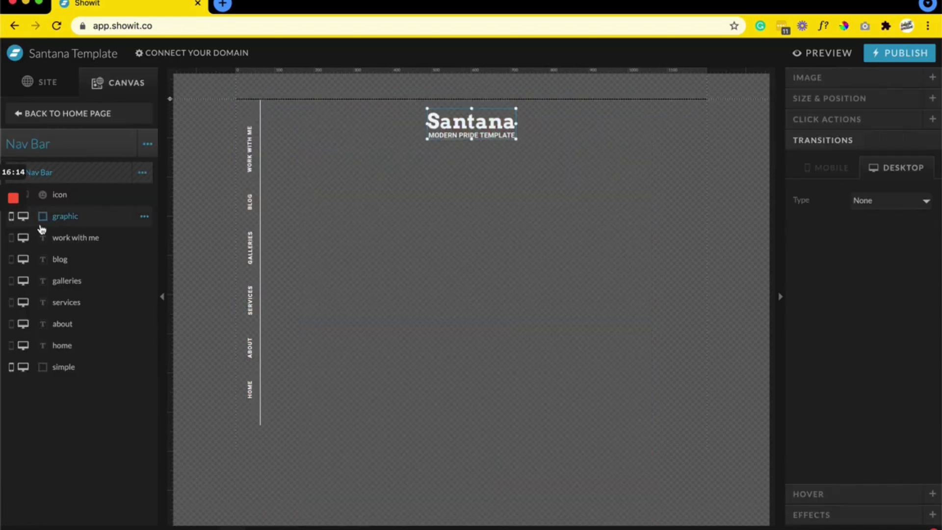
click(28, 219)
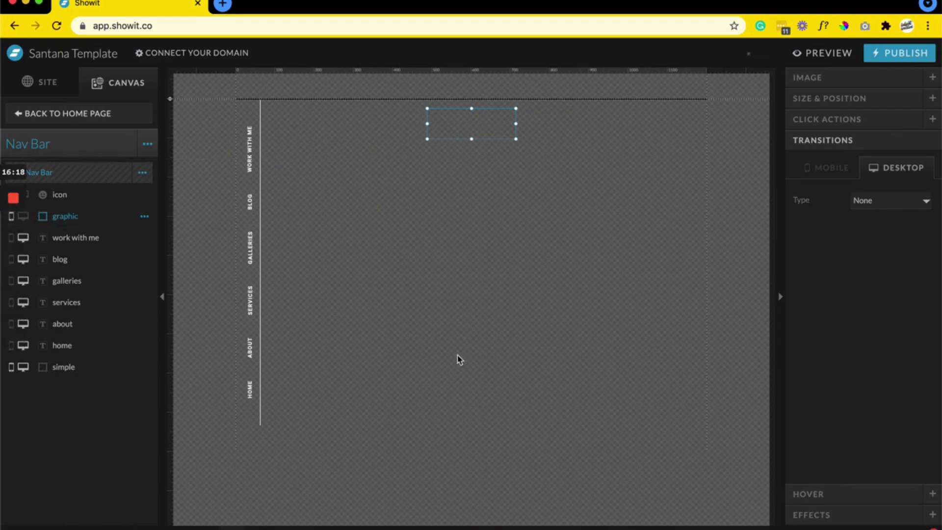
- Upload Santana-Gif.gif from the computer into the Santana media folder and add it to the Nav Bar site canvas
click(495, 526)
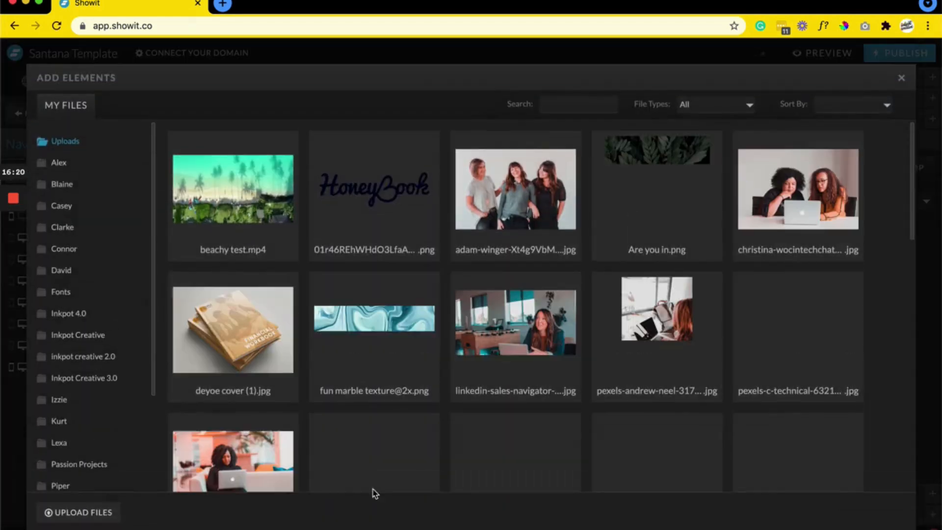
scroll(127, 448, down, 3)
click(98, 425)
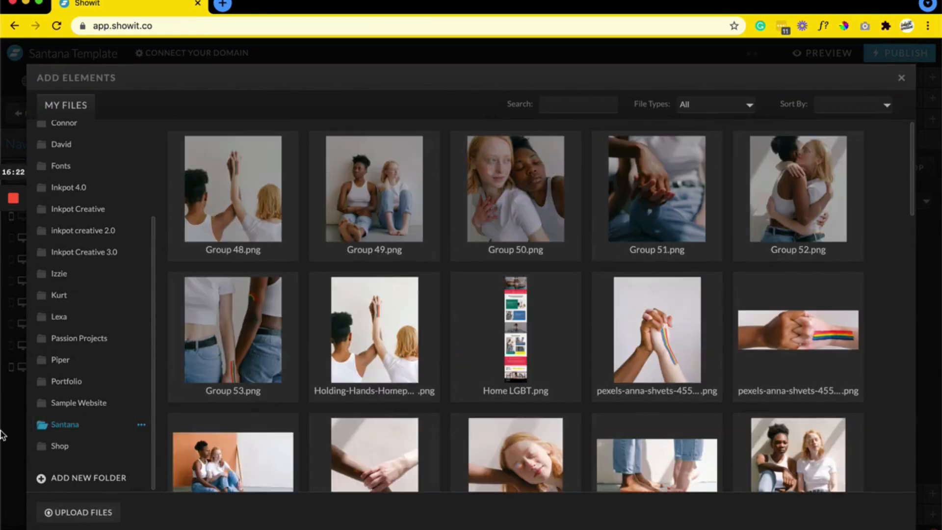
click(14, 505)
drag(93, 134, 378, 315)
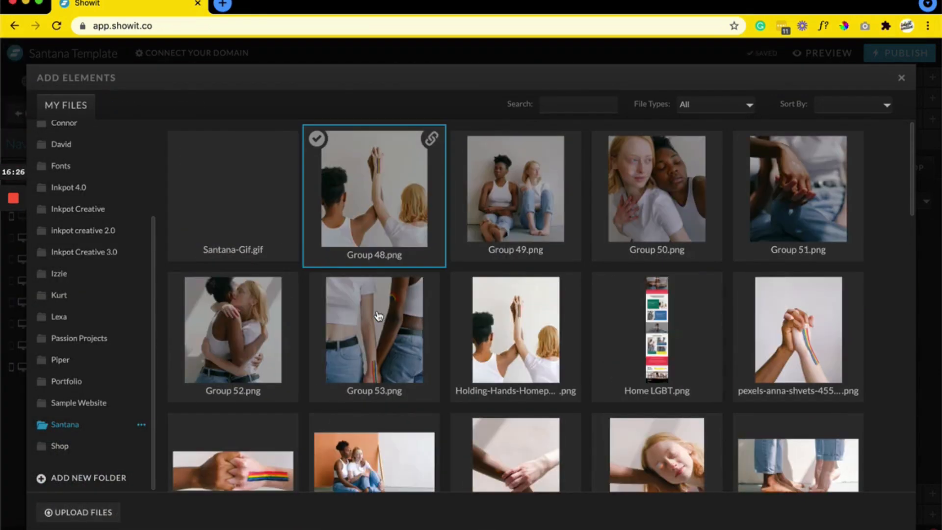
click(242, 199)
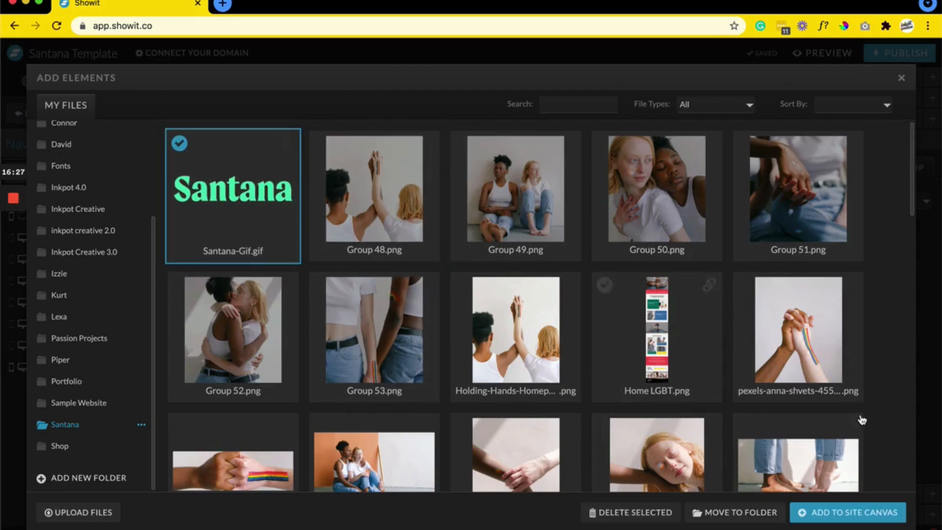
click(863, 513)
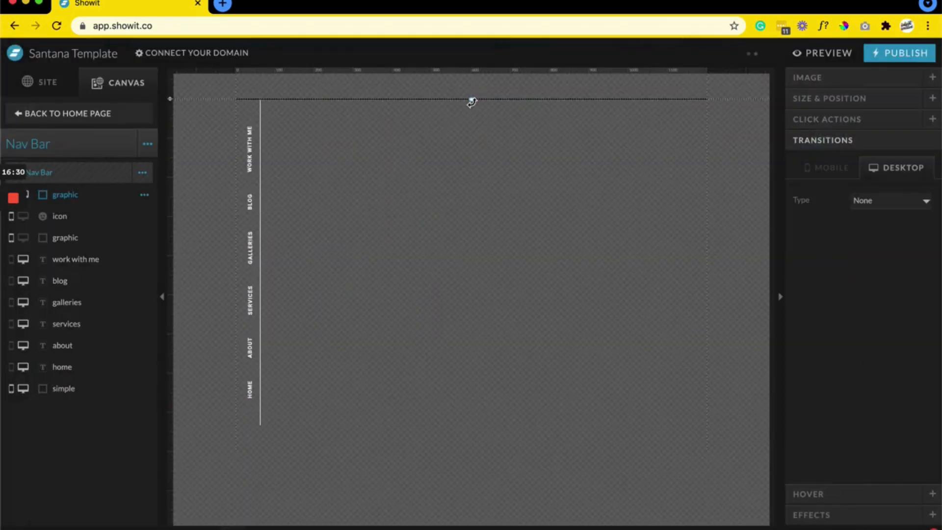
- Size the Santana GIF to about 240 × 59 px and centre it horizontally near the upper edge of the desktop Nav Bar
drag(472, 101, 573, 138)
drag(521, 101, 488, 120)
click(831, 104)
click(883, 276)
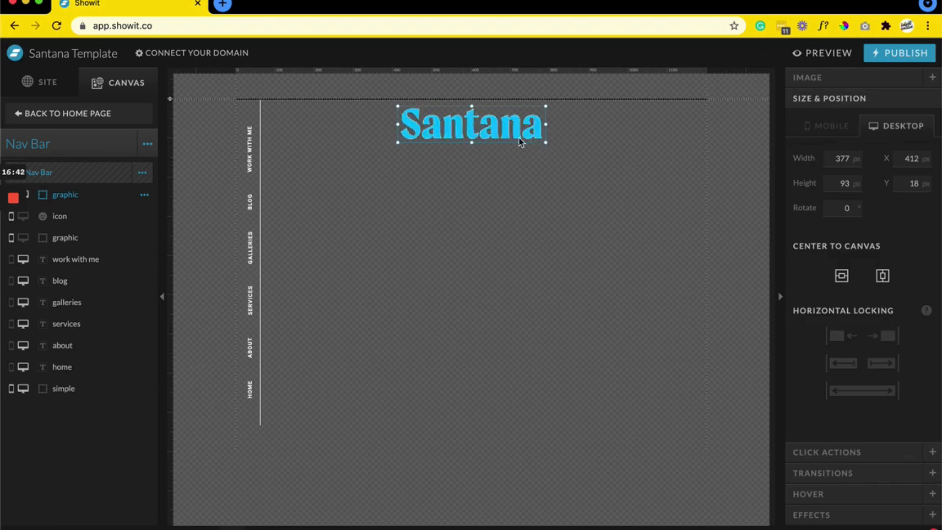
drag(546, 144, 492, 129)
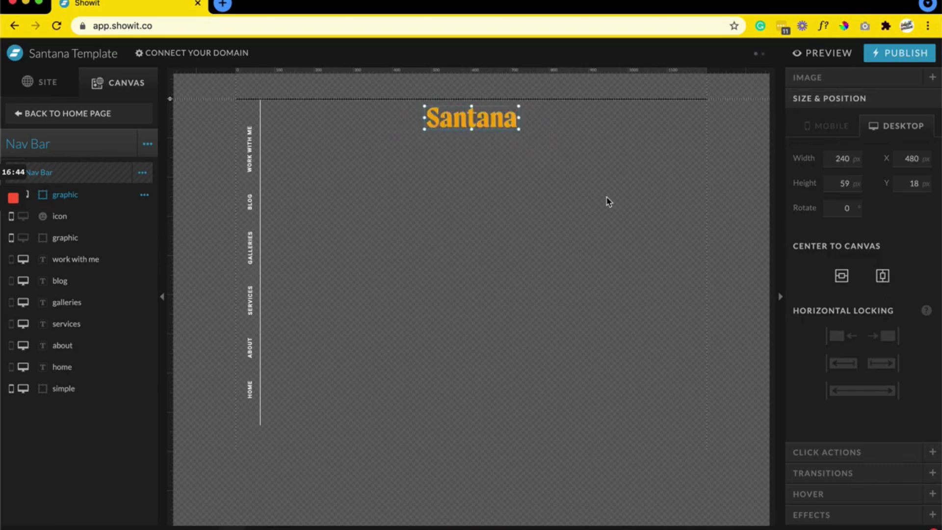
- Return to the Home page, switch to the mobile view and open the Nav Bar site canvas for editing
click(101, 111)
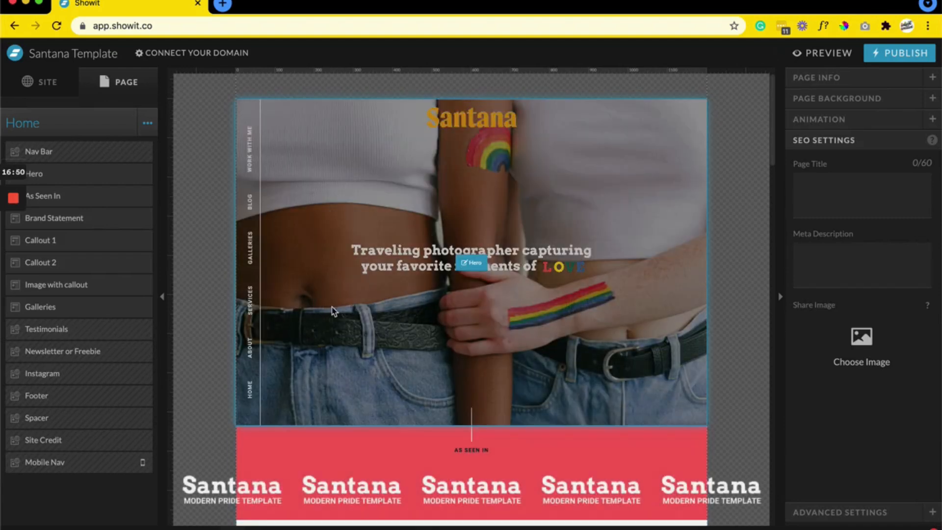
click(170, 515)
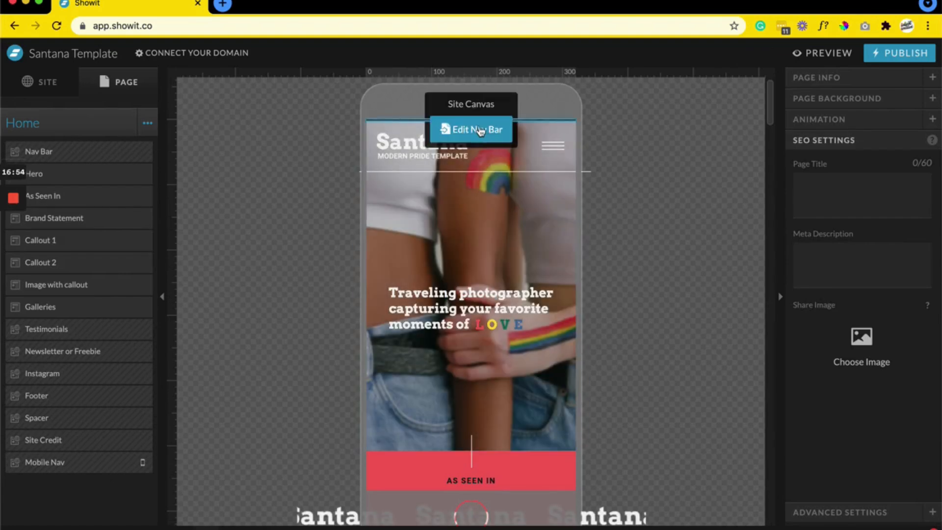
click(480, 130)
click(471, 121)
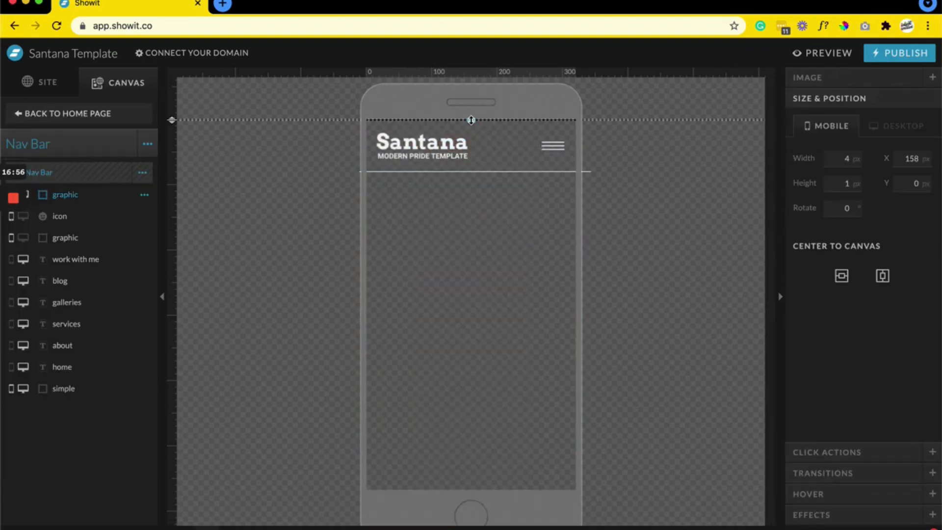
- Enlarge the GIF to about 220 × 55 px in the mobile Nav Bar, then move it aside and select the static logo
drag(488, 175, 484, 152)
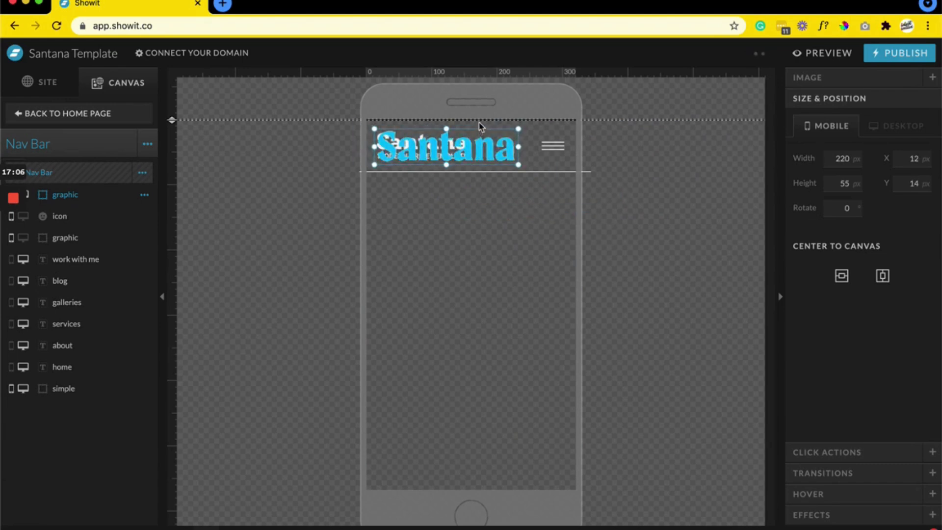
drag(480, 128, 524, 129)
click(384, 146)
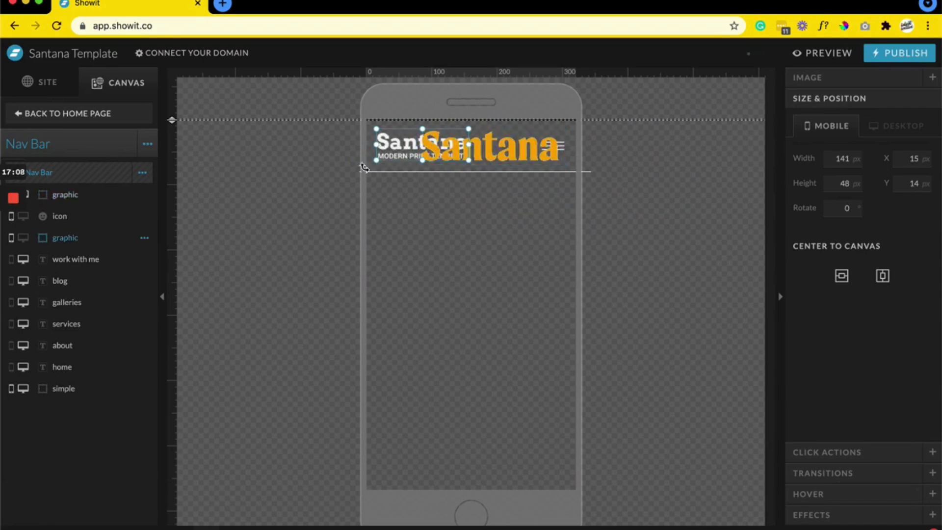